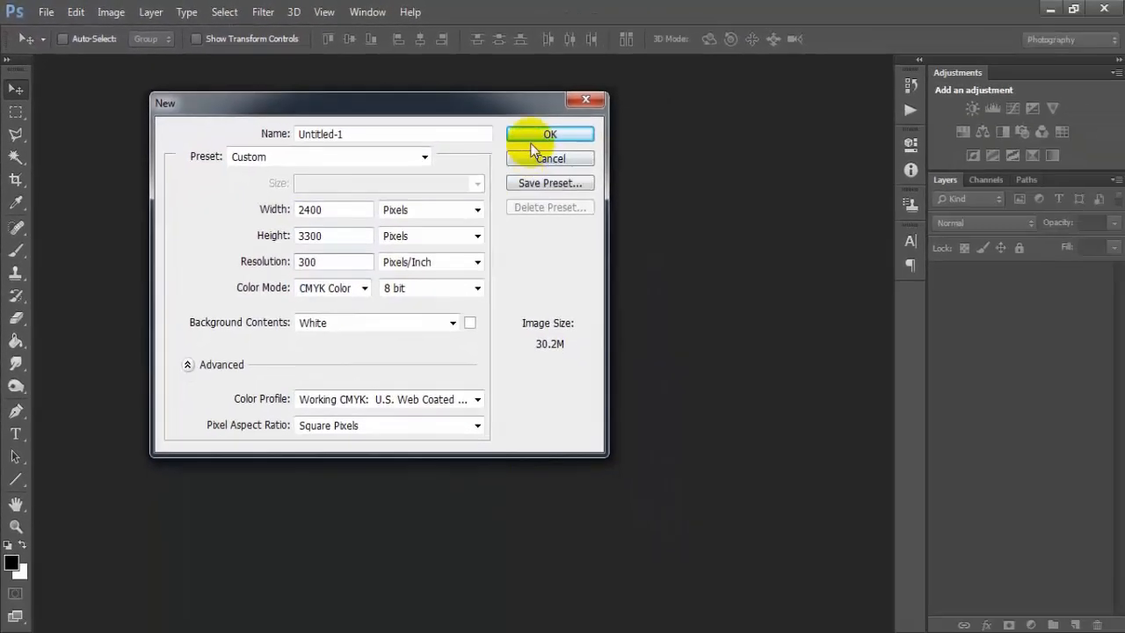
Create a 2400 × 3300 pixel CMYK document at 300 pixels/inch with a white background and dock its window
click(939, 228)
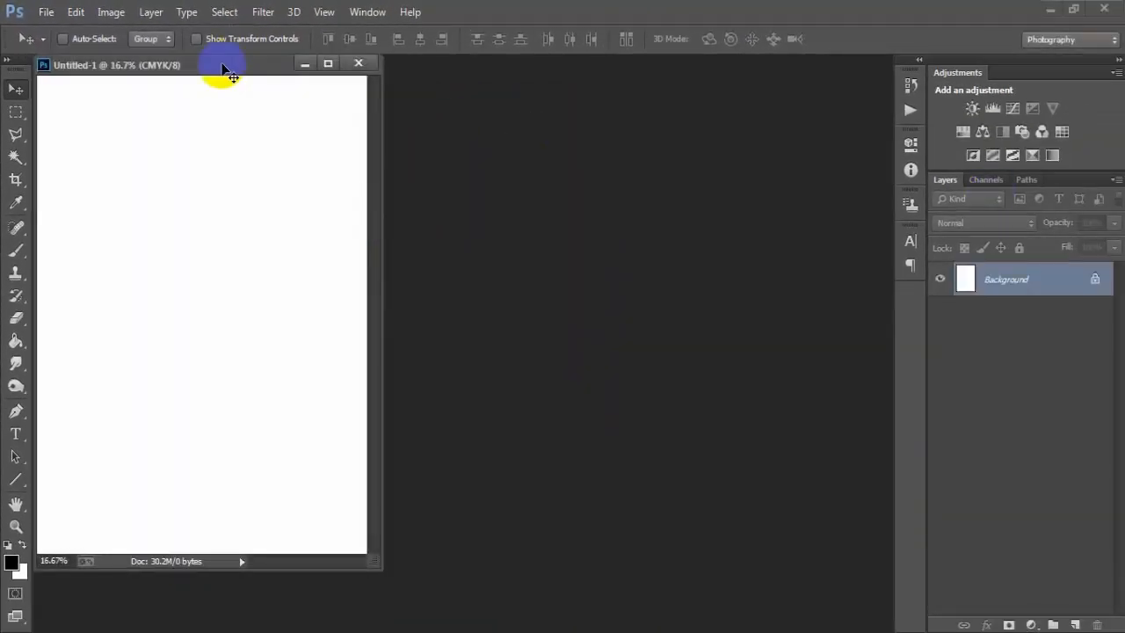
drag(221, 71, 408, 65)
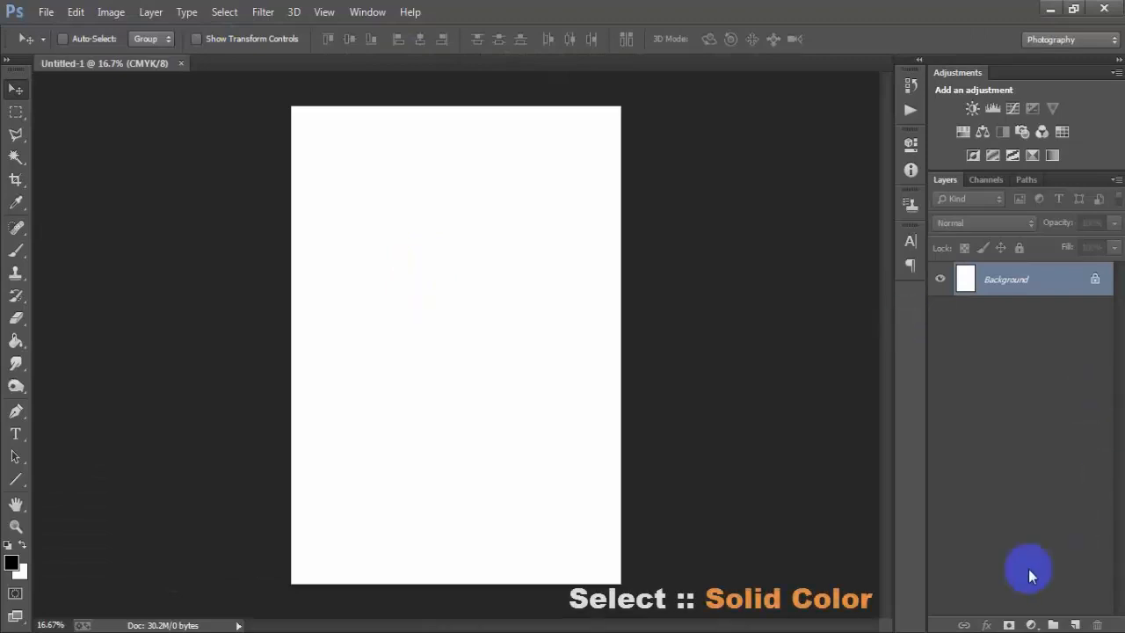
Add a dark gray Solid Color fill layer above the white background
click(1030, 624)
click(1011, 245)
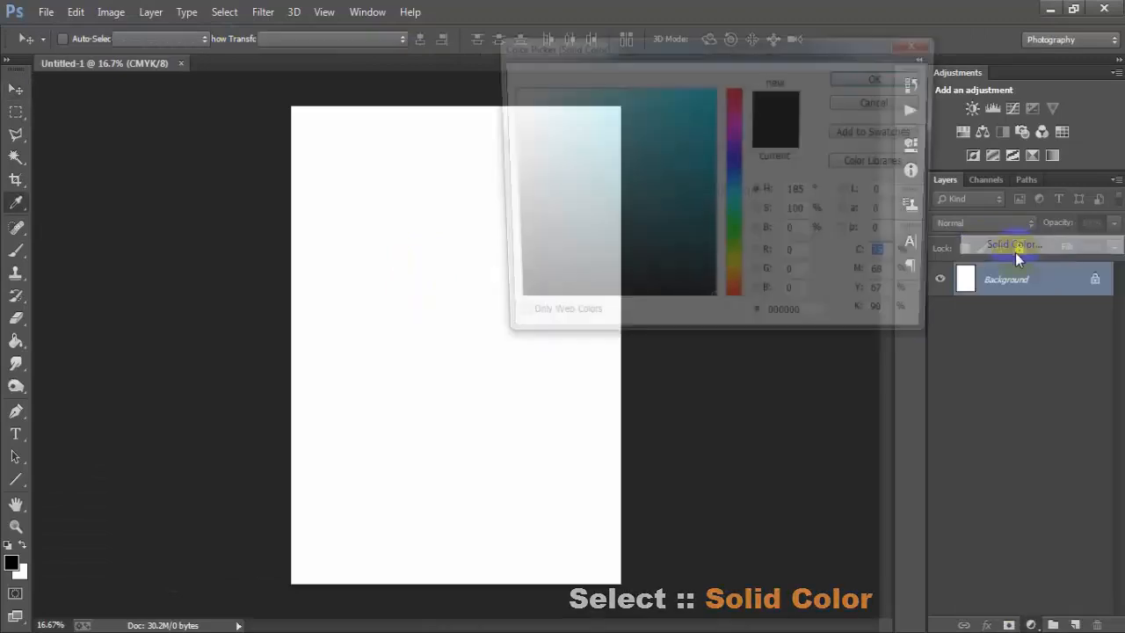
drag(704, 290, 469, 257)
click(849, 79)
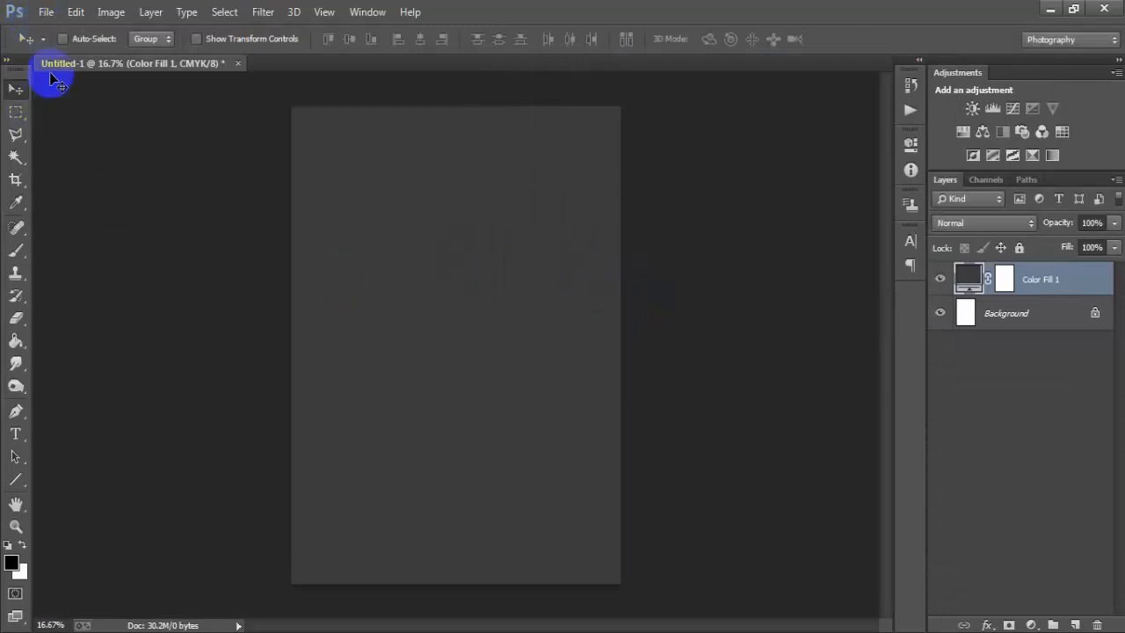
Draw a black rectangle about 2154 × 2988 px on a new layer, leaving a narrow gray border around it
click(1074, 625)
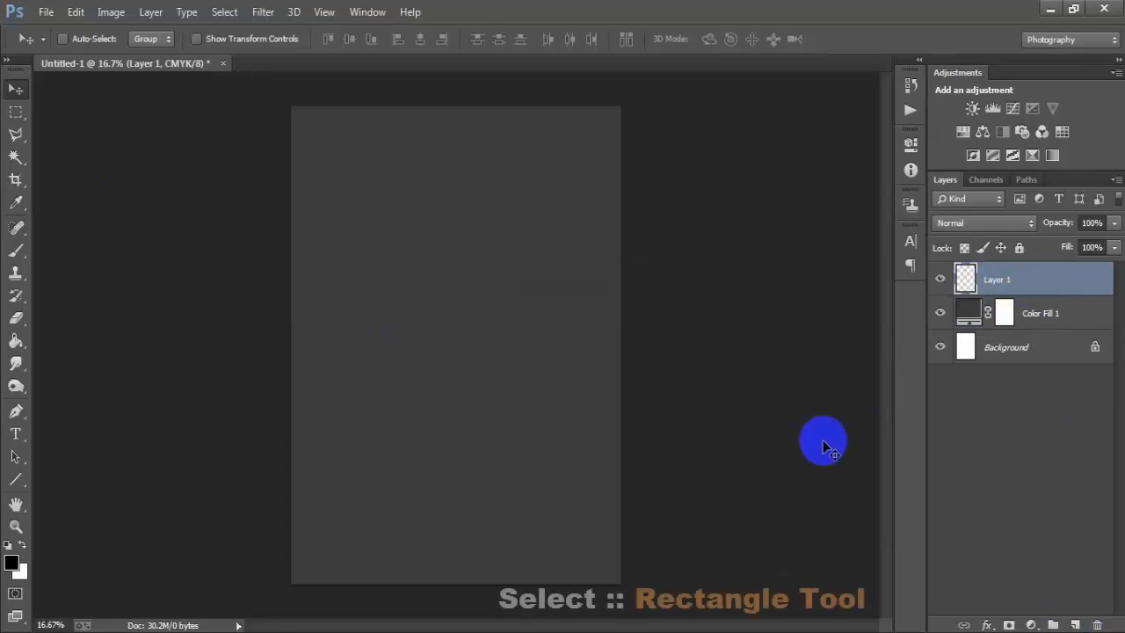
click(16, 482)
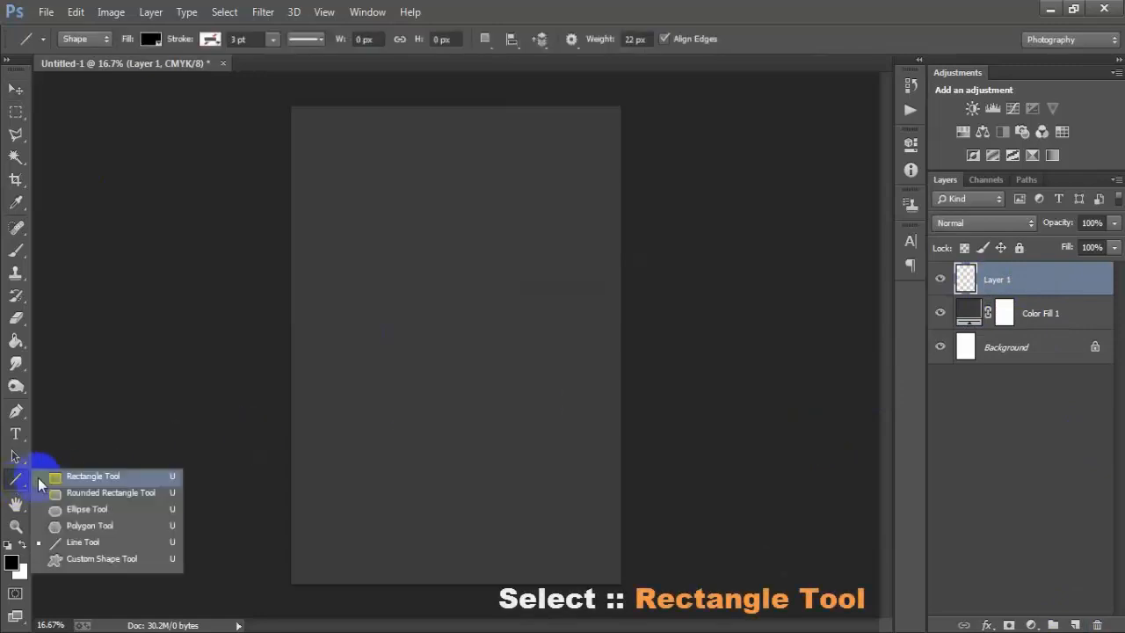
click(93, 476)
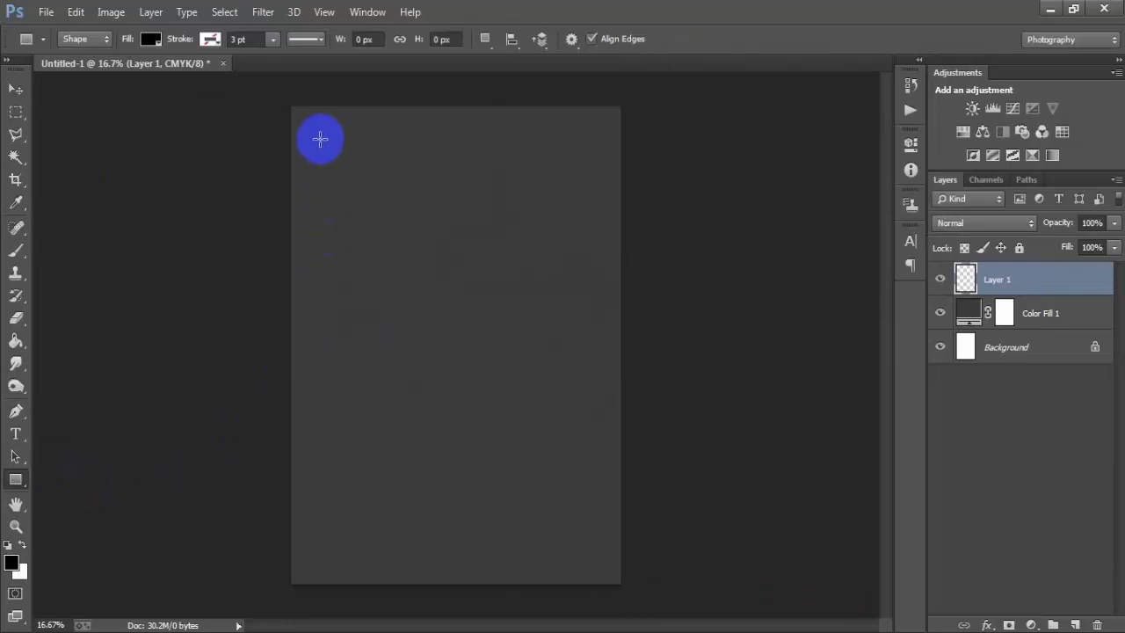
drag(310, 132, 606, 565)
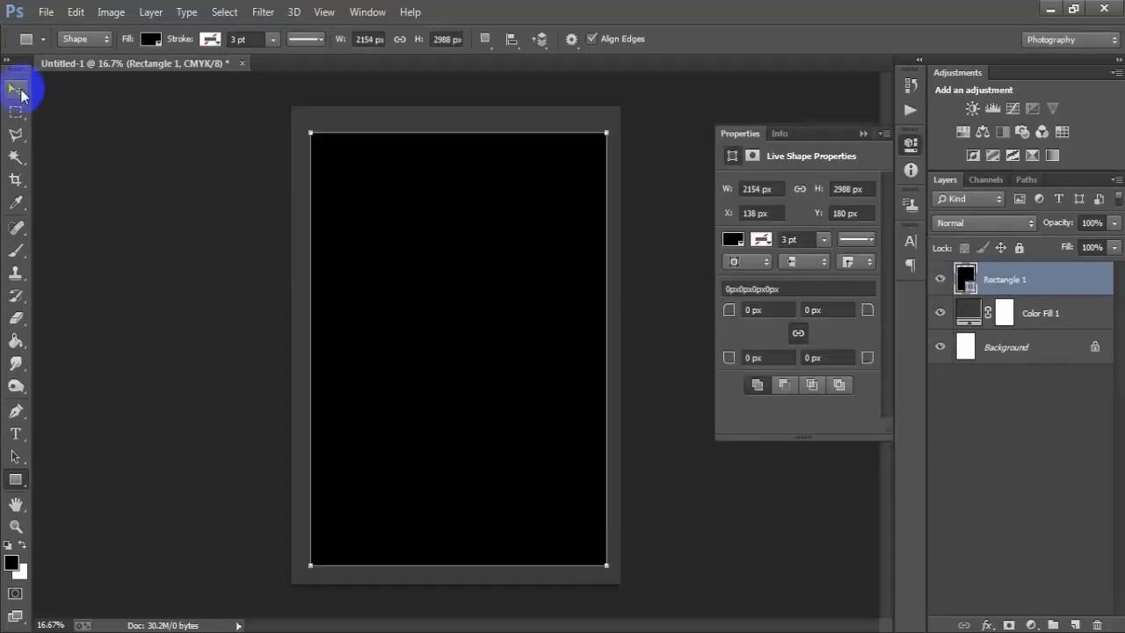
click(16, 88)
click(863, 134)
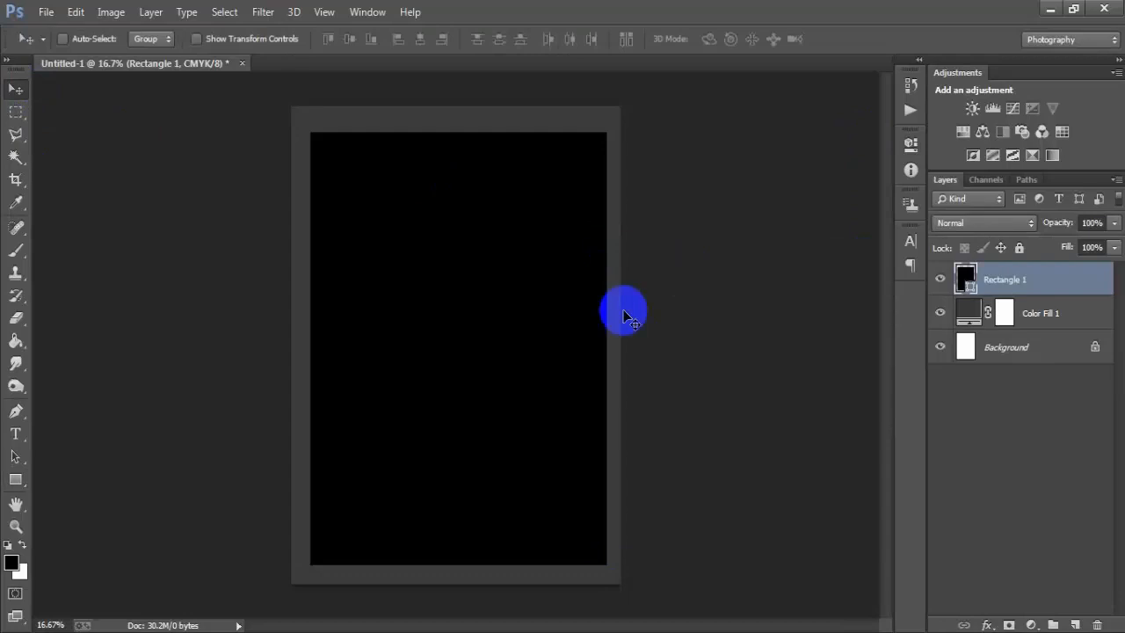
Rasterize the black rectangle layer and center it horizontally on the Background layer
click(941, 280)
click(941, 280)
right_click(1081, 291)
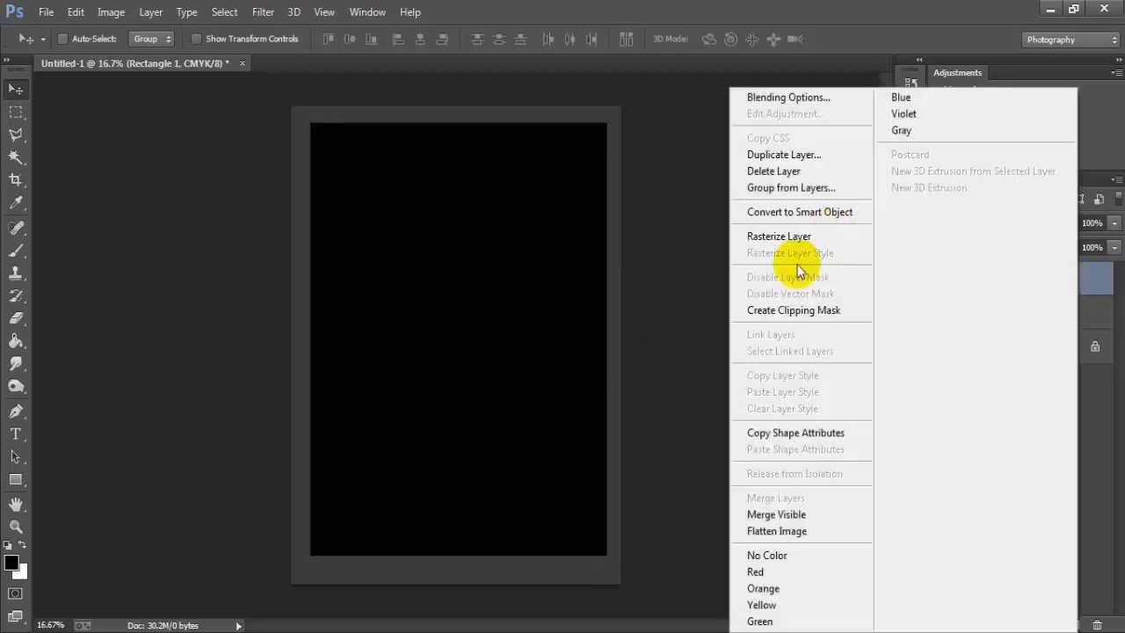
click(799, 237)
ctrl+click(1017, 360)
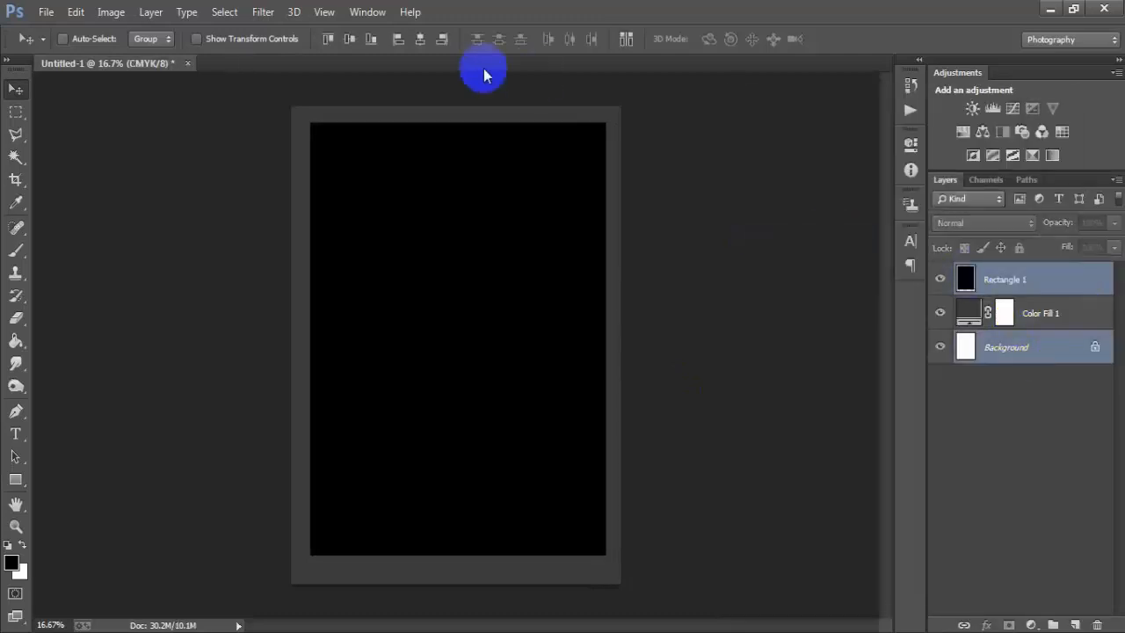
click(421, 40)
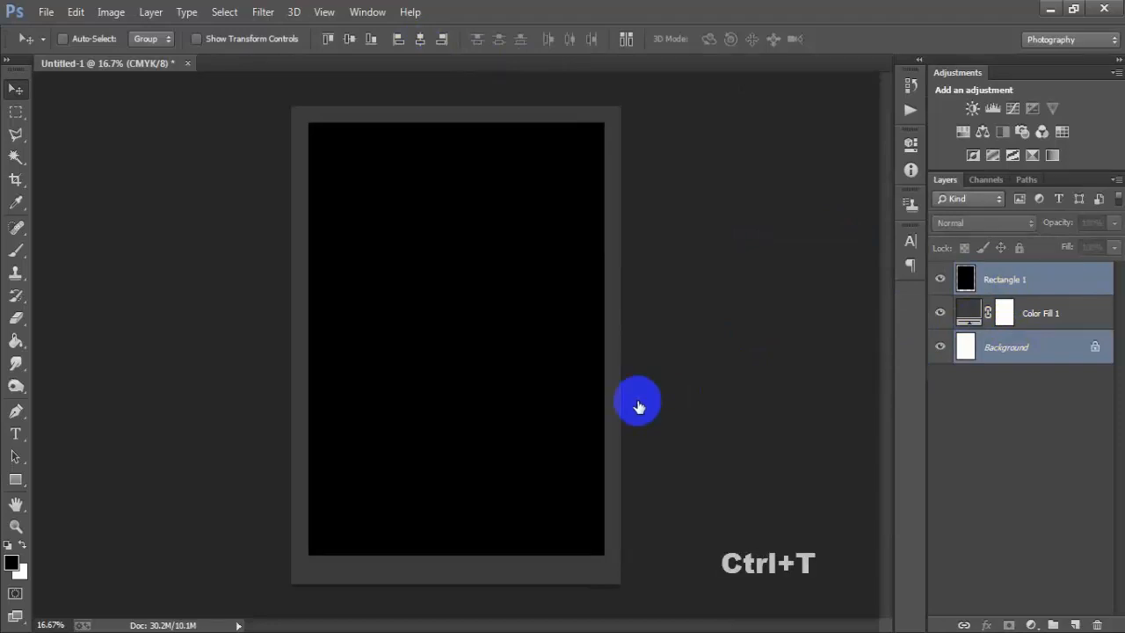
Scale the black rectangle from its center to about 2236 × 3101 px and nudge it down to even out the border
key(ctrl+t)
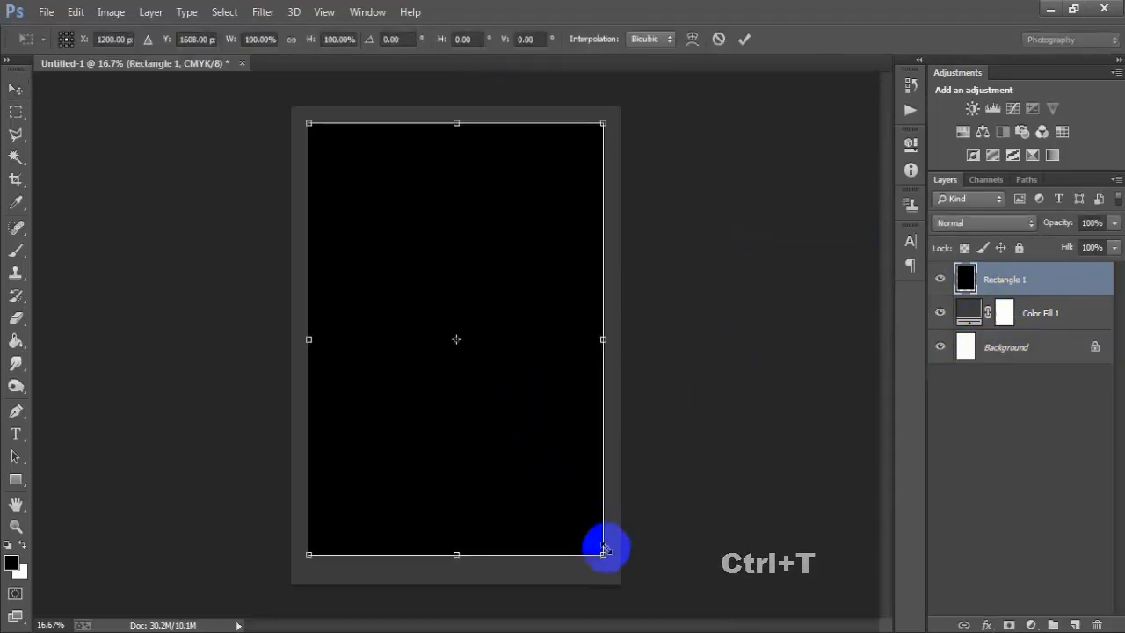
drag(603, 556, 609, 567)
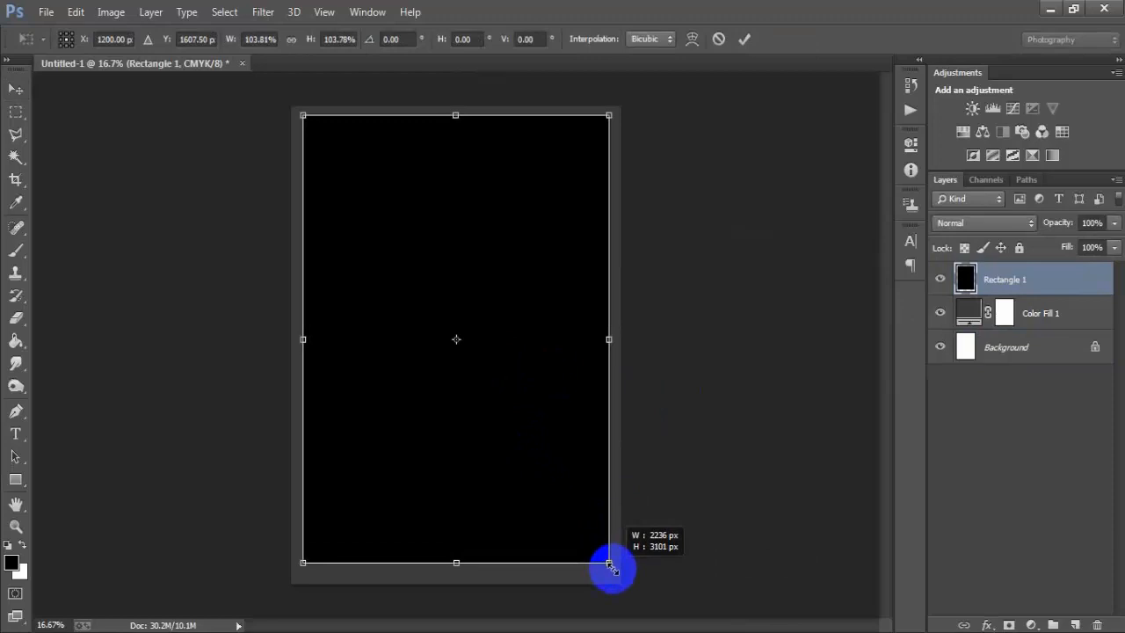
click(745, 36)
key(shift+Down)
key(shift+Down)
key(shift+Down)
key(shift+Down)
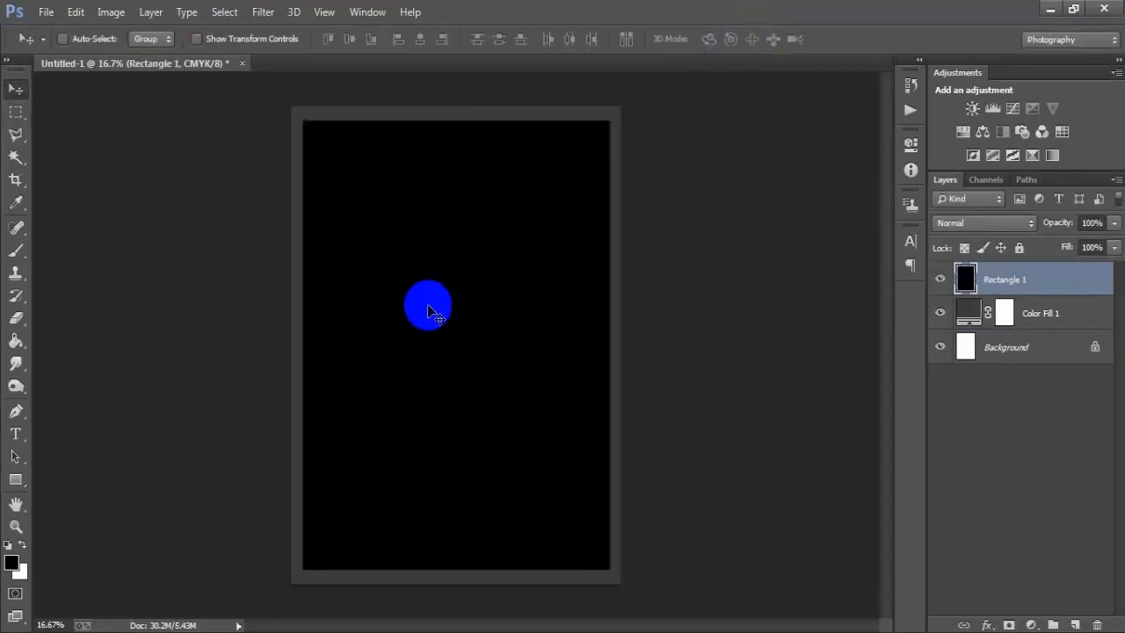
Place the moon image pngwing.com as a linked file above the black rectangle
click(47, 12)
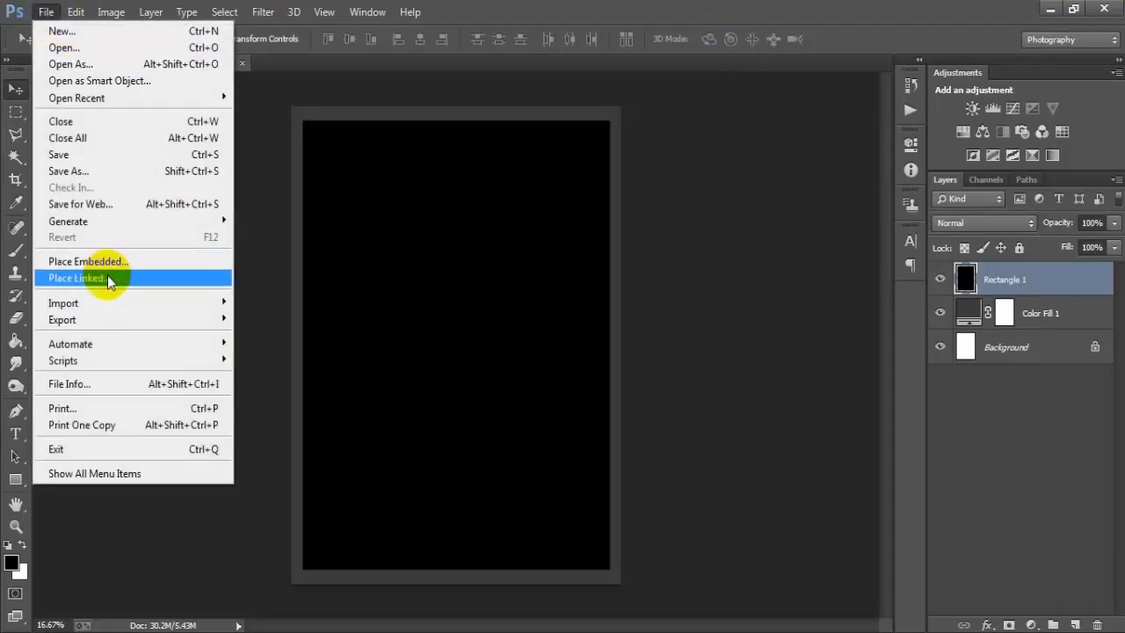
click(176, 278)
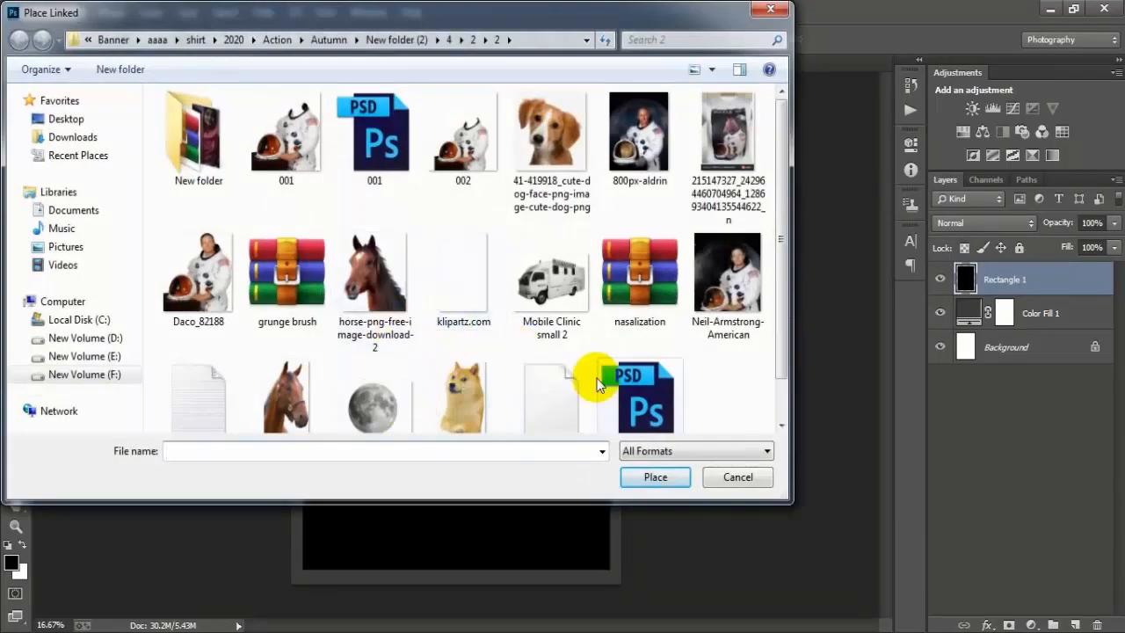
click(466, 302)
scroll(352, 339, down, 1)
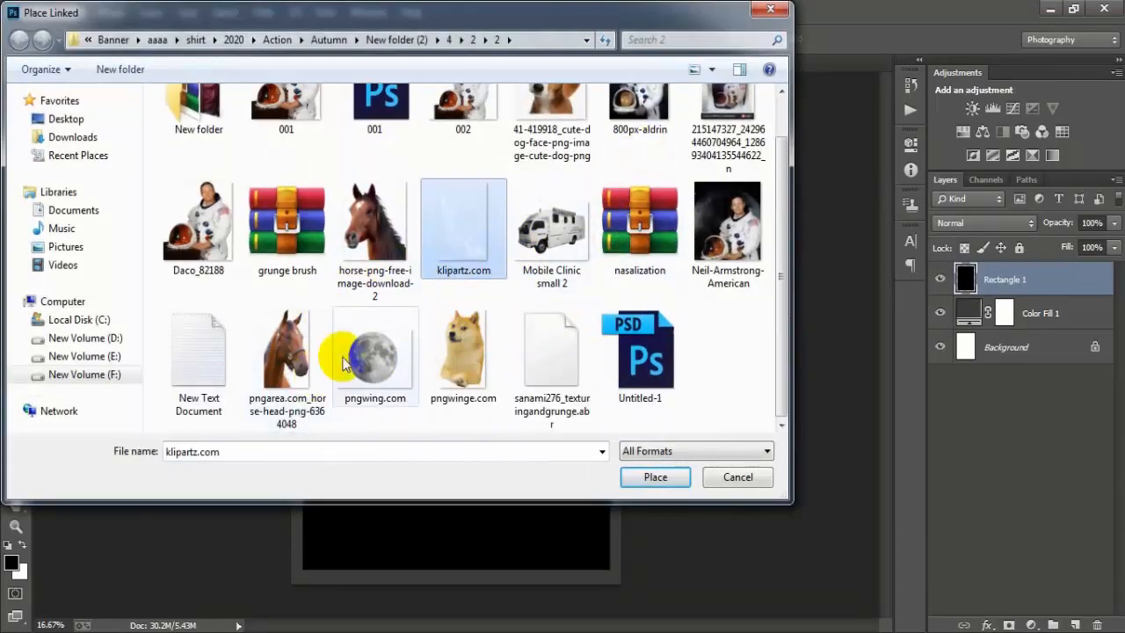
click(373, 356)
click(655, 477)
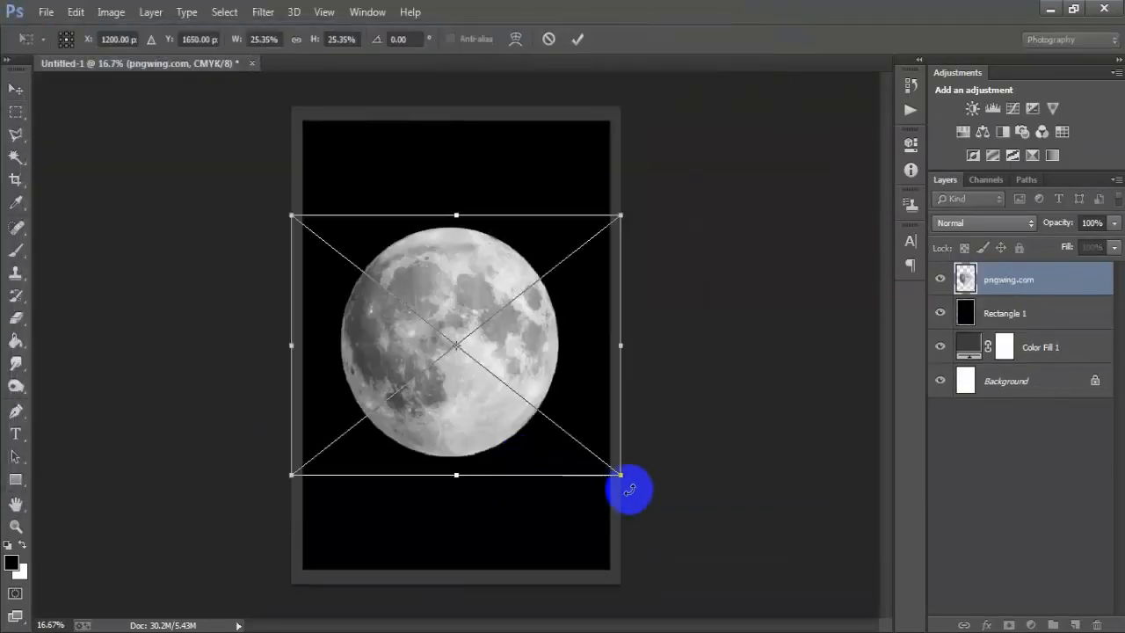
Enlarge the moon beyond the page width, shift it toward the page's lower edge, and rasterize its layer
drag(625, 479, 749, 597)
drag(511, 478, 526, 511)
click(578, 40)
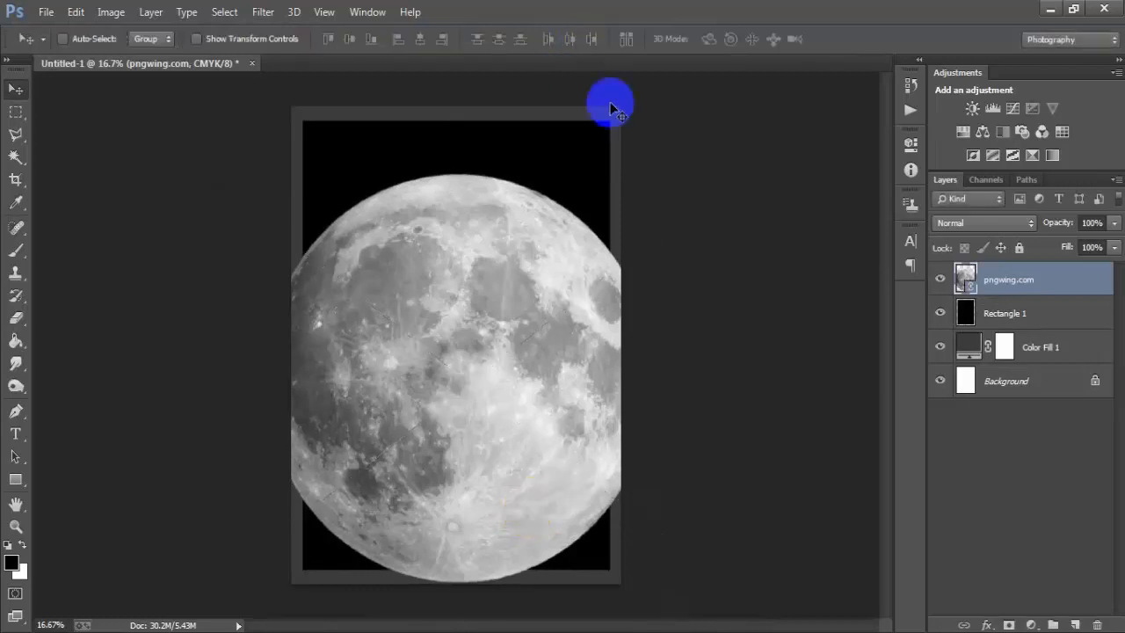
right_click(1044, 292)
click(758, 328)
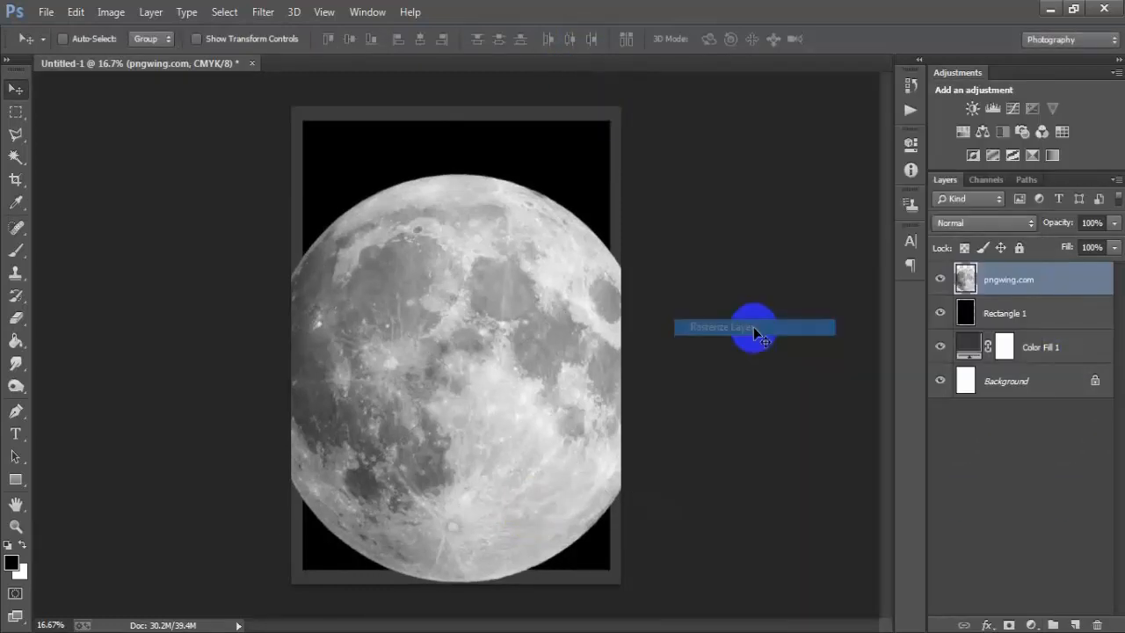
click(941, 280)
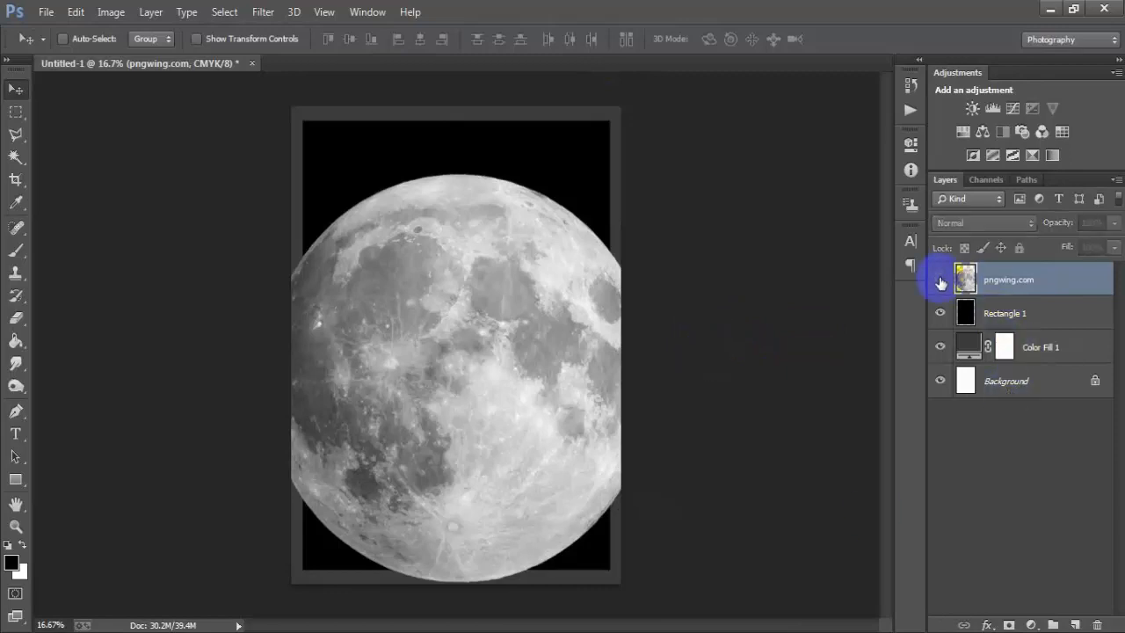
click(940, 280)
Load the black rectangle's outline as a selection and use it to add a layer mask to the moon layer
click(1002, 316)
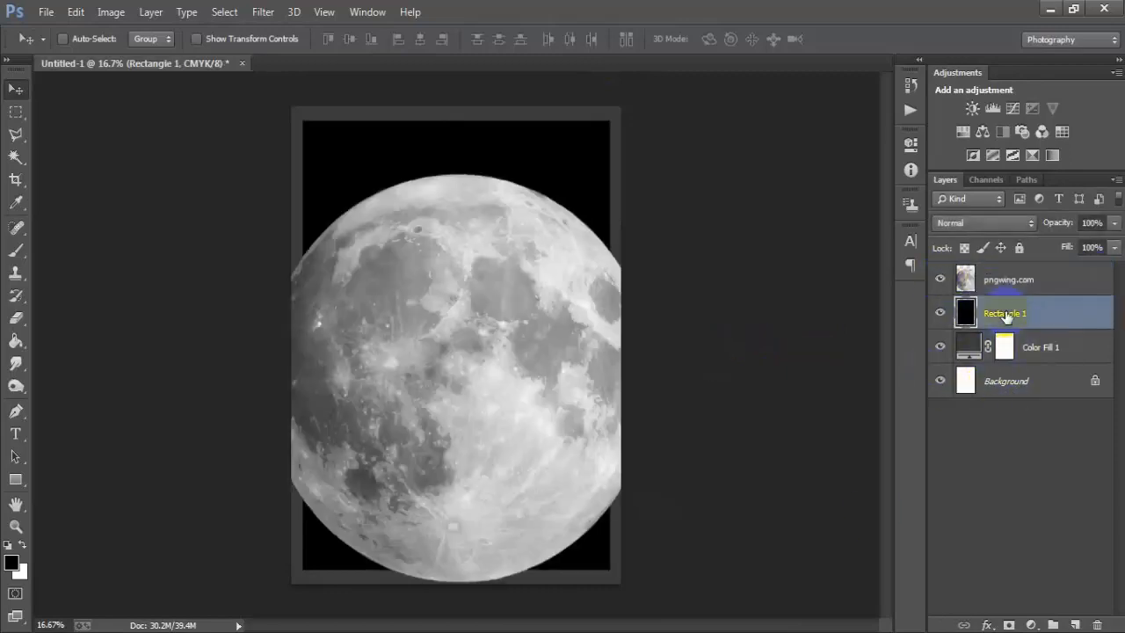
click(939, 316)
click(938, 314)
click(939, 314)
click(939, 315)
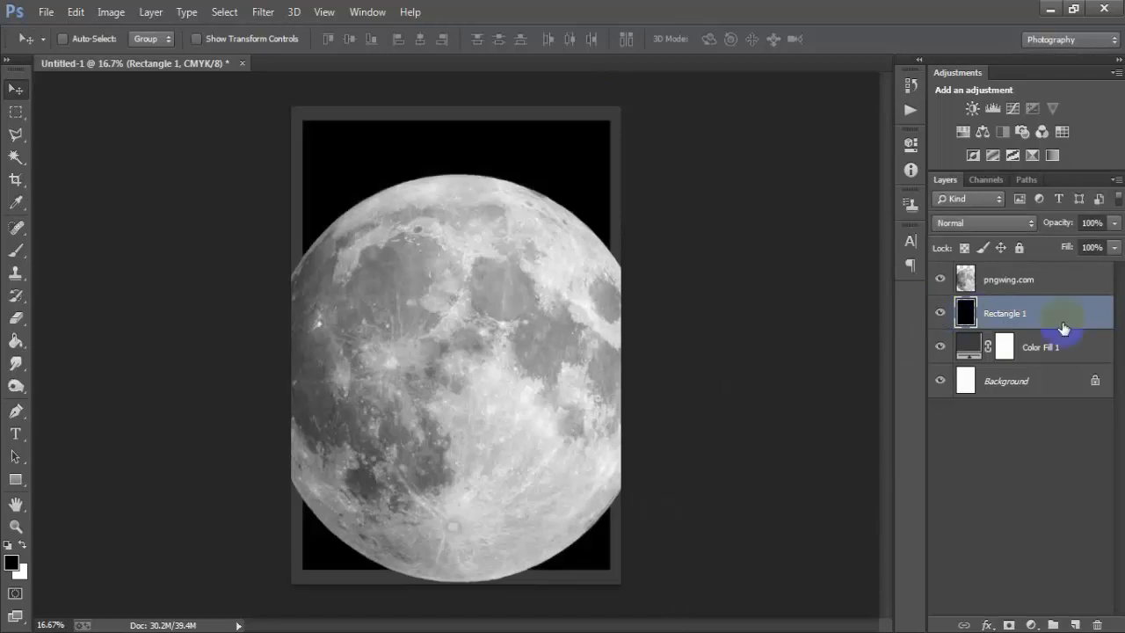
ctrl+click(964, 385)
ctrl+click(965, 313)
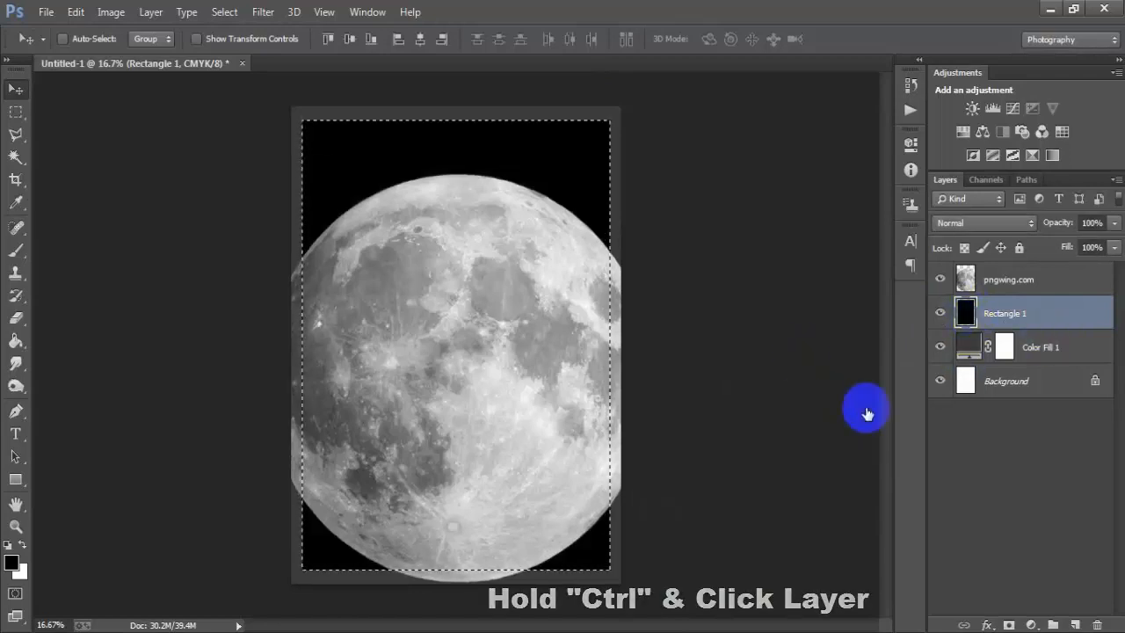
click(1019, 278)
click(939, 278)
click(939, 279)
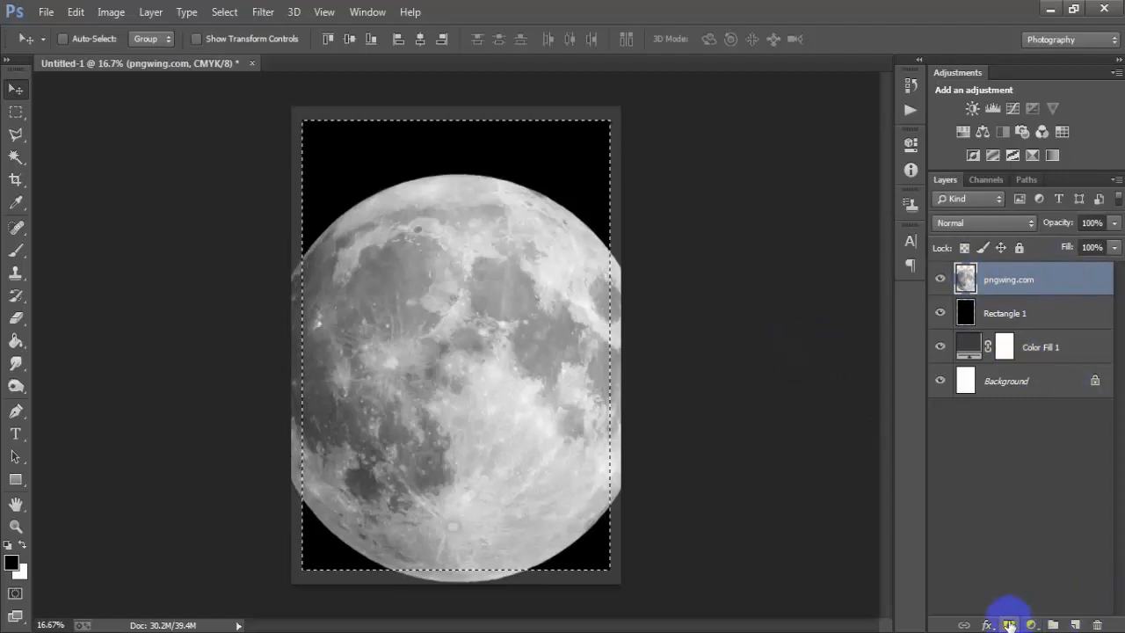
click(1009, 624)
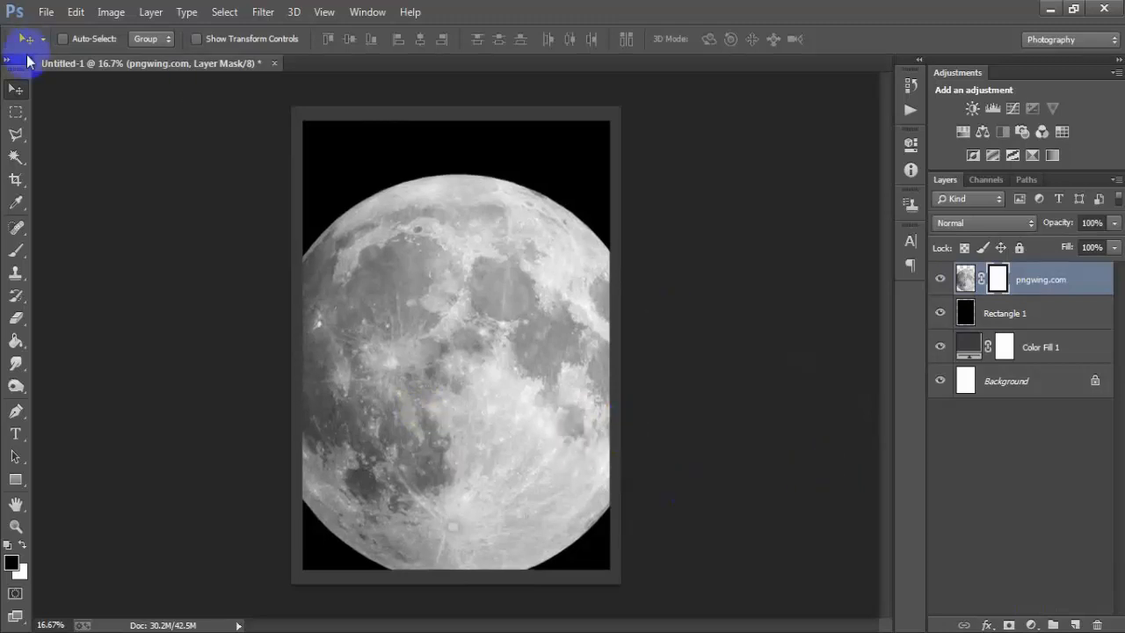
Open the headless astronaut image 002 in its own docked window and move the astronaut down on its canvas
click(45, 13)
click(53, 41)
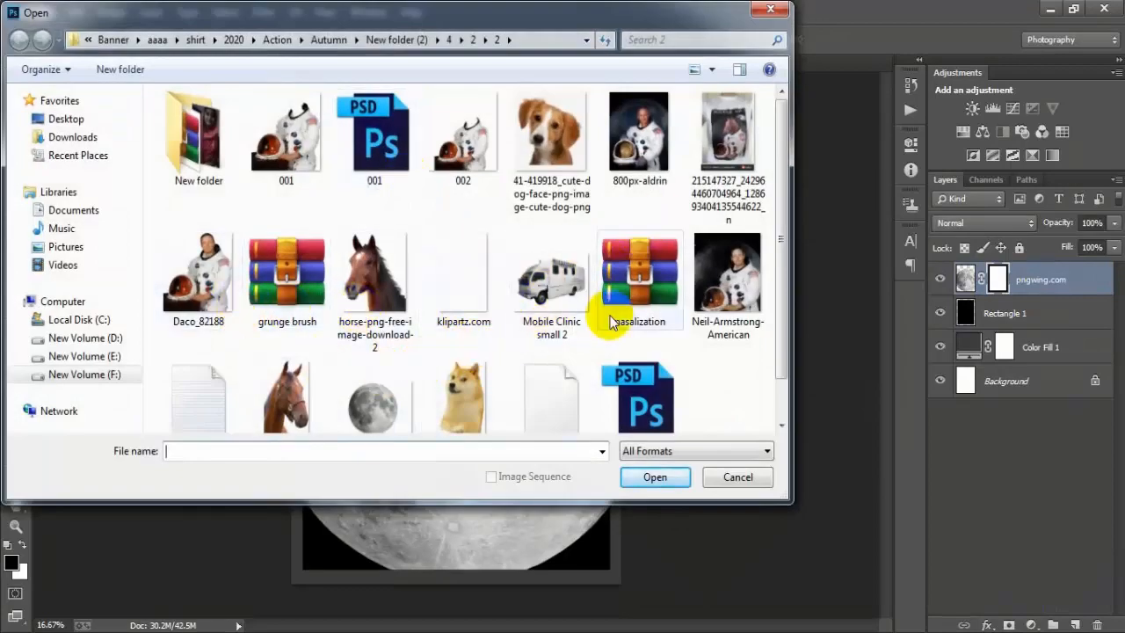
click(448, 165)
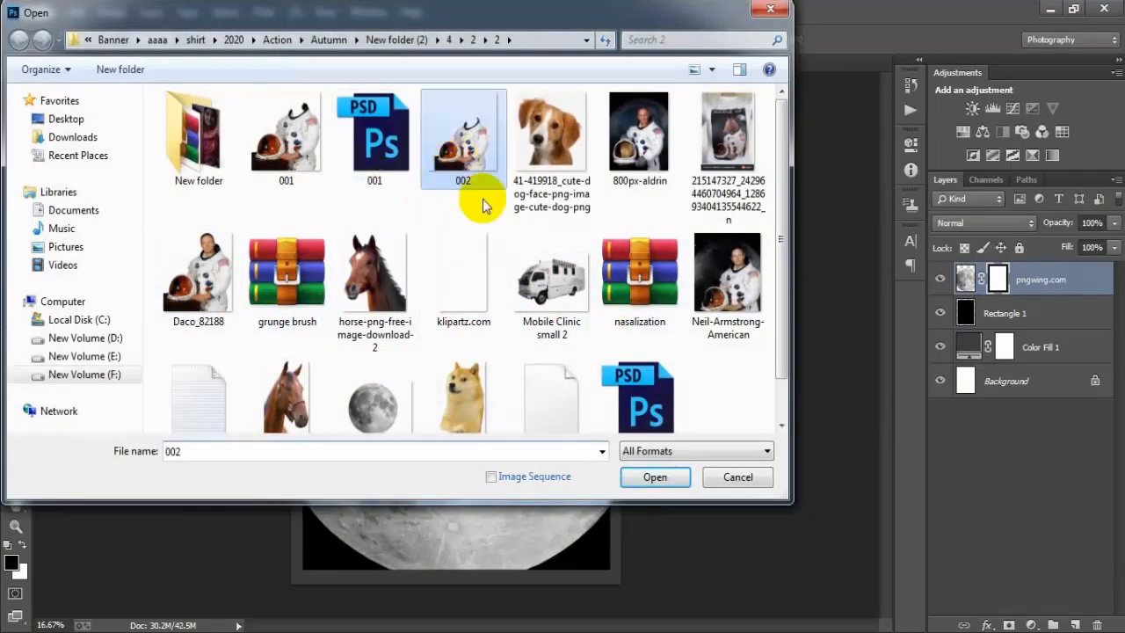
click(660, 480)
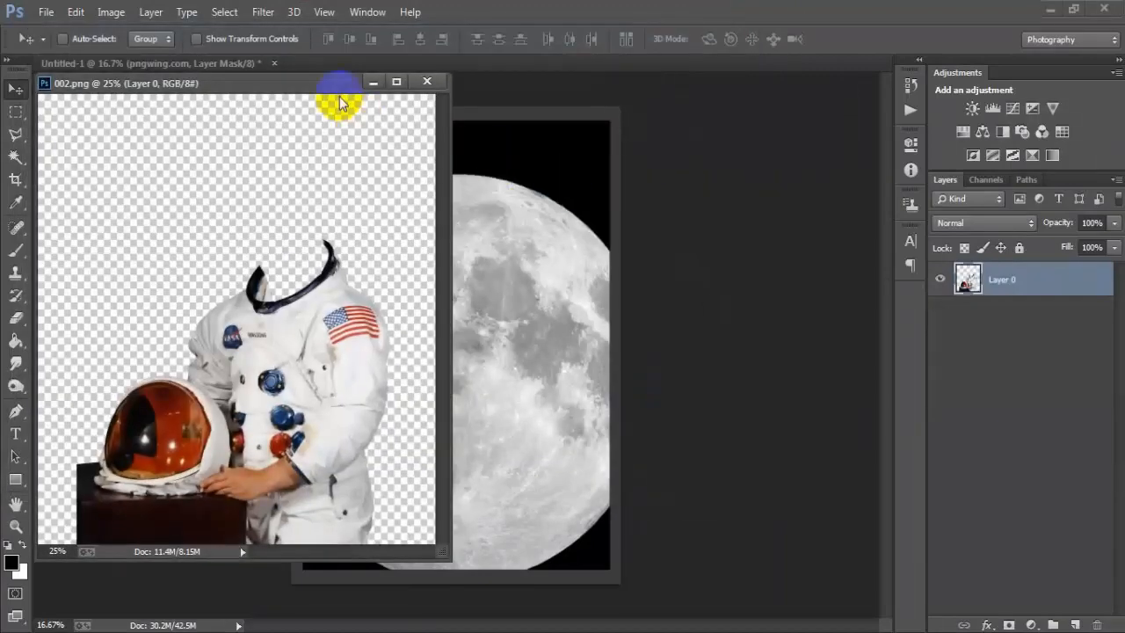
drag(334, 93, 548, 63)
drag(528, 355, 523, 402)
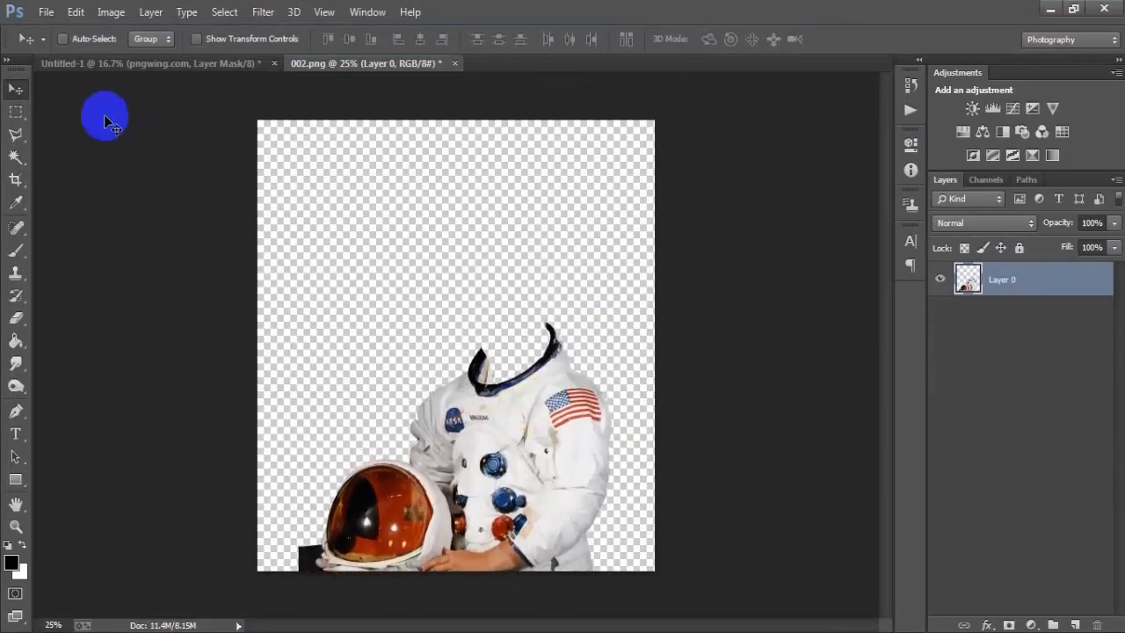
Place horse-png-free-image-download-2 as a linked file and enlarge the horse head over the astronaut suit's neck opening
click(46, 12)
click(117, 278)
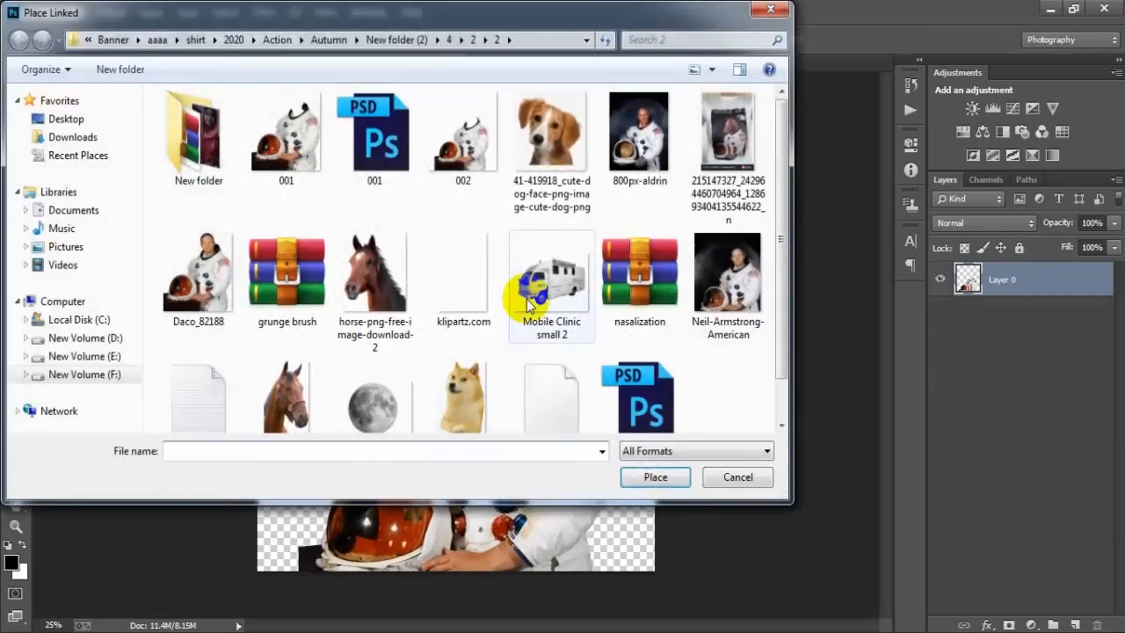
click(377, 292)
click(655, 476)
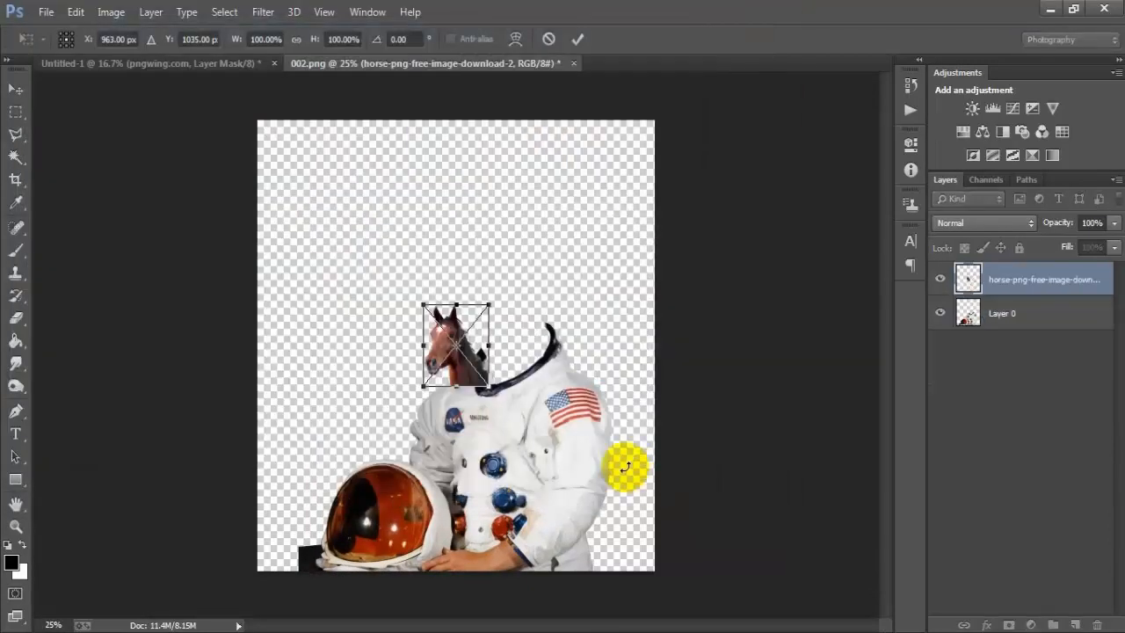
drag(489, 388, 519, 392)
click(577, 40)
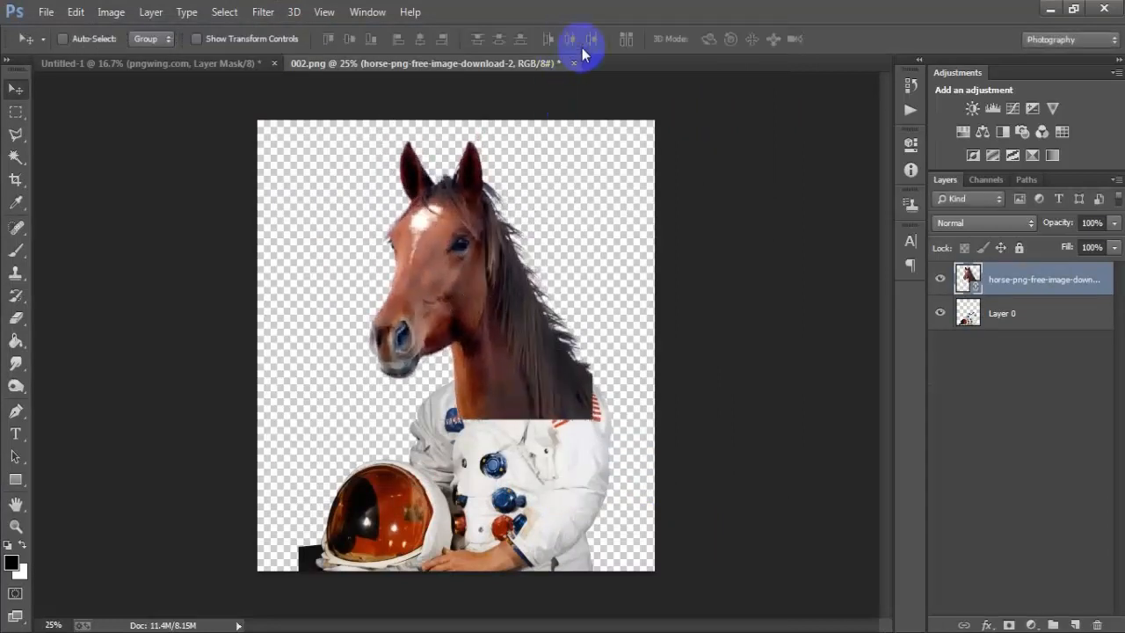
Rasterize the horse layer and stack it beneath the astronaut layer
click(1083, 290)
right_click(1090, 289)
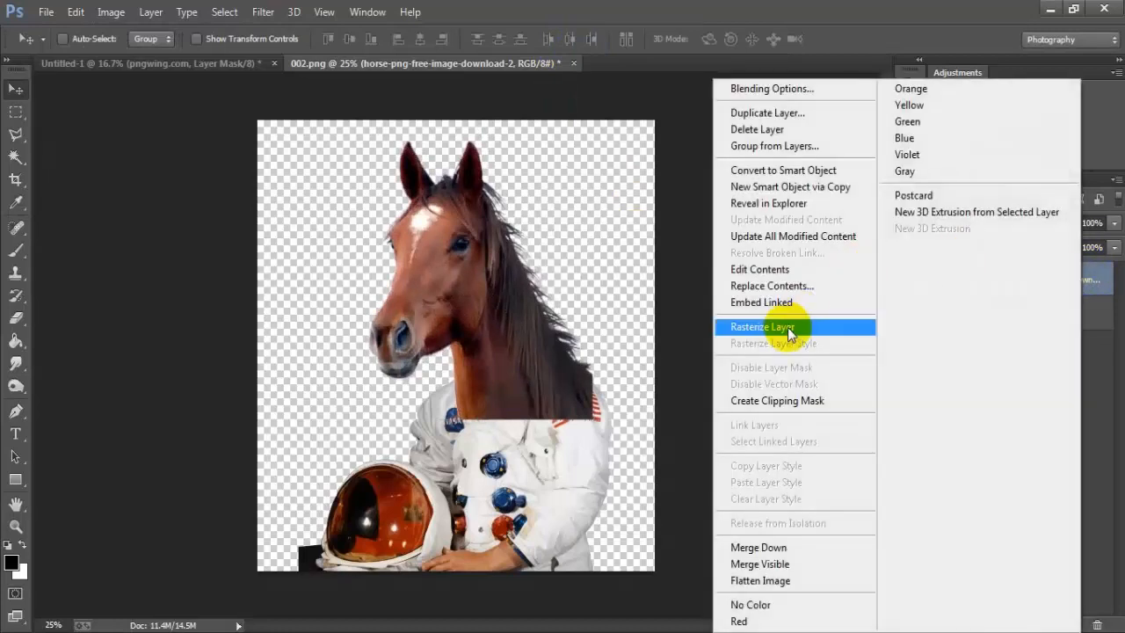
click(786, 327)
drag(1064, 284, 1064, 333)
Scale the horse head down to about 83% and position its neck inside the astronaut's collar
drag(507, 345, 515, 351)
key(ctrl+t)
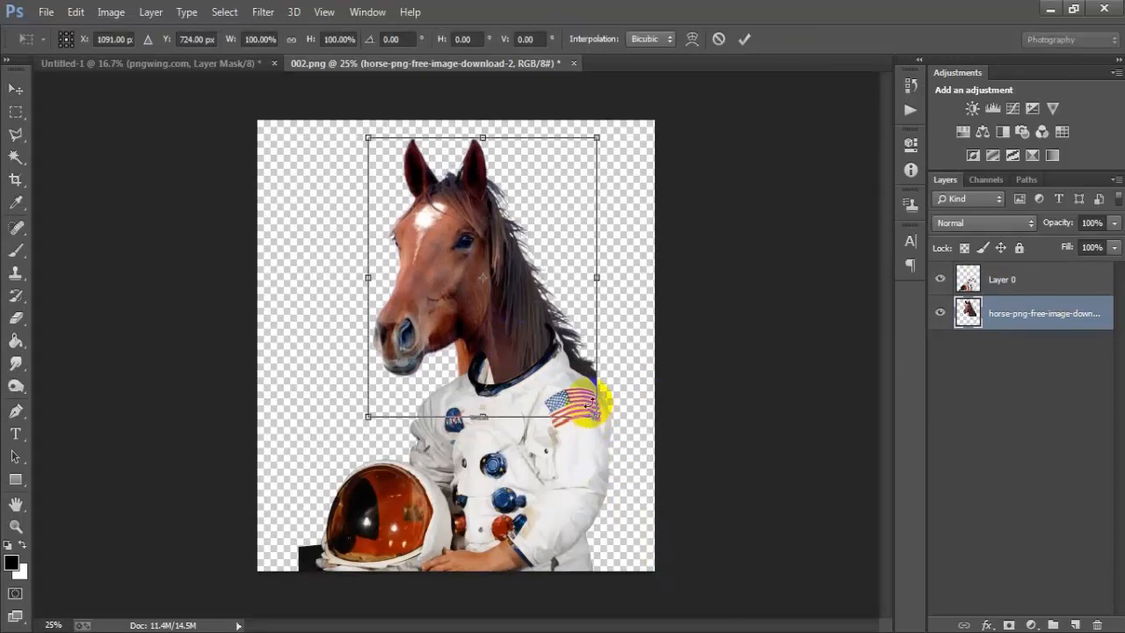
drag(591, 403, 576, 390)
mouse_move(504, 342)
mouse_down()
mouse_move(506, 362)
mouse_move(524, 363)
mouse_move(516, 354)
mouse_up()
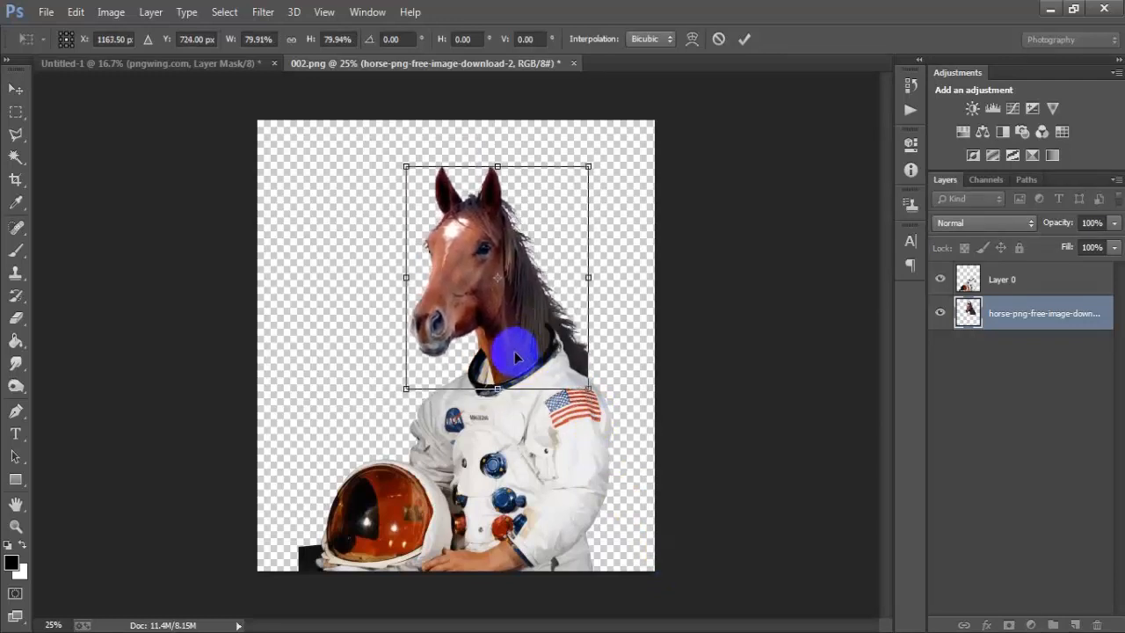
drag(587, 277, 587, 281)
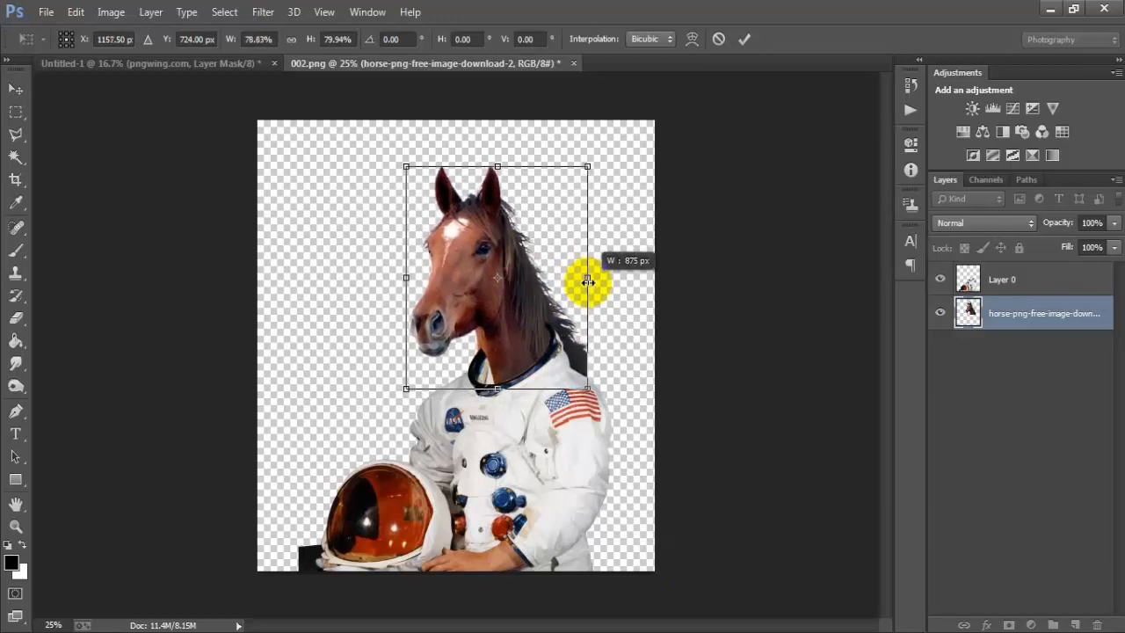
drag(582, 385, 583, 395)
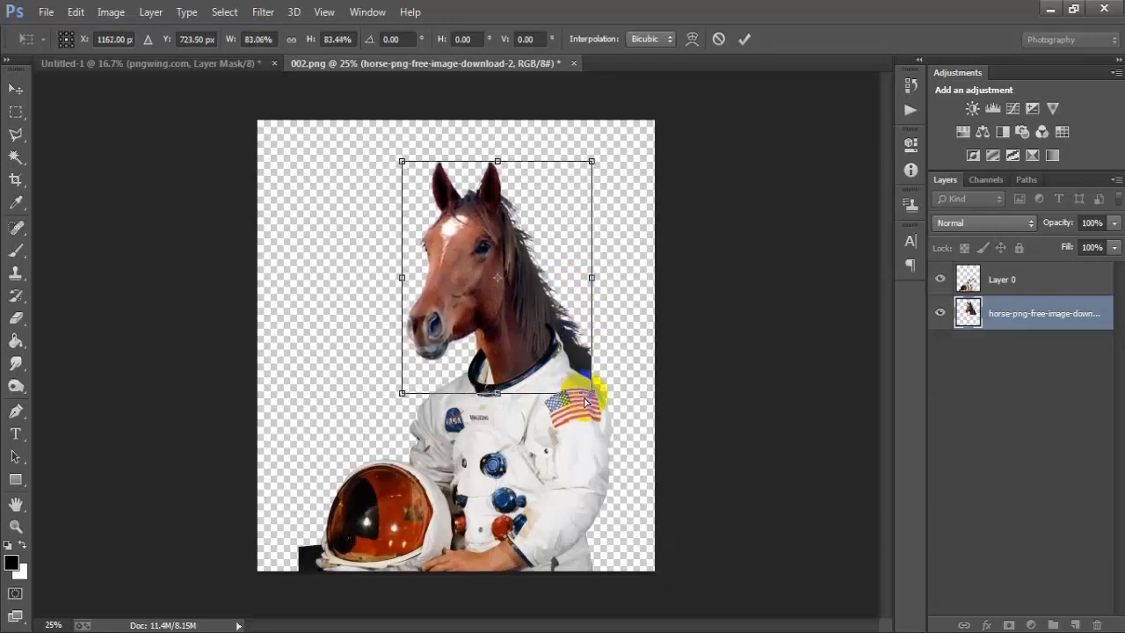
Nudge the horse head sideways to X 1183 px to align its neck with the collar
key(ctrl+plus)
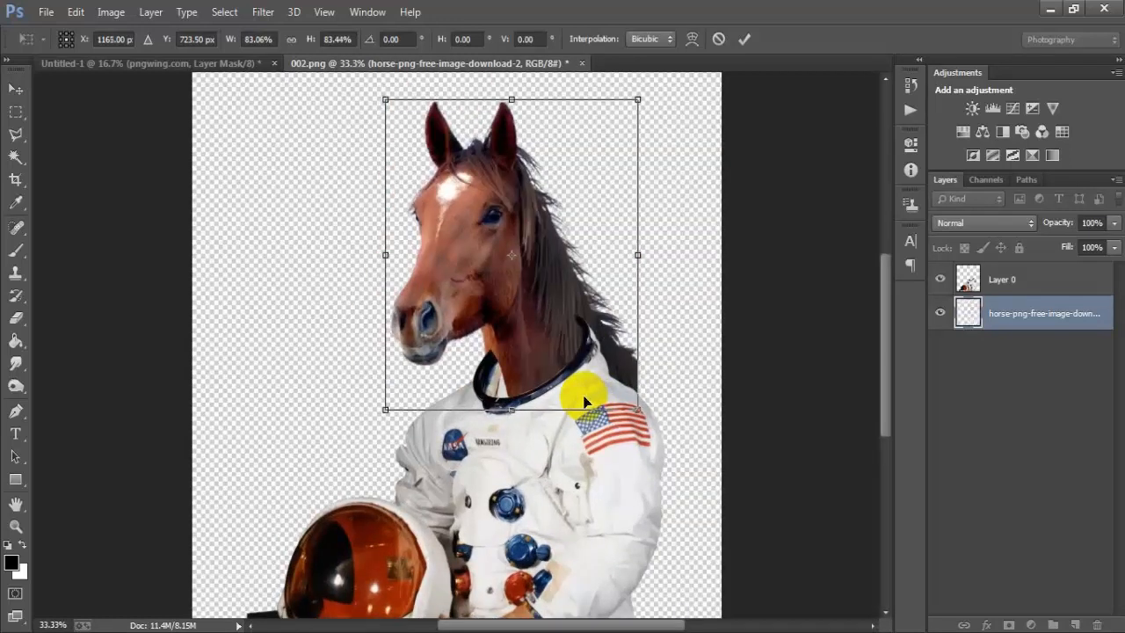
key(Right)
key(Right)
key(Right)
key(Right)
key(Right)
key(Right)
key(Right)
key(Right)
key(Right)
key(Right)
key(Right)
key(Right)
key(Right)
key(Right)
key(Right)
key(Right)
key(Right)
key(Right)
key(Right)
key(Right)
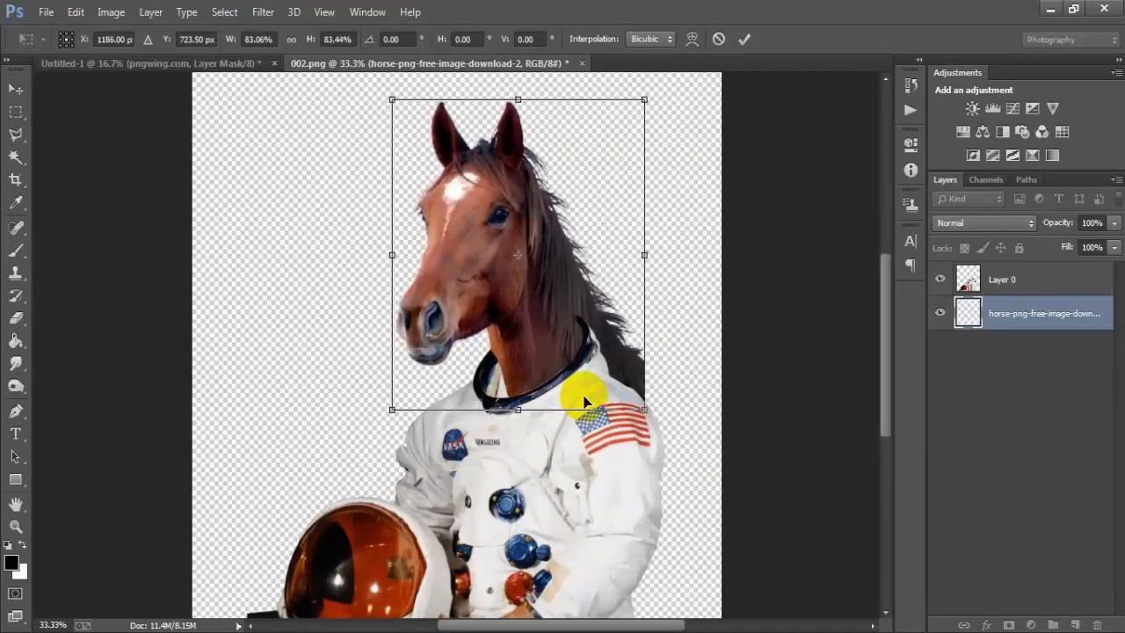
key(Left)
key(Left)
key(Left)
key(Left)
key(Left)
key(Left)
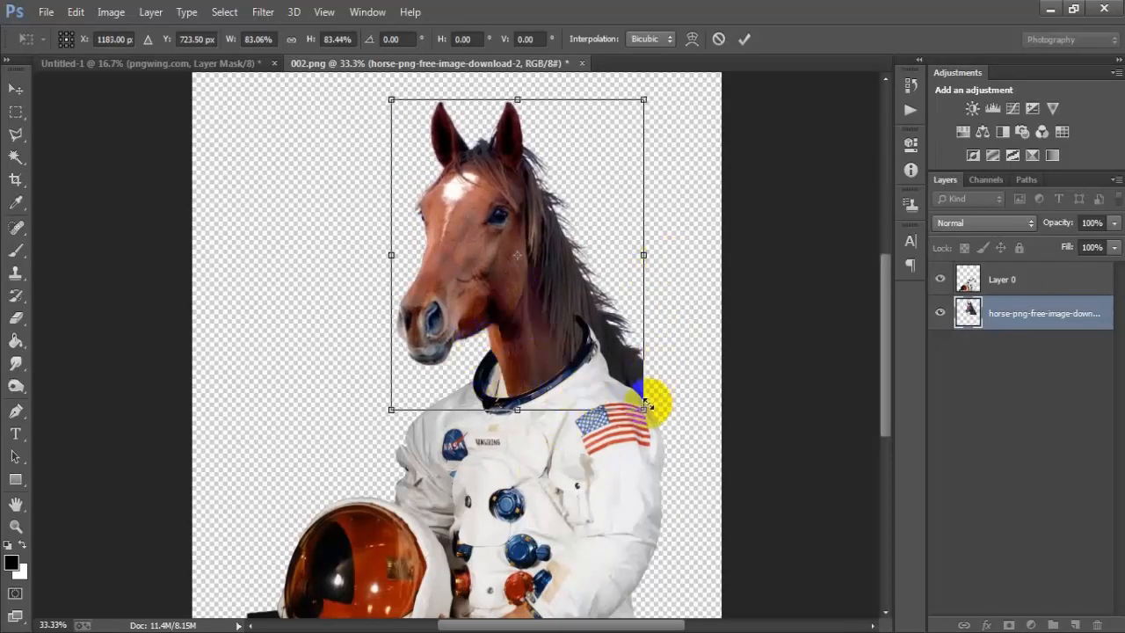
Shrink the horse head to about 62% width and 65% height, and shift it so the neck fills the collar
drag(644, 406, 605, 378)
drag(547, 336, 543, 360)
drag(497, 392, 515, 401)
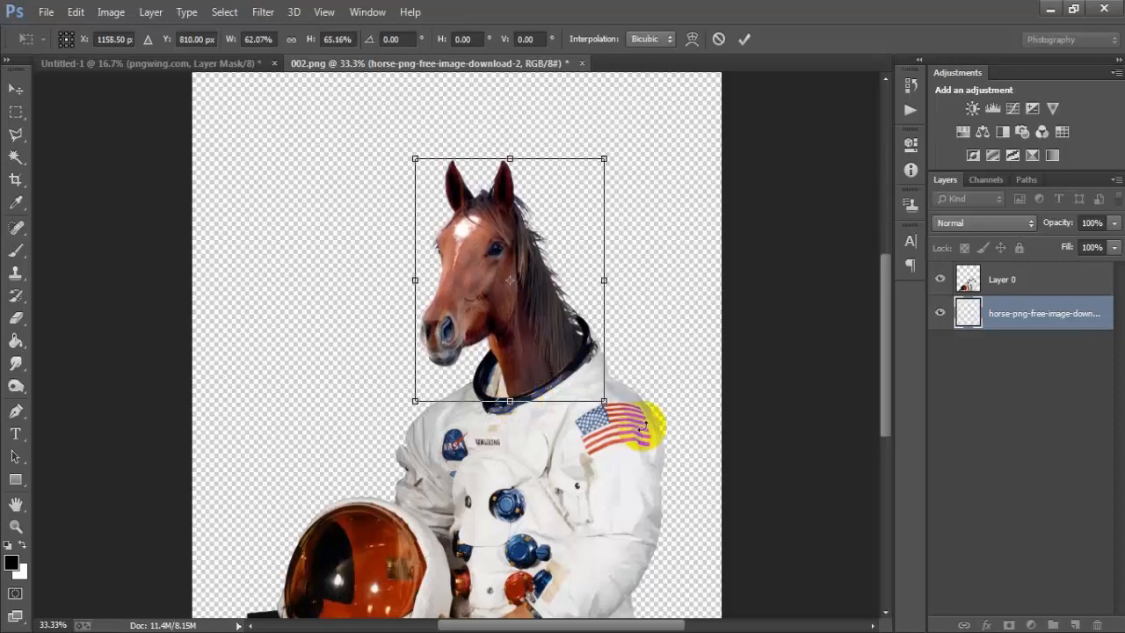
key(Right)
key(Right)
key(Right)
key(Right)
key(Right)
key(Right)
key(Right)
key(Right)
key(Right)
key(Right)
key(Right)
key(Right)
key(Right)
key(Right)
key(Right)
key(Right)
key(Right)
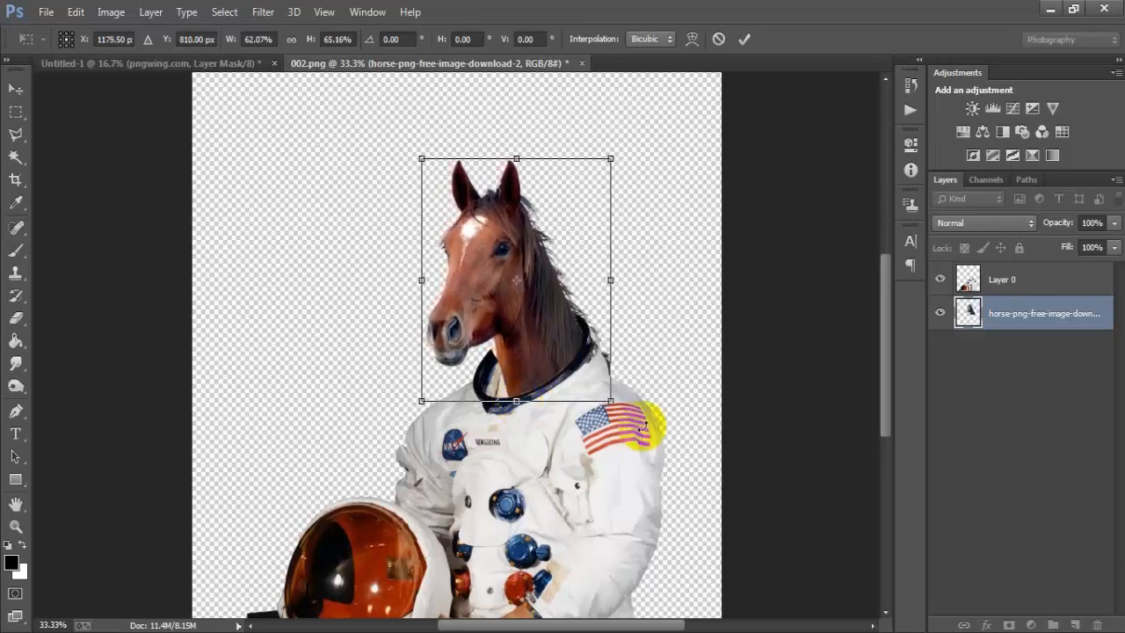
key(Right)
key(Right)
key(Right)
key(Right)
Enlarge the horse head to about 66% width and 68% height, position it at X 1166, Y 792 px, and apply the transformation
drag(419, 159, 410, 151)
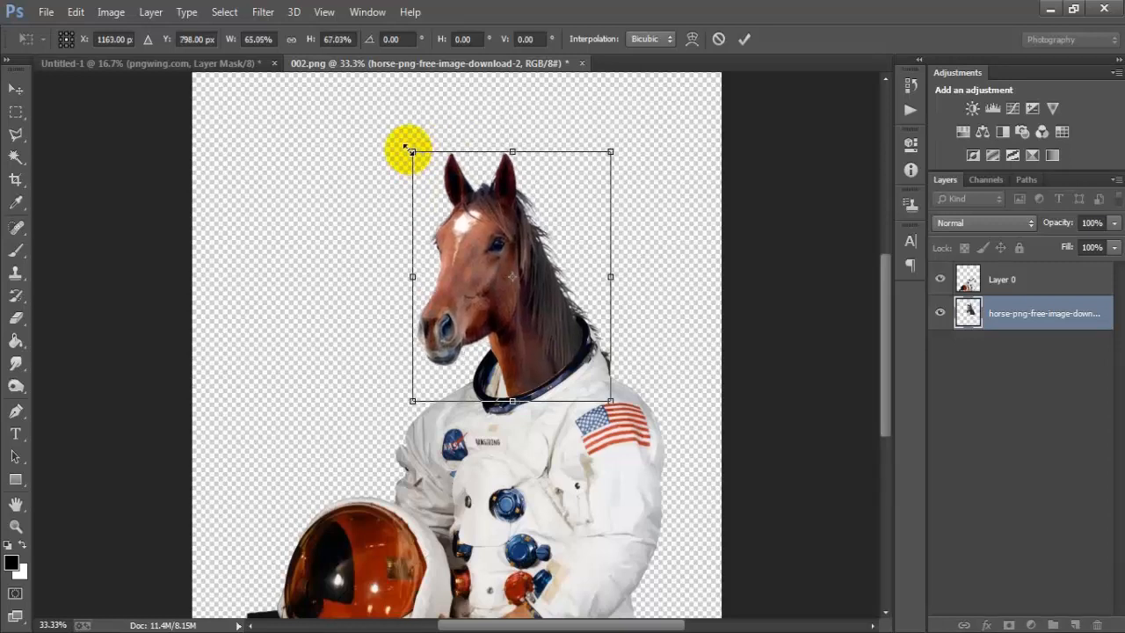
drag(610, 148, 614, 144)
key(Right)
key(Right)
key(Right)
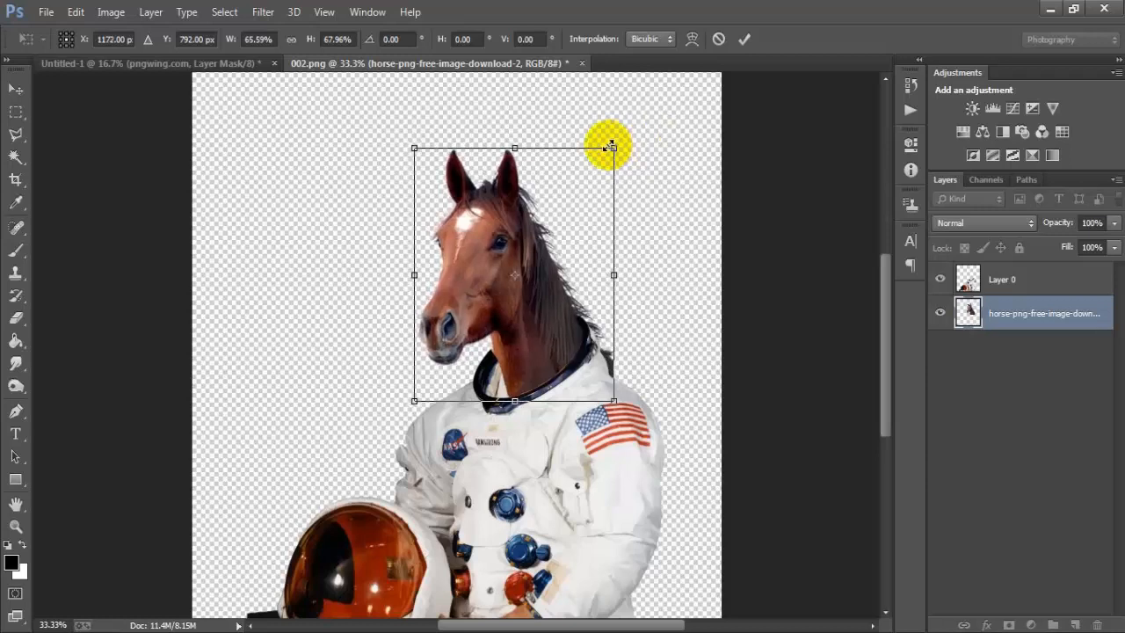
key(Left)
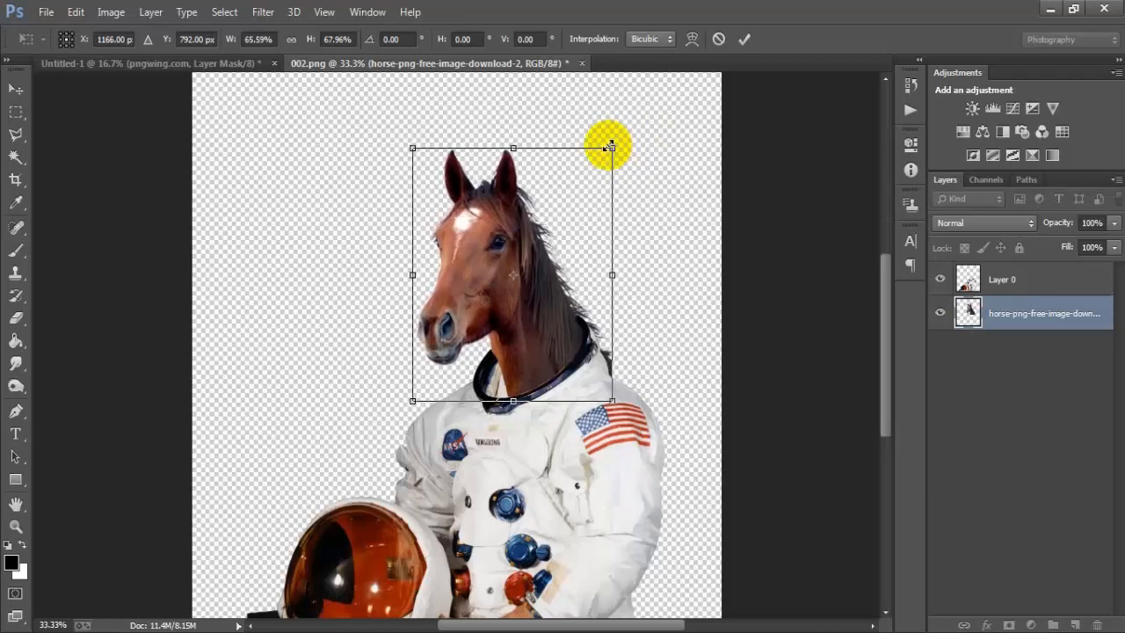
key(ctrl+plus)
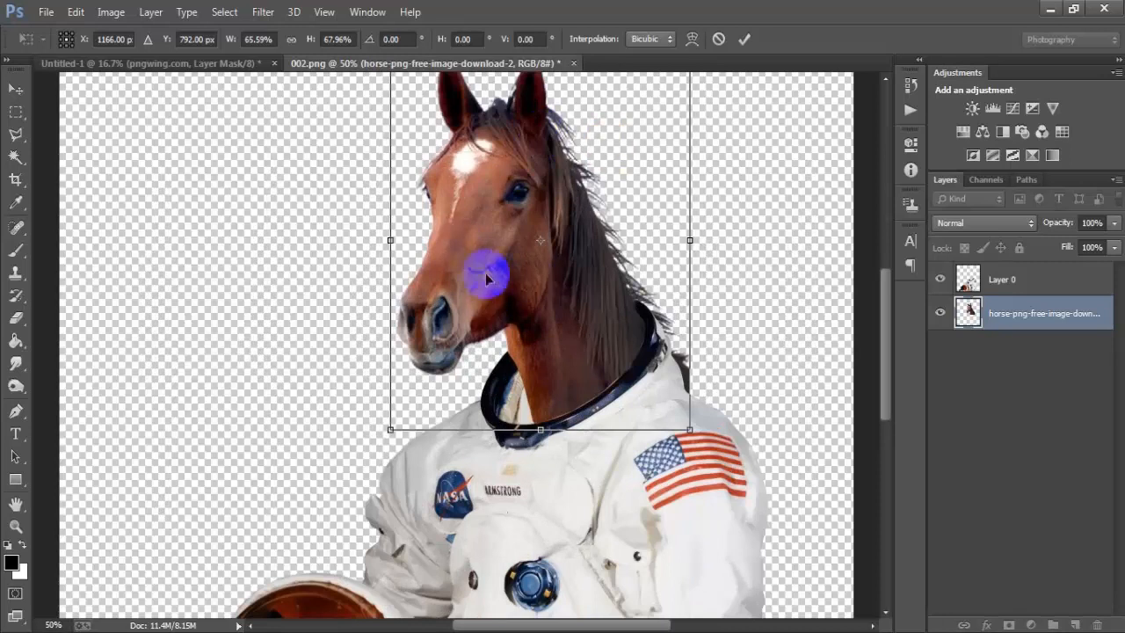
click(744, 39)
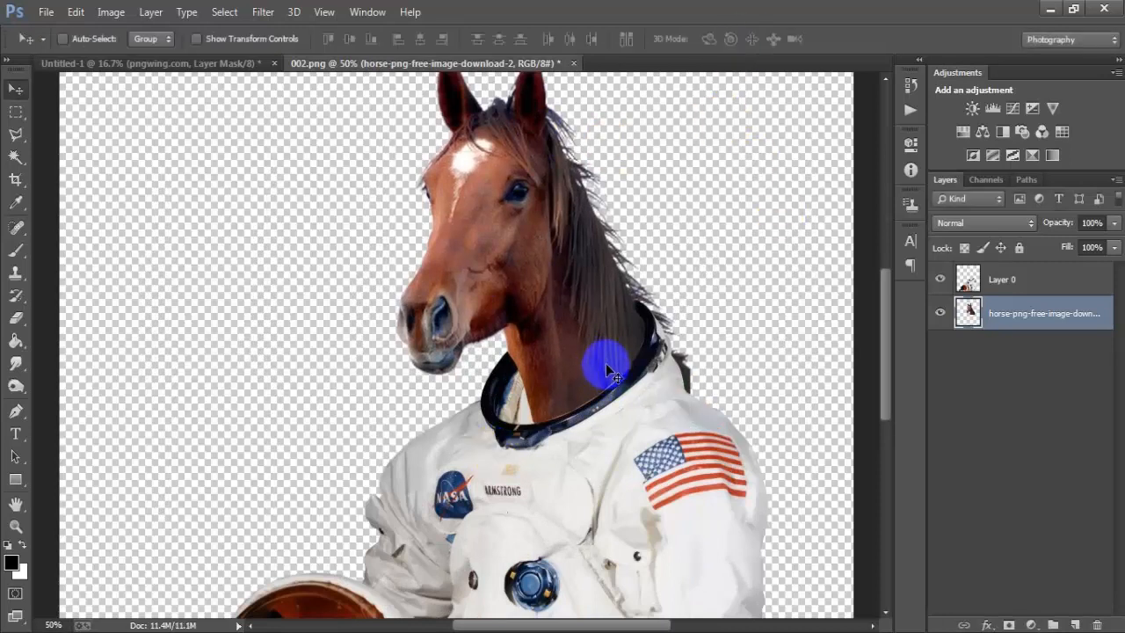
Compare the image with the astronaut layer hidden and shown, and add a layer mask to that layer
click(1034, 290)
click(940, 280)
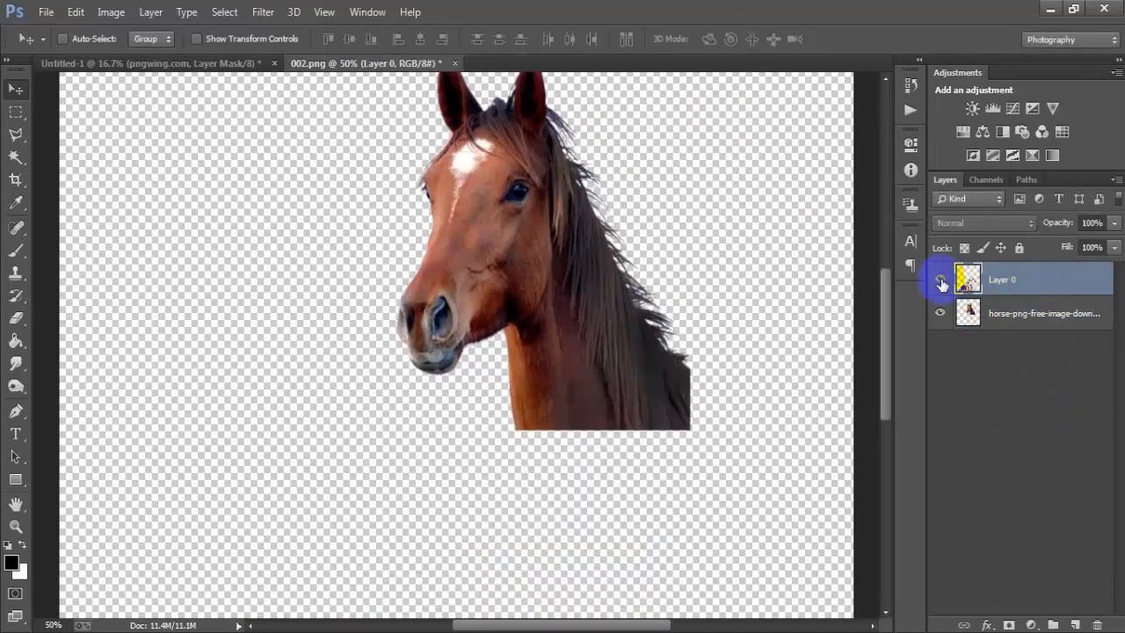
click(940, 280)
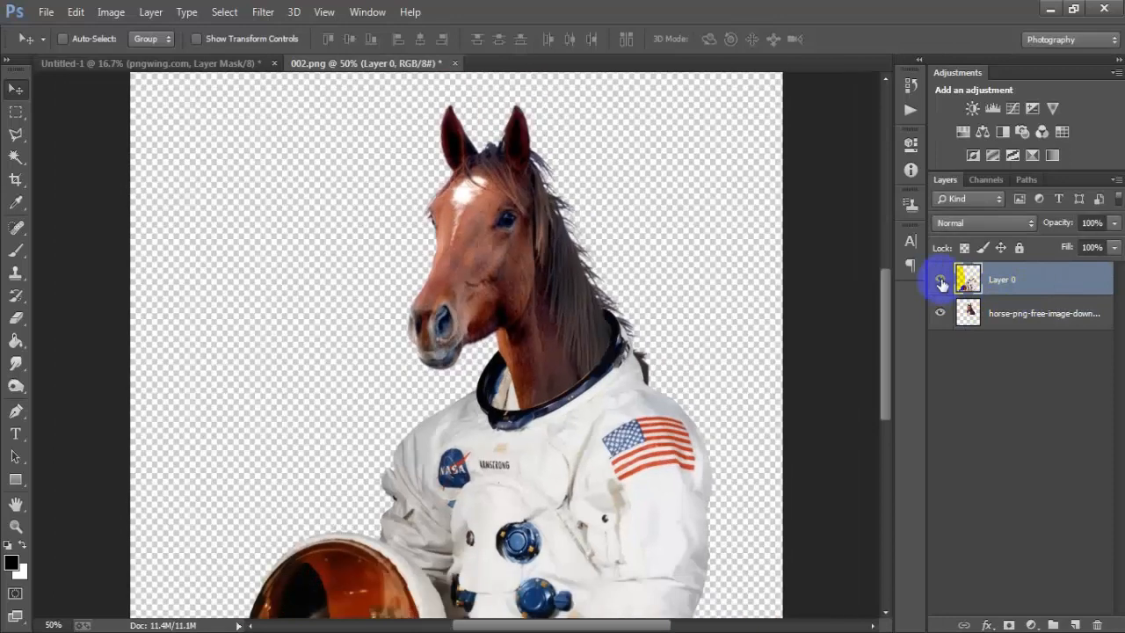
key(ctrl+minus)
key(ctrl+minus)
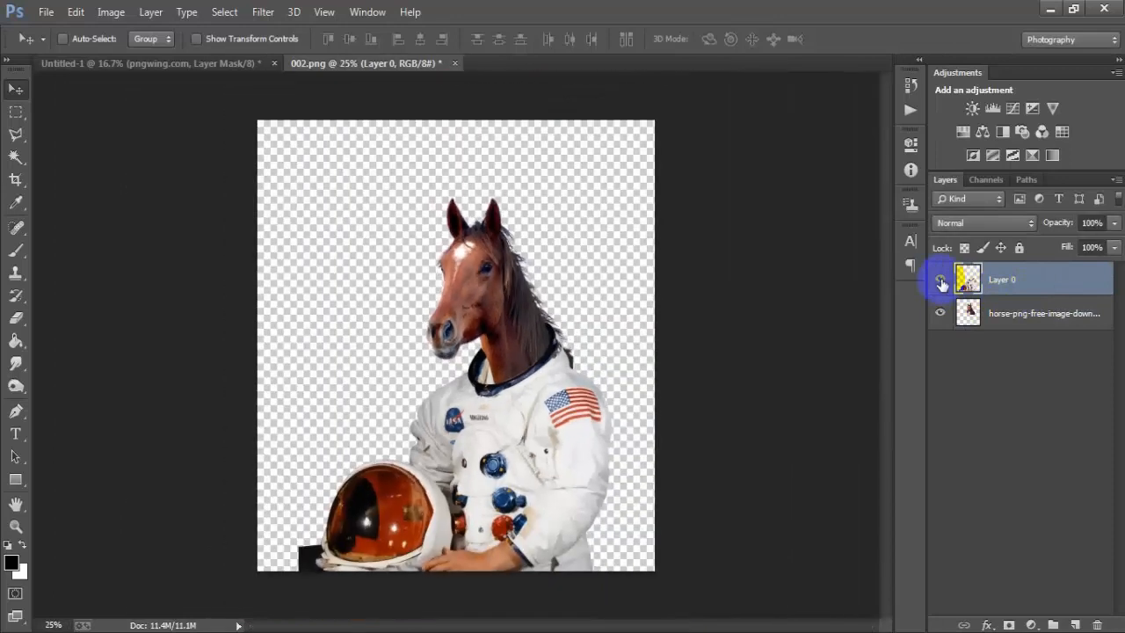
click(940, 280)
click(941, 279)
click(1009, 625)
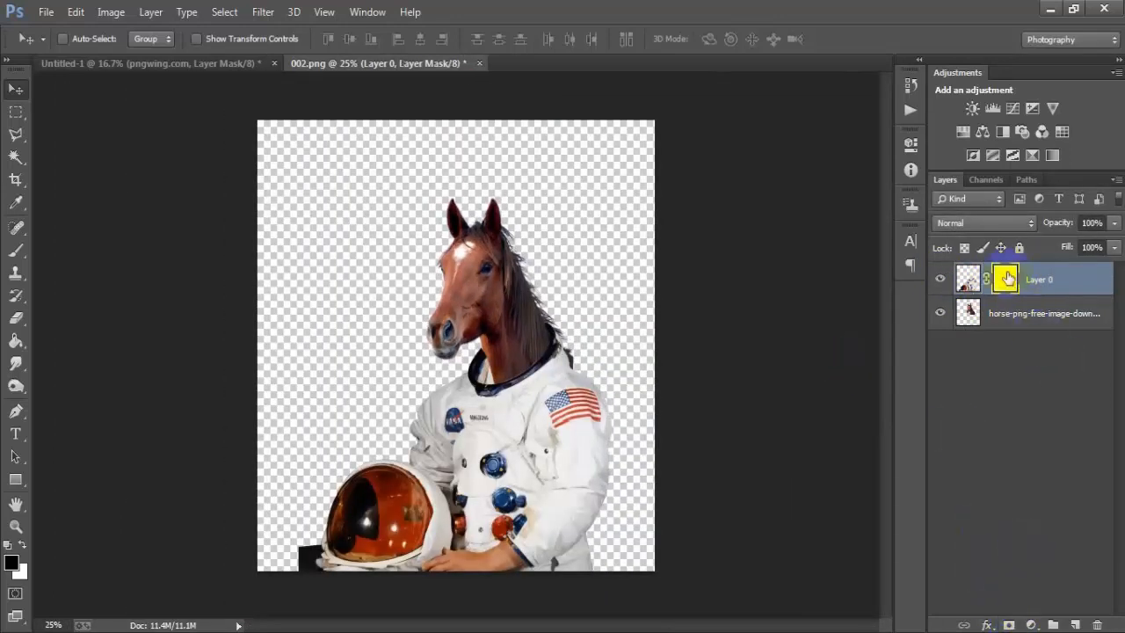
Set up a soft round Brush with a 45 px size for painting around the collar
click(14, 253)
click(67, 246)
right_click(393, 221)
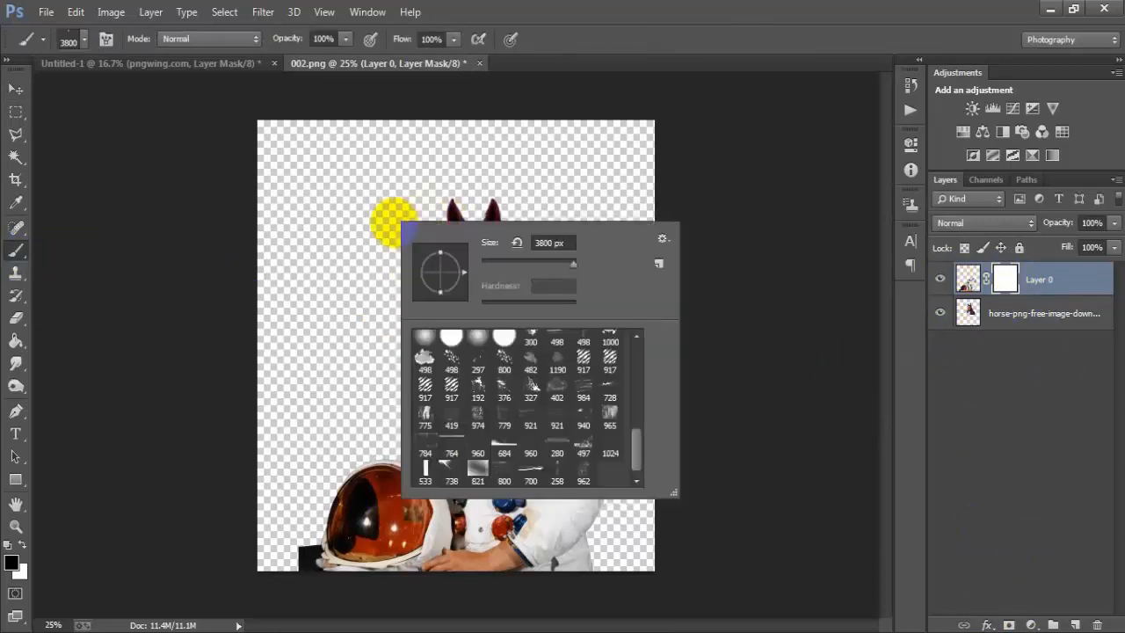
scroll(446, 348, up, 8)
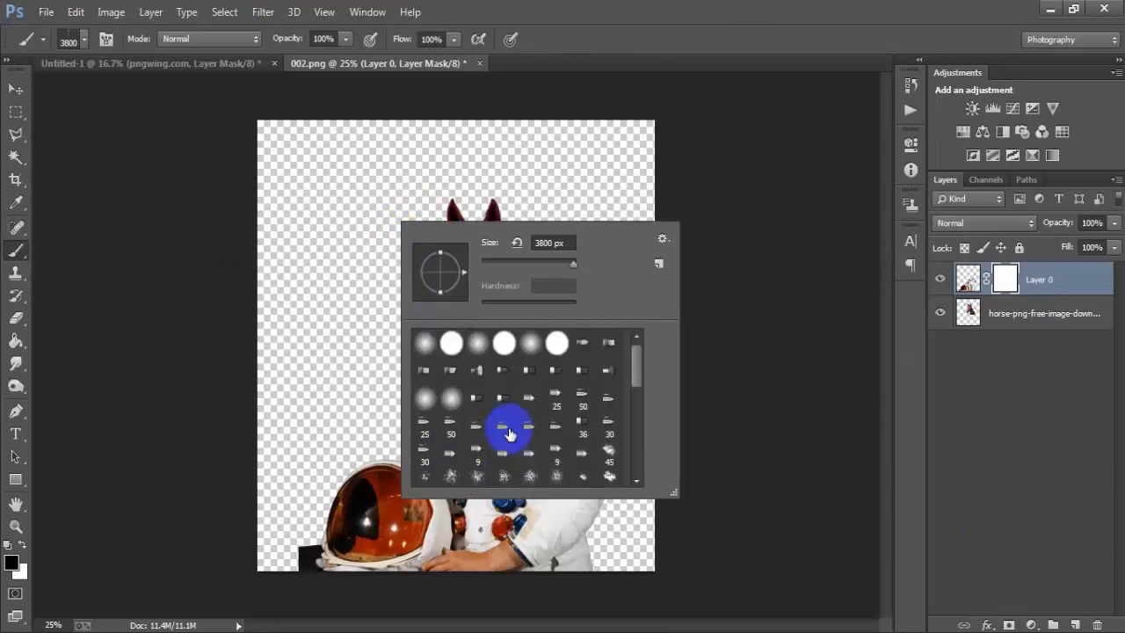
click(526, 285)
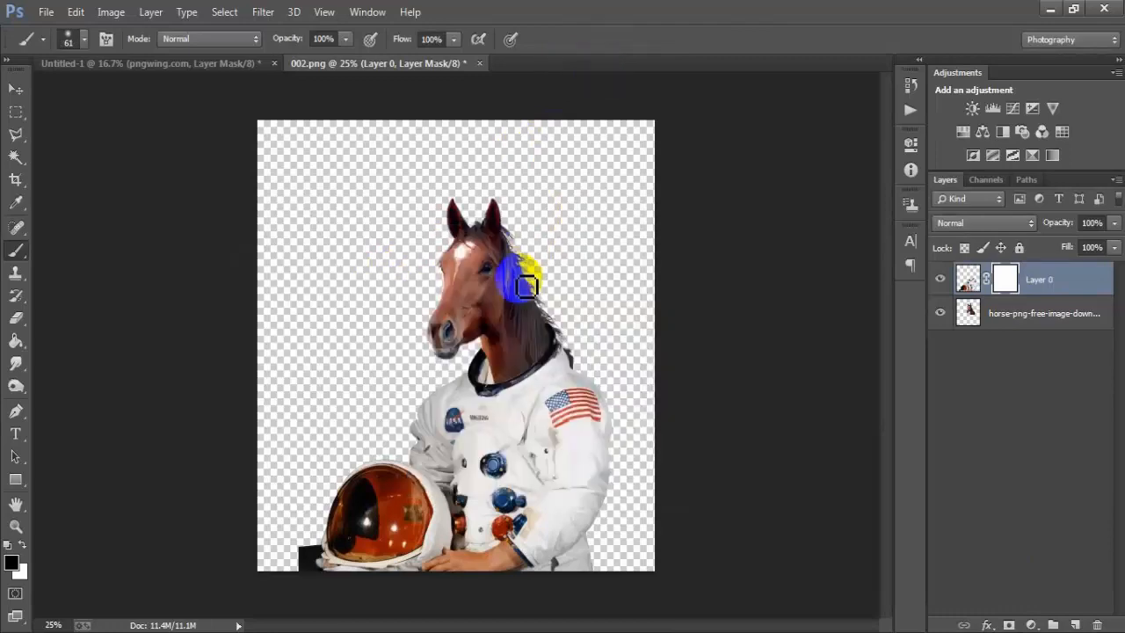
key(ctrl+plus)
key(ctrl+plus)
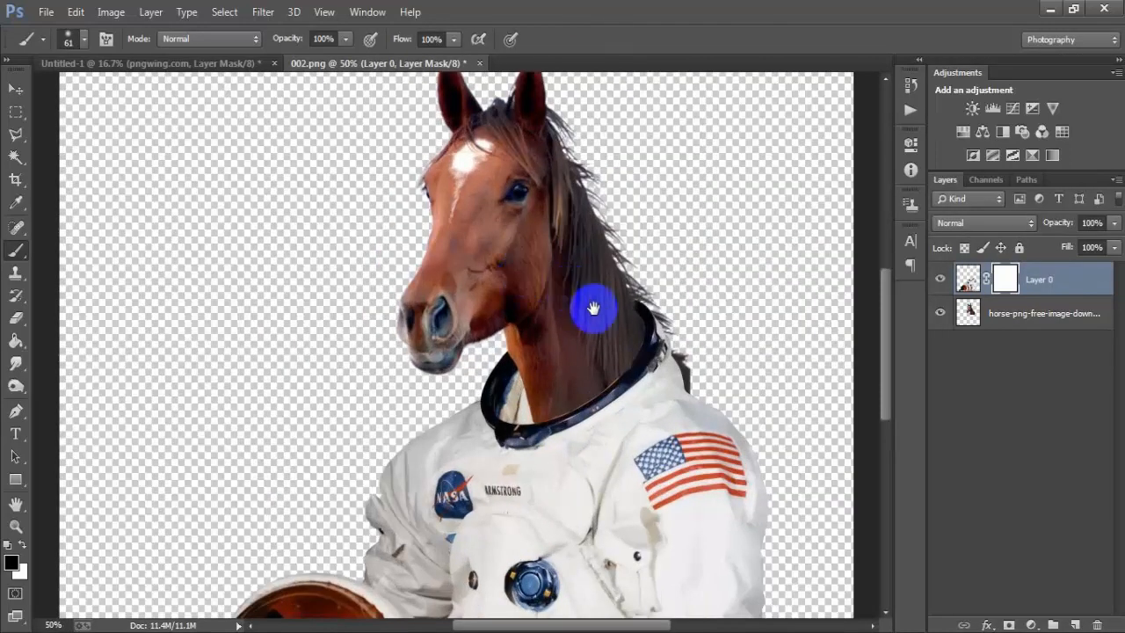
drag(592, 307, 527, 347)
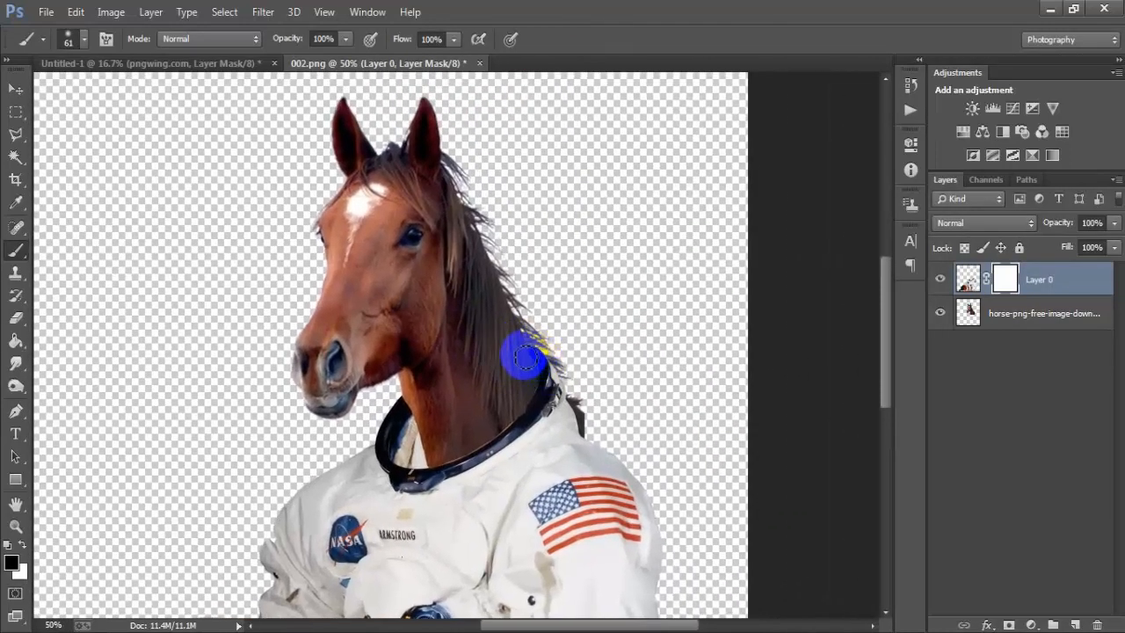
mouse_move(528, 359)
mouse_down()
mouse_move(558, 401)
mouse_move(553, 363)
mouse_up()
Add a layer mask to the horse layer
click(967, 318)
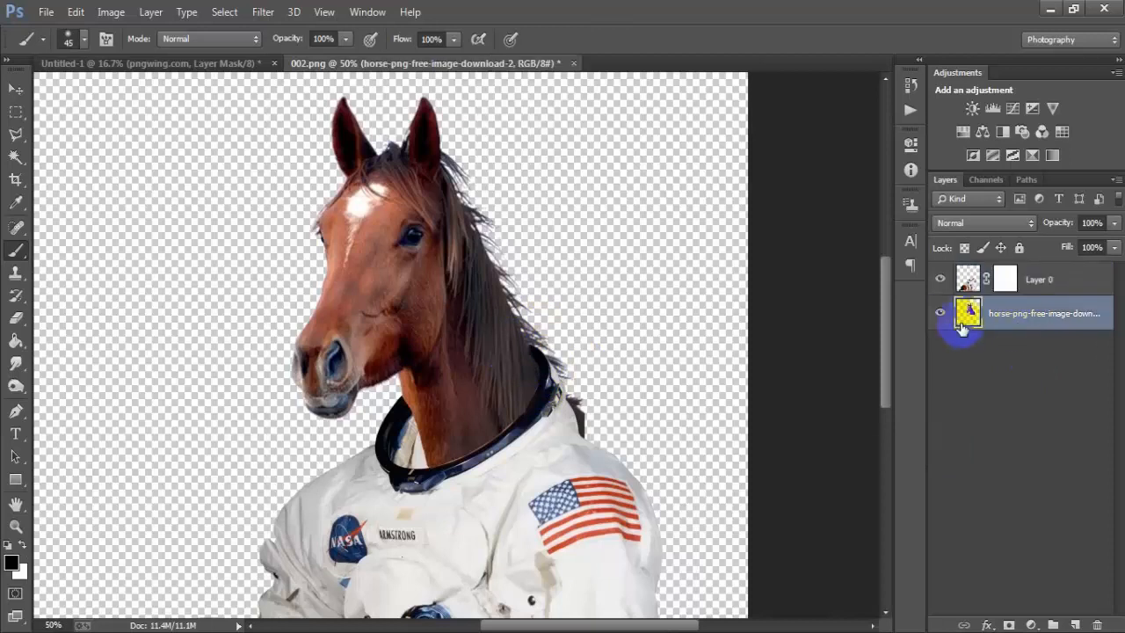
click(940, 313)
click(941, 314)
click(1007, 624)
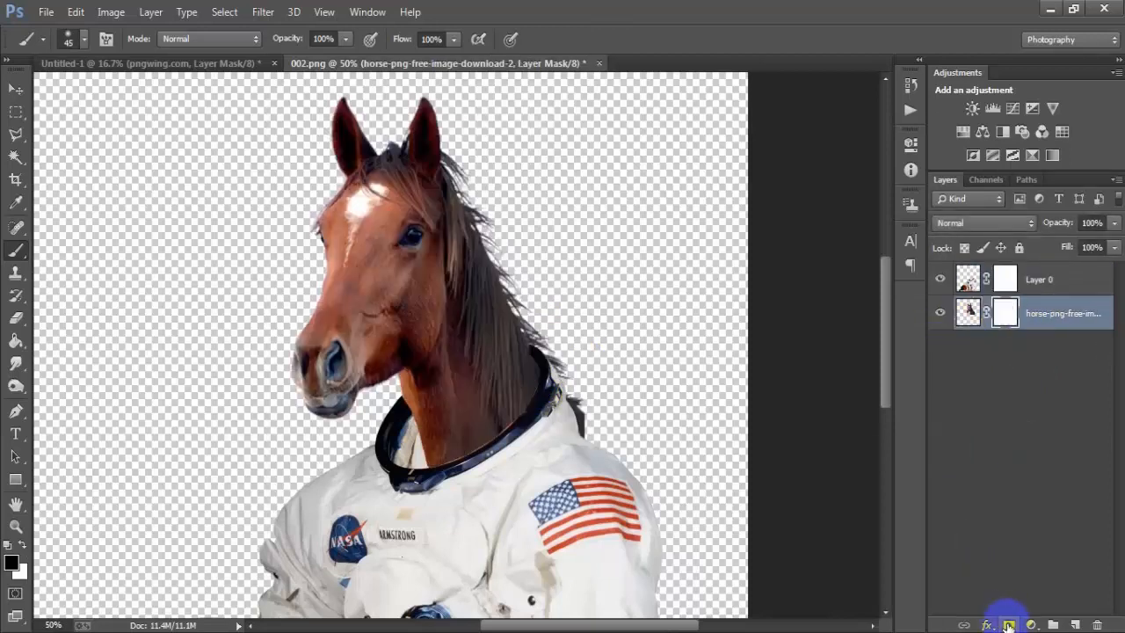
Paint black on the horse layer's mask over the mane protruding behind the collar, and check the neck with the astronaut hidden
drag(527, 353, 530, 374)
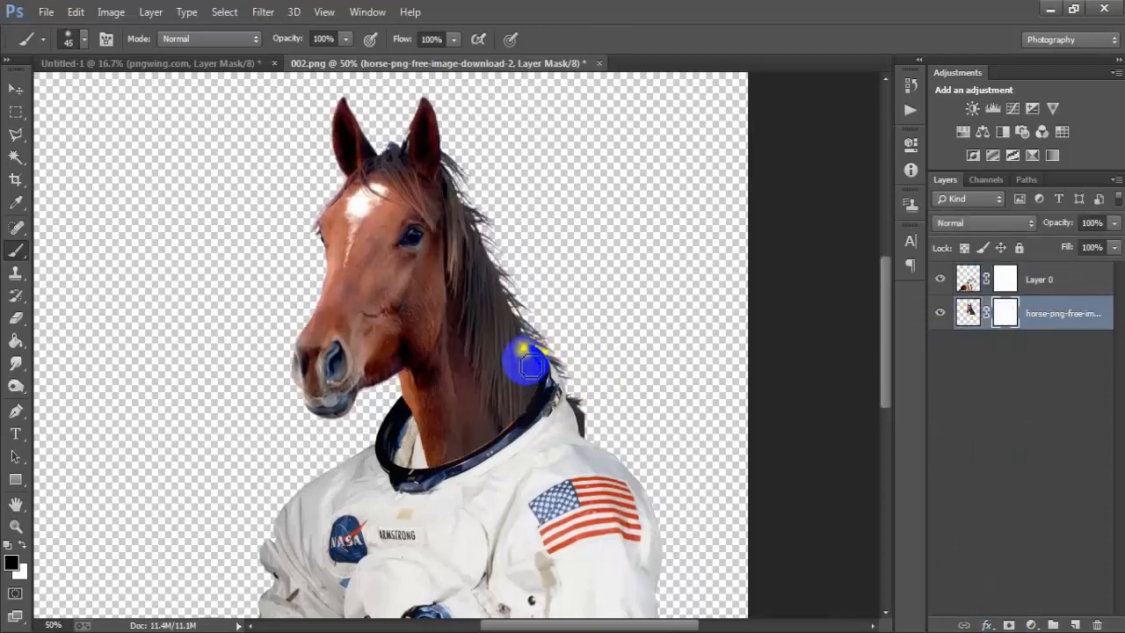
mouse_move(588, 436)
mouse_down()
mouse_move(577, 385)
mouse_move(557, 356)
mouse_move(578, 387)
mouse_move(552, 348)
mouse_move(571, 368)
mouse_move(550, 353)
mouse_move(556, 341)
mouse_move(571, 355)
mouse_move(544, 339)
mouse_up()
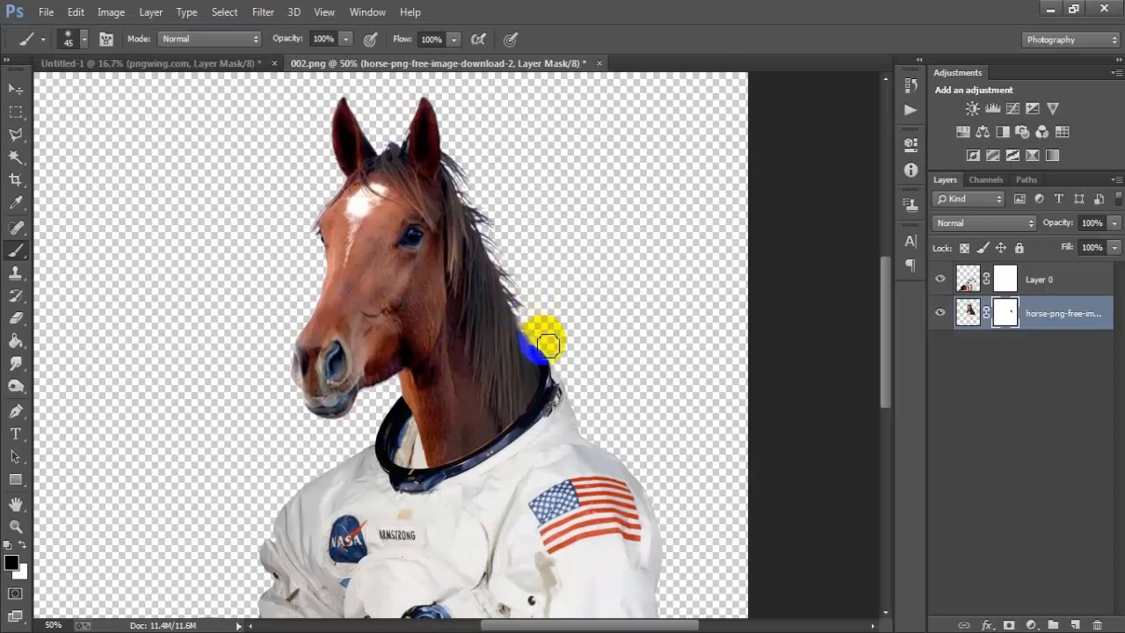
click(1004, 279)
click(939, 279)
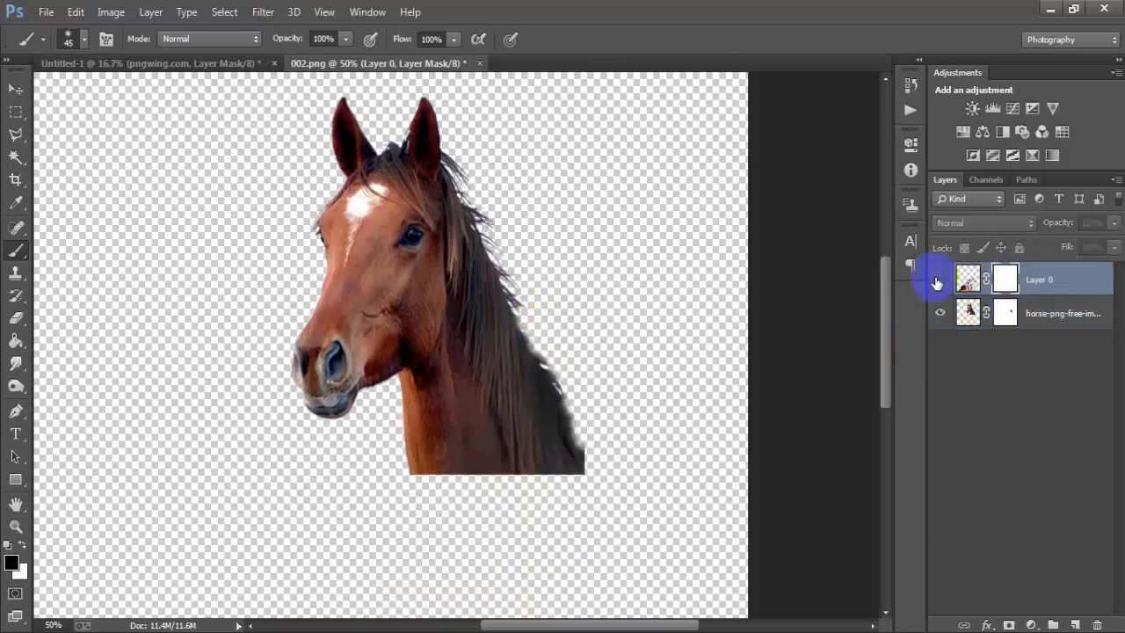
click(938, 280)
mouse_move(577, 371)
mouse_down()
mouse_move(534, 363)
mouse_move(537, 377)
mouse_move(525, 364)
mouse_move(550, 385)
mouse_move(537, 375)
mouse_up()
key(alt+bracketleft)
key(ctrl+minus)
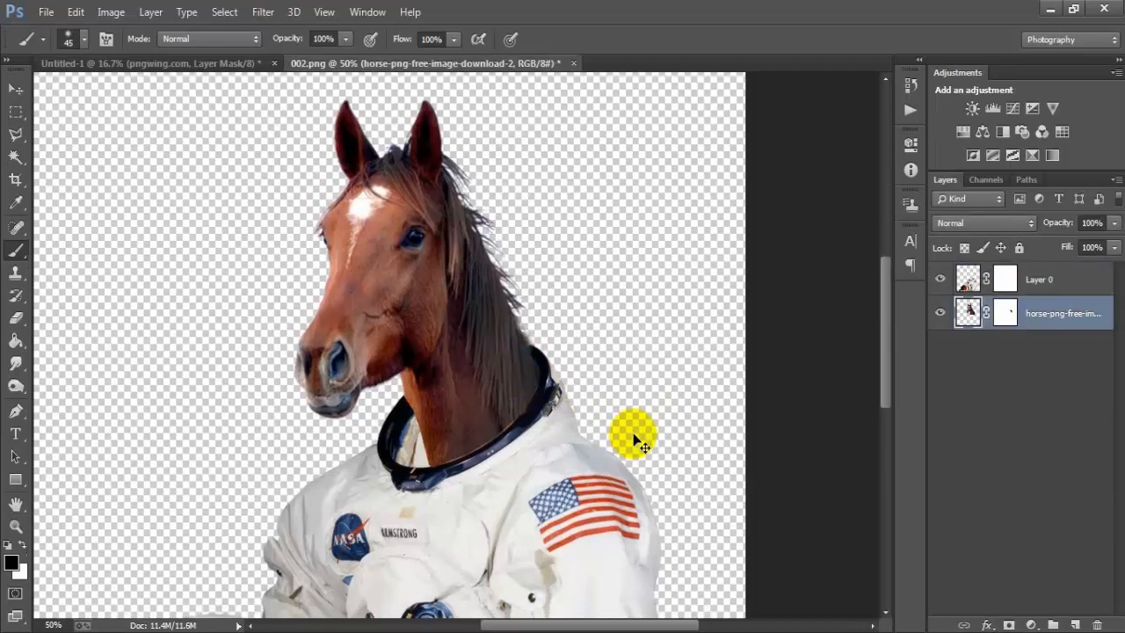
On the astronaut layer's mask, outline the pale sliver between the horse's neck and the front collar with the Polygonal Lasso
click(1005, 290)
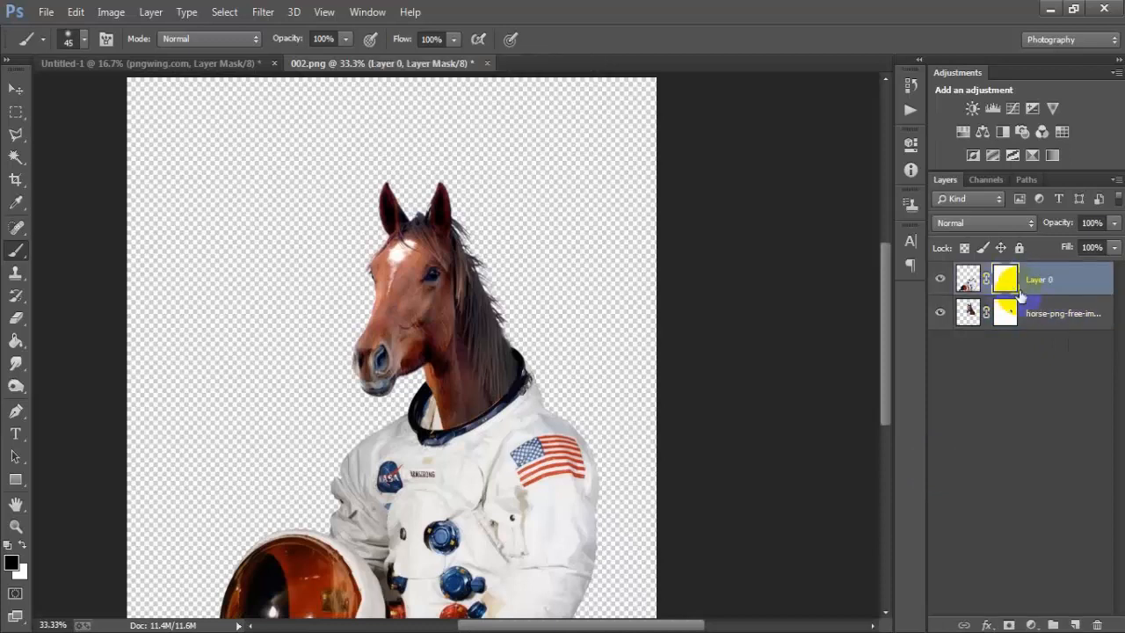
click(15, 133)
click(98, 151)
click(490, 496)
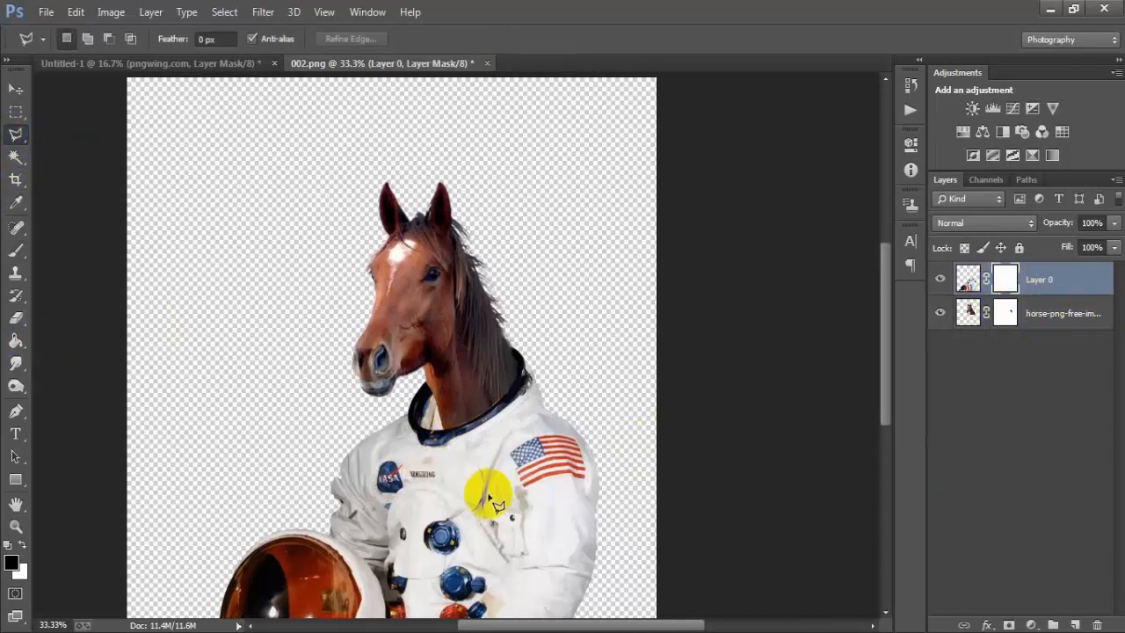
key(ctrl+plus)
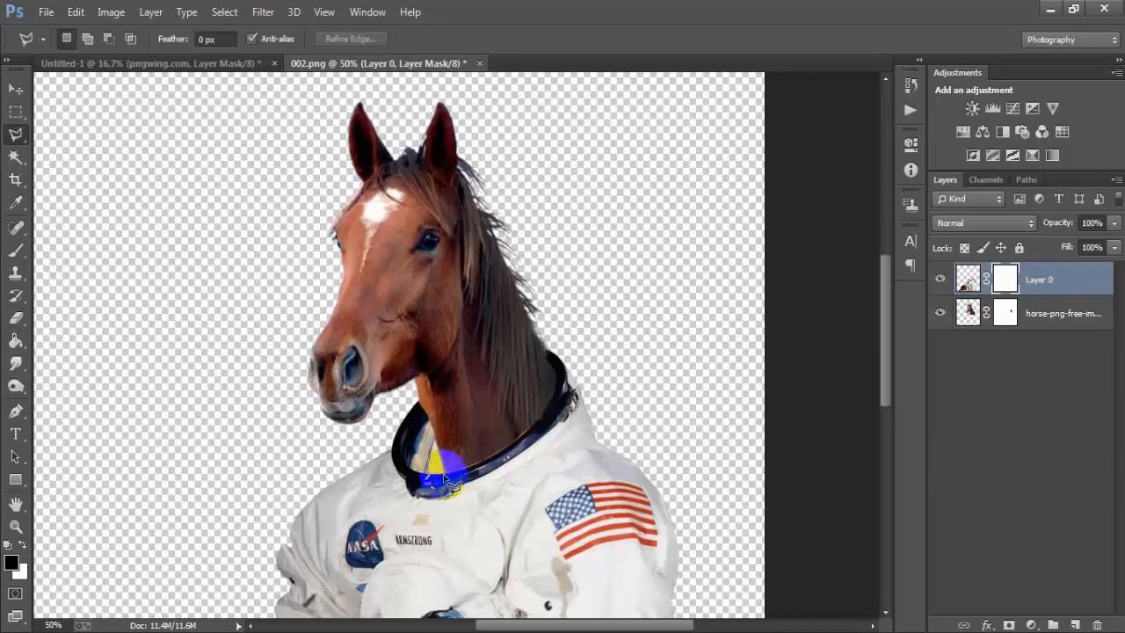
click(424, 475)
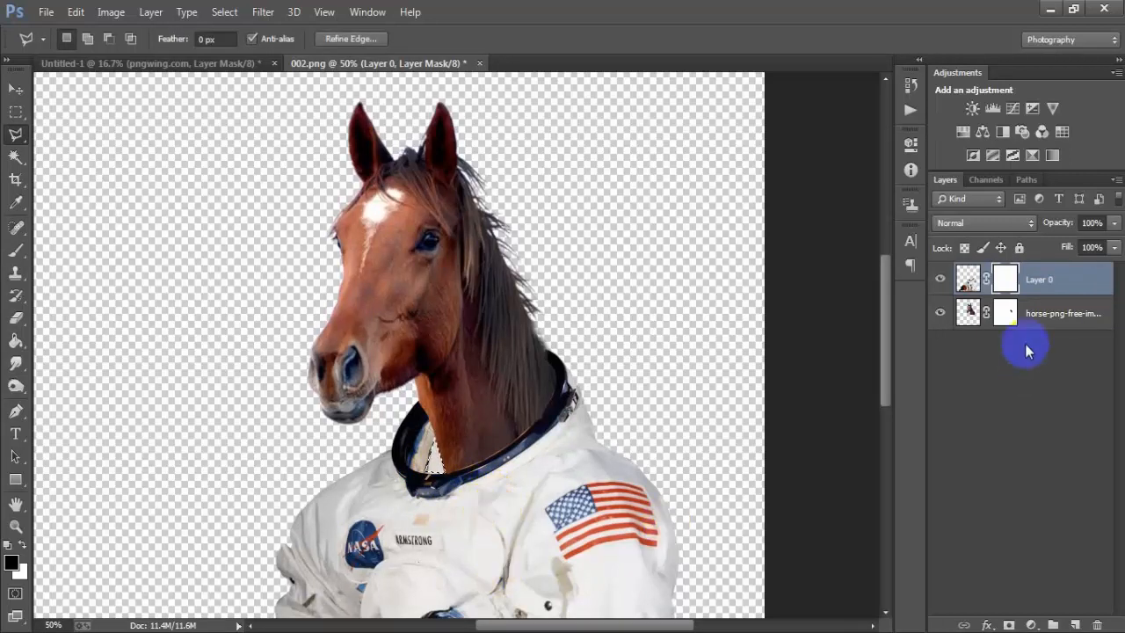
Paint black on the astronaut layer's mask inside the selection and along the front collar edge, using a 20 px Brush
click(15, 250)
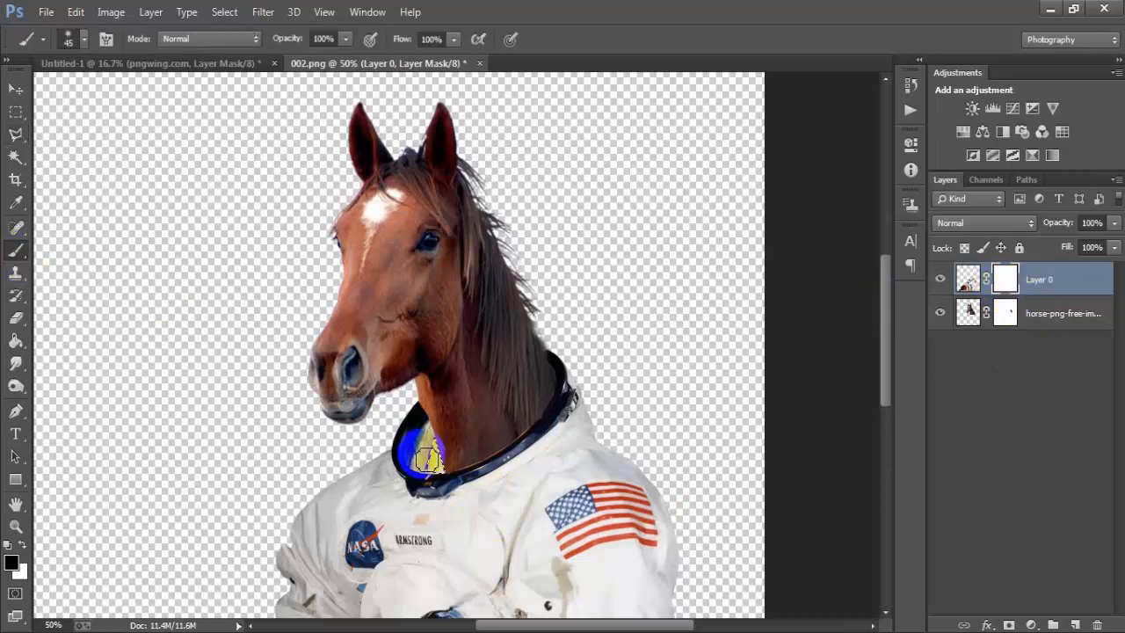
mouse_move(414, 439)
mouse_down()
mouse_move(452, 472)
mouse_move(439, 480)
mouse_move(455, 459)
mouse_move(436, 442)
mouse_move(440, 457)
mouse_move(473, 451)
mouse_move(446, 472)
mouse_up()
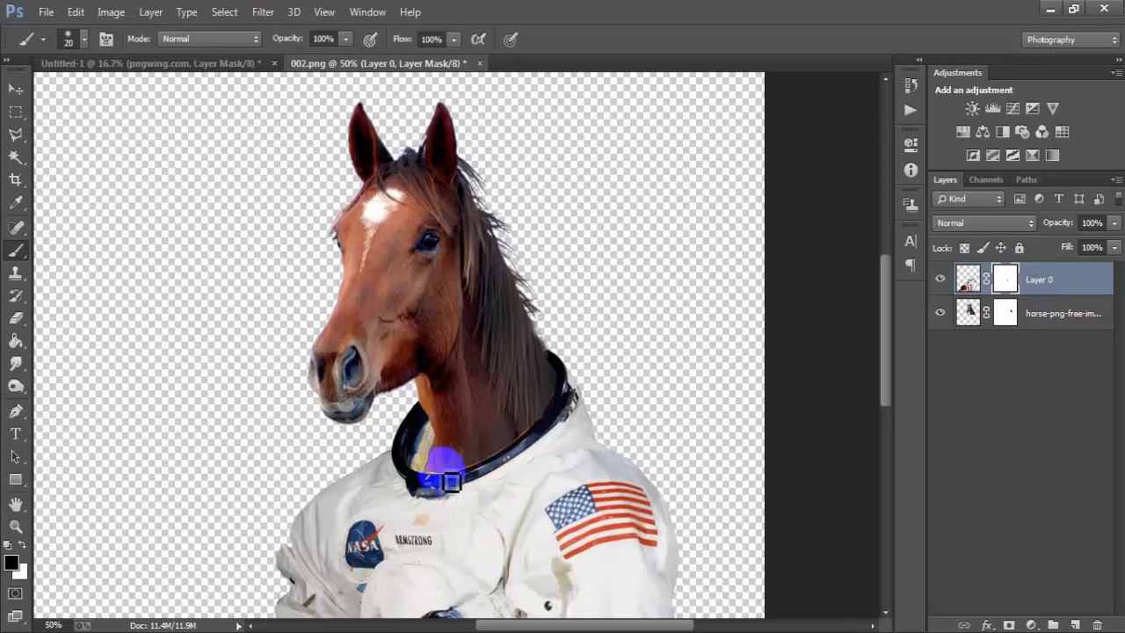
mouse_move(452, 479)
mouse_down()
mouse_move(434, 474)
mouse_move(465, 475)
mouse_up()
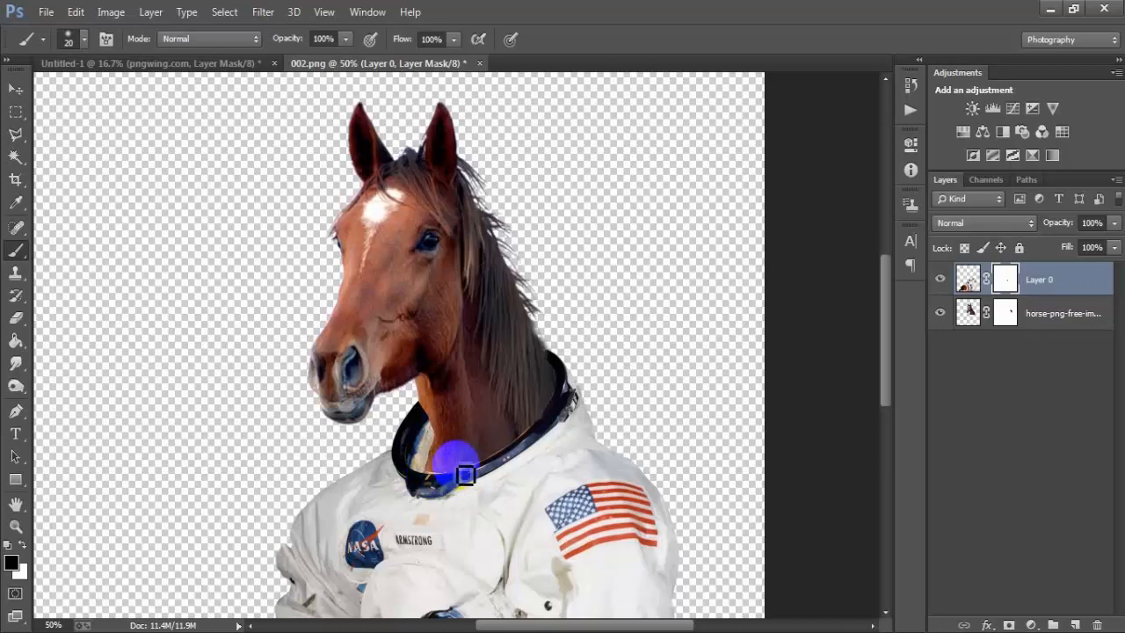
key(ctrl+plus)
key(ctrl+plus)
scroll(479, 487, down, 4)
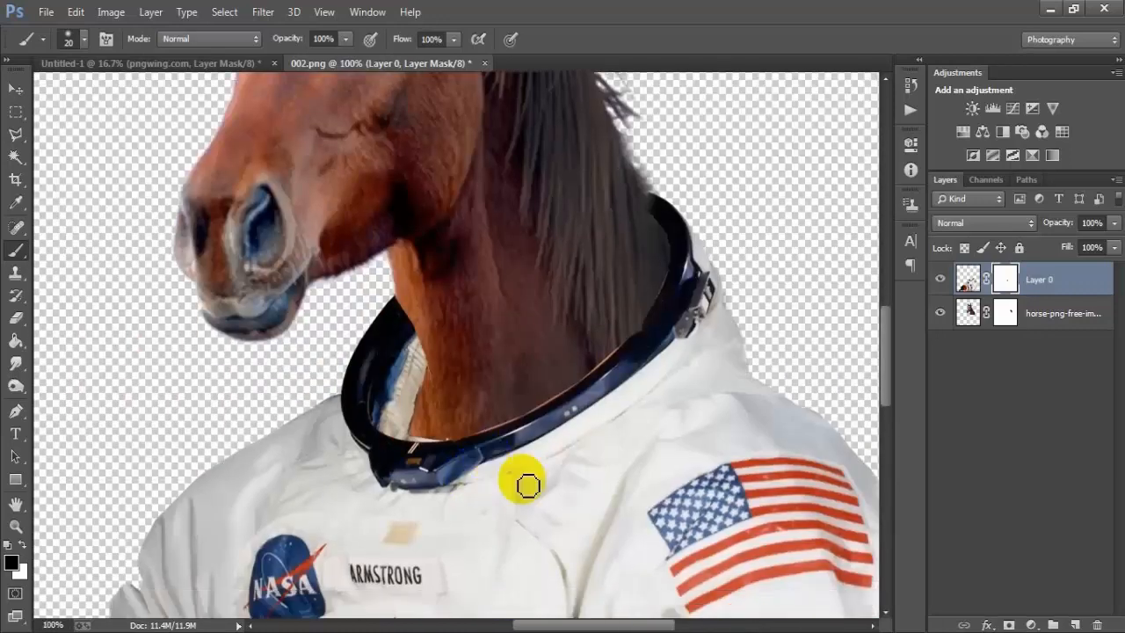
scroll(527, 484, down, 1)
mouse_move(467, 414)
mouse_down()
mouse_move(438, 421)
mouse_move(449, 425)
mouse_move(439, 366)
mouse_move(456, 426)
mouse_move(415, 425)
mouse_up()
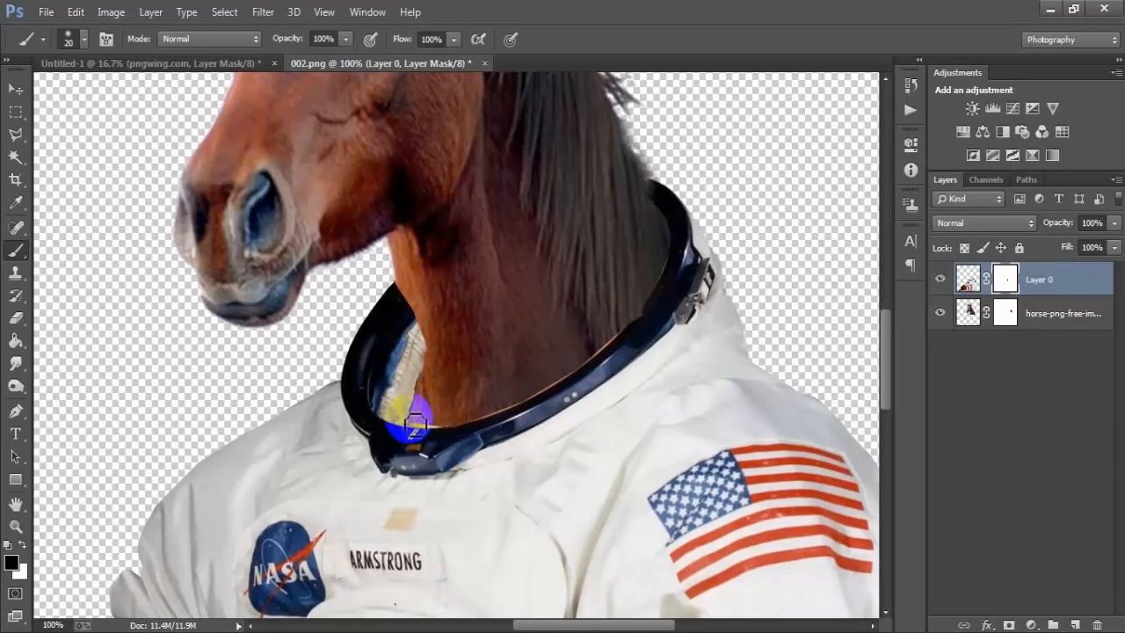
Outline the thin pale strip along the inner front collar rim below the horse's neck with the Polygonal Lasso
click(16, 112)
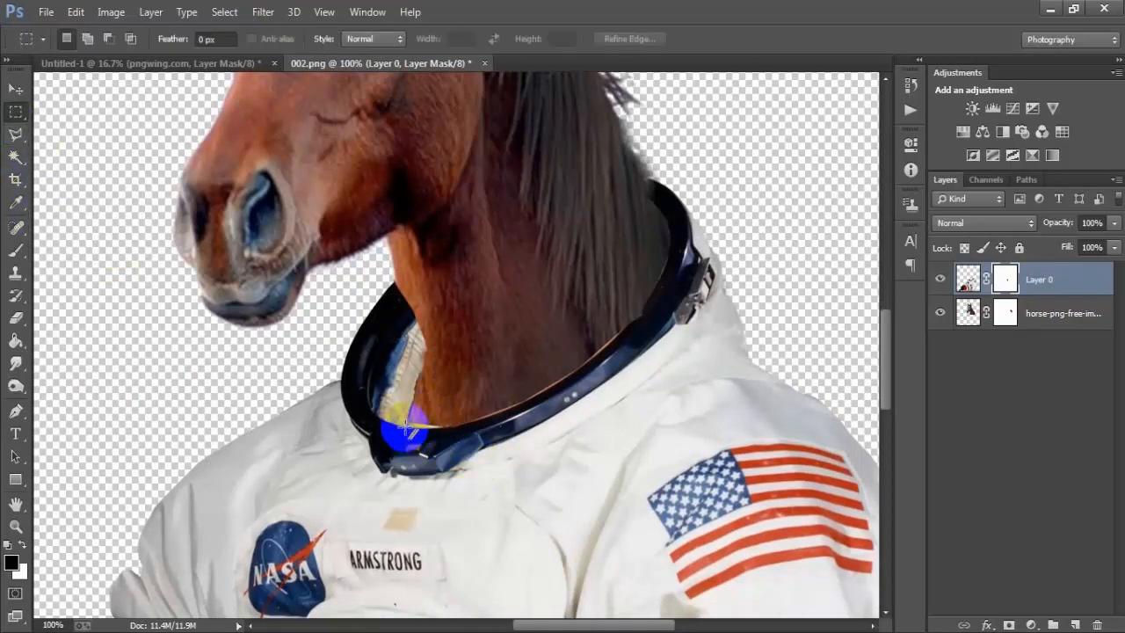
click(15, 133)
click(414, 433)
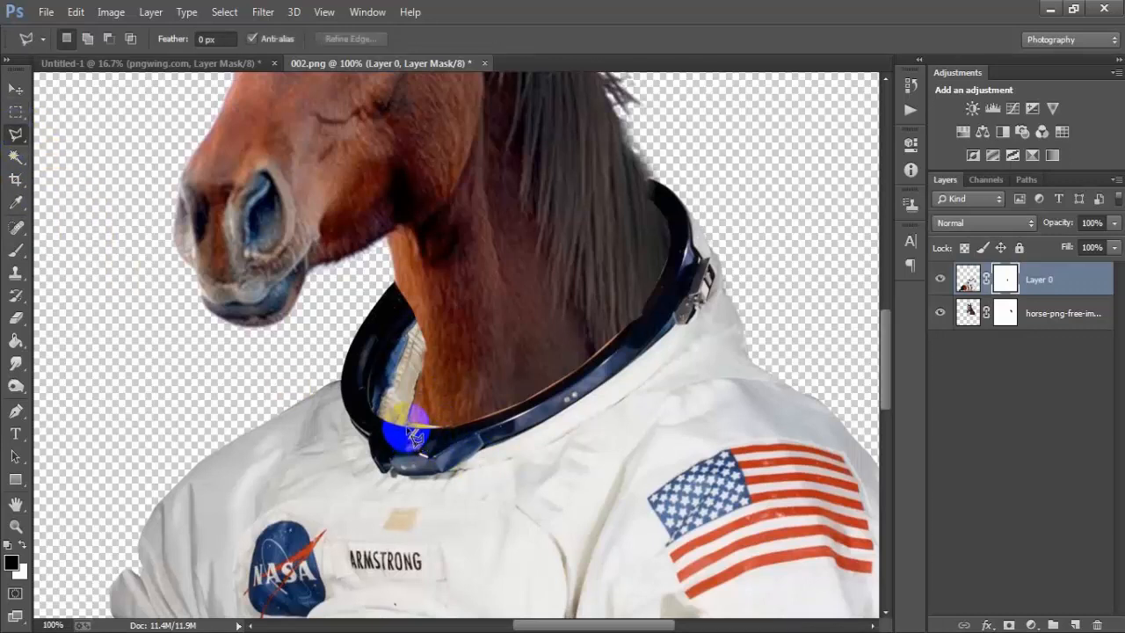
click(441, 429)
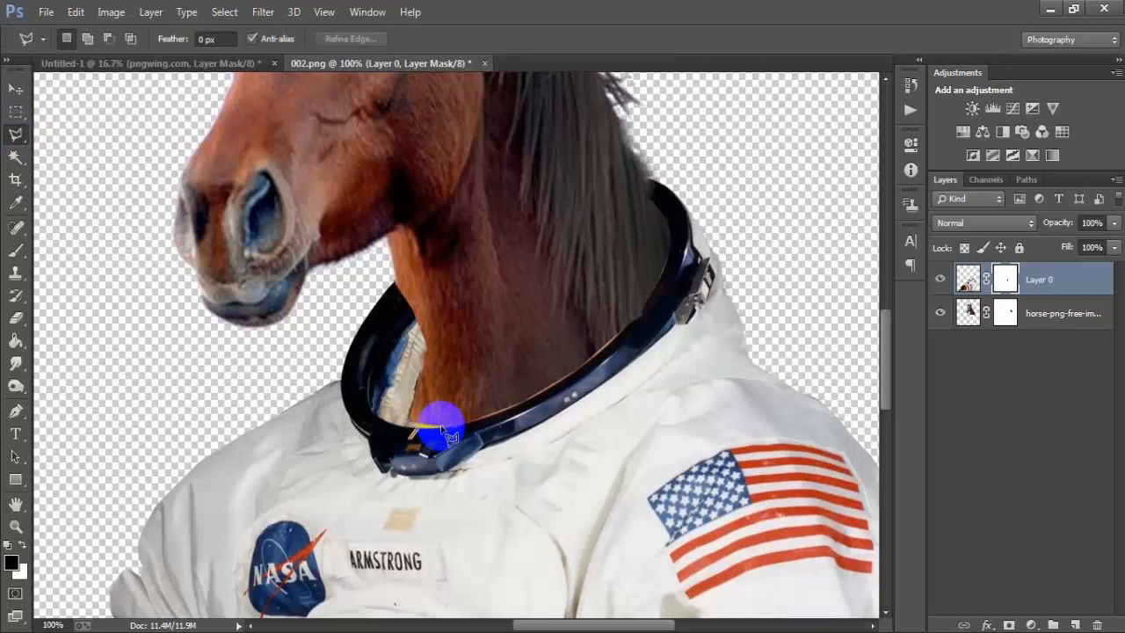
click(427, 432)
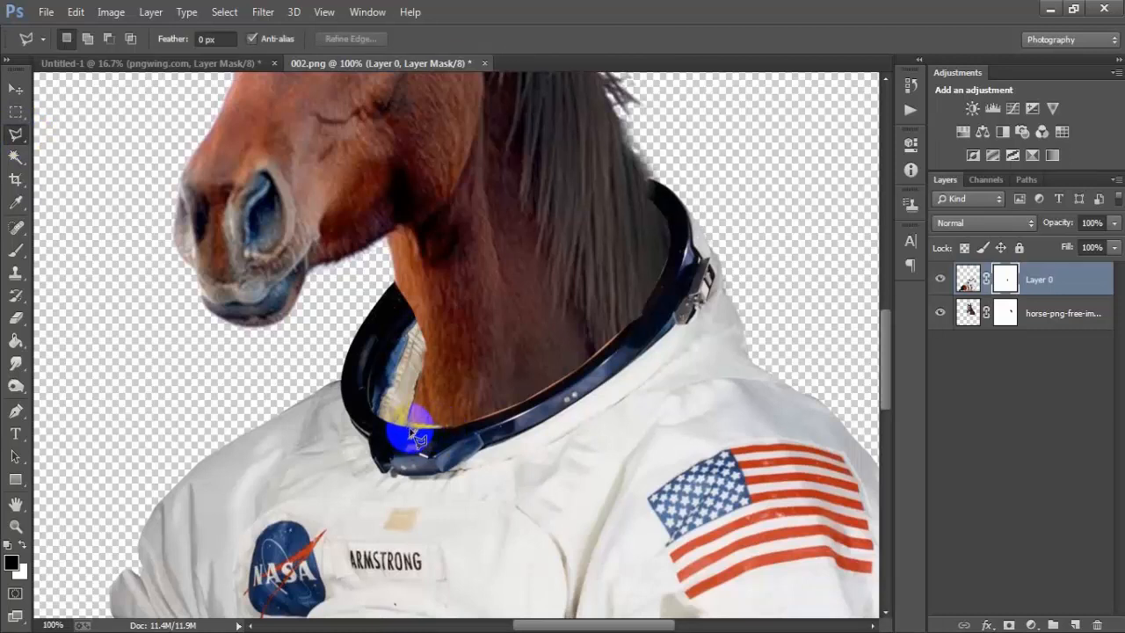
Paint black on the astronaut layer's mask over the strip at the collar rim, reducing the Brush to 7 px
click(16, 250)
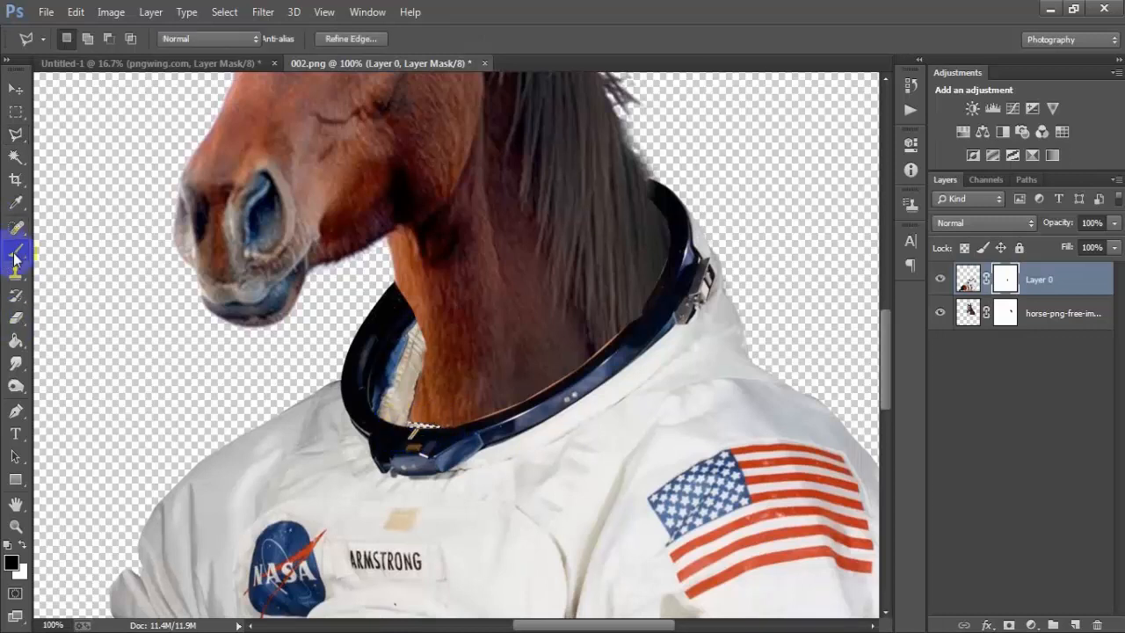
click(400, 417)
mouse_move(410, 427)
mouse_down()
mouse_move(449, 419)
mouse_move(399, 414)
mouse_move(478, 409)
mouse_move(406, 426)
mouse_up()
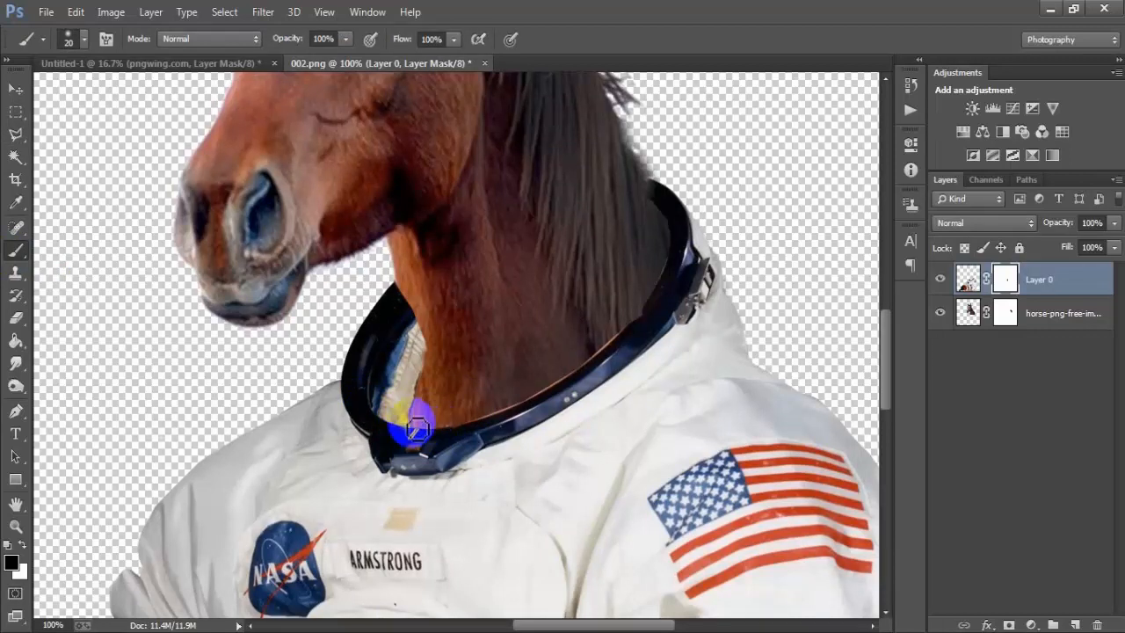
mouse_move(413, 429)
mouse_down()
mouse_move(495, 407)
mouse_move(562, 444)
mouse_up()
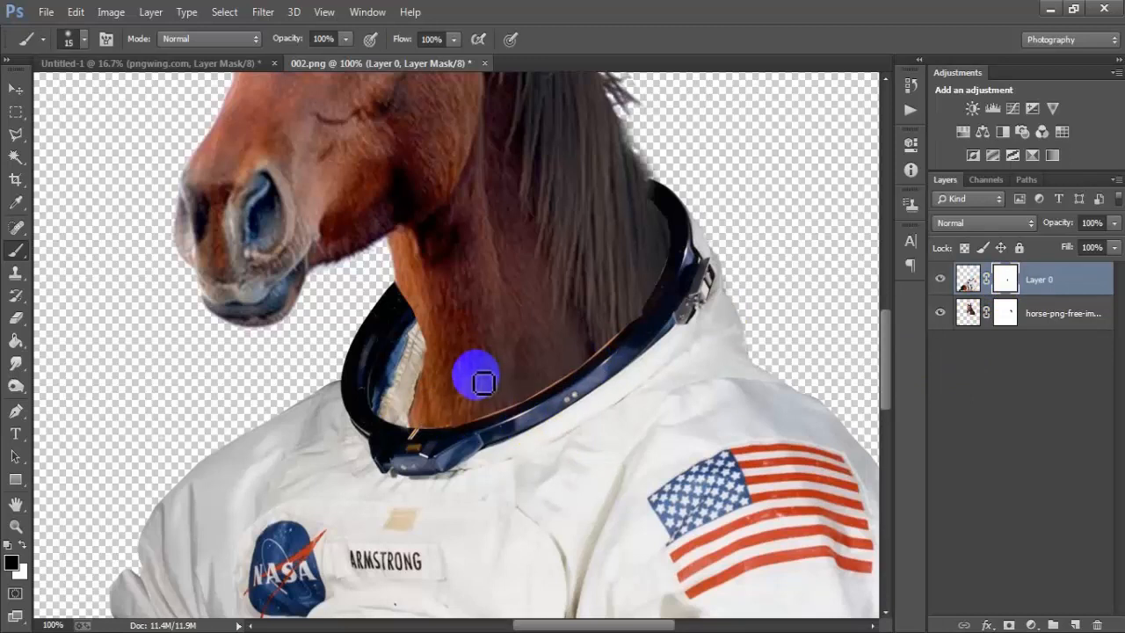
mouse_move(486, 384)
mouse_down()
mouse_move(460, 430)
mouse_move(417, 433)
mouse_up()
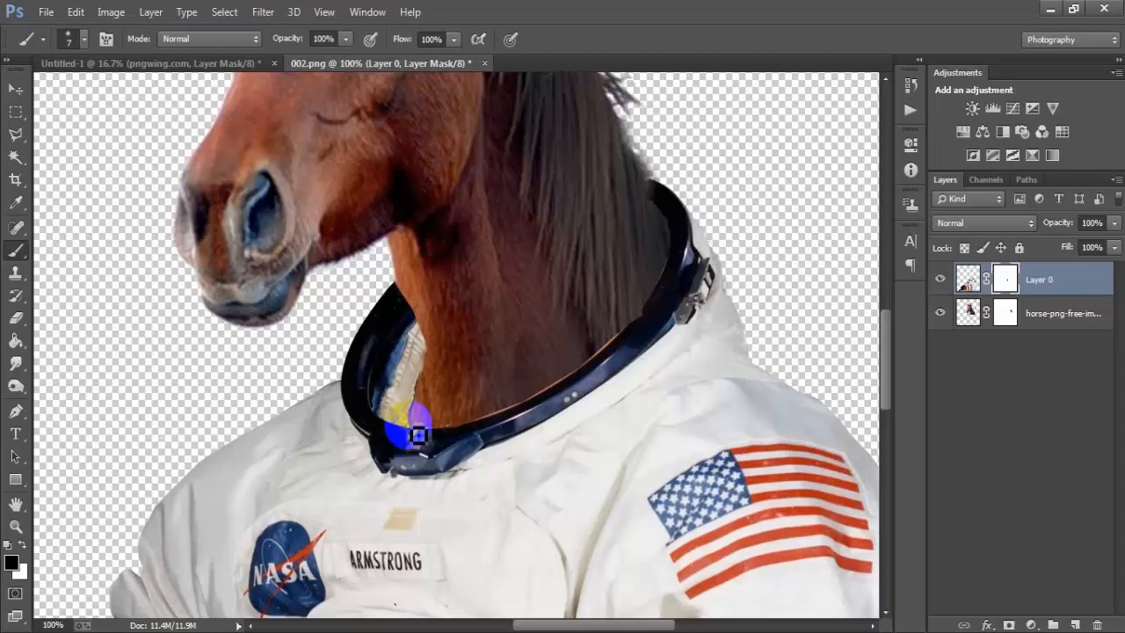
mouse_move(418, 434)
mouse_down()
mouse_move(469, 442)
mouse_move(475, 424)
mouse_move(577, 378)
mouse_move(528, 376)
mouse_move(428, 302)
mouse_up()
Compare the whole figure with the horse layer hidden and shown, and add a new layer above the horse layer
key(ctrl+minus)
key(ctrl+minus)
key(ctrl+minus)
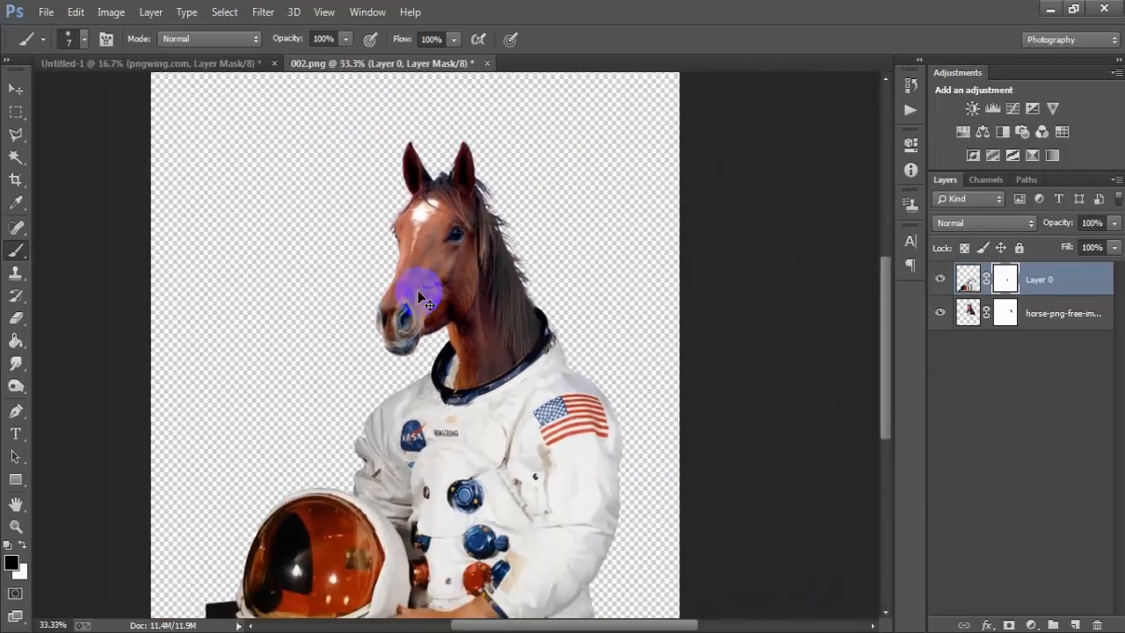
key(ctrl+minus)
key(v)
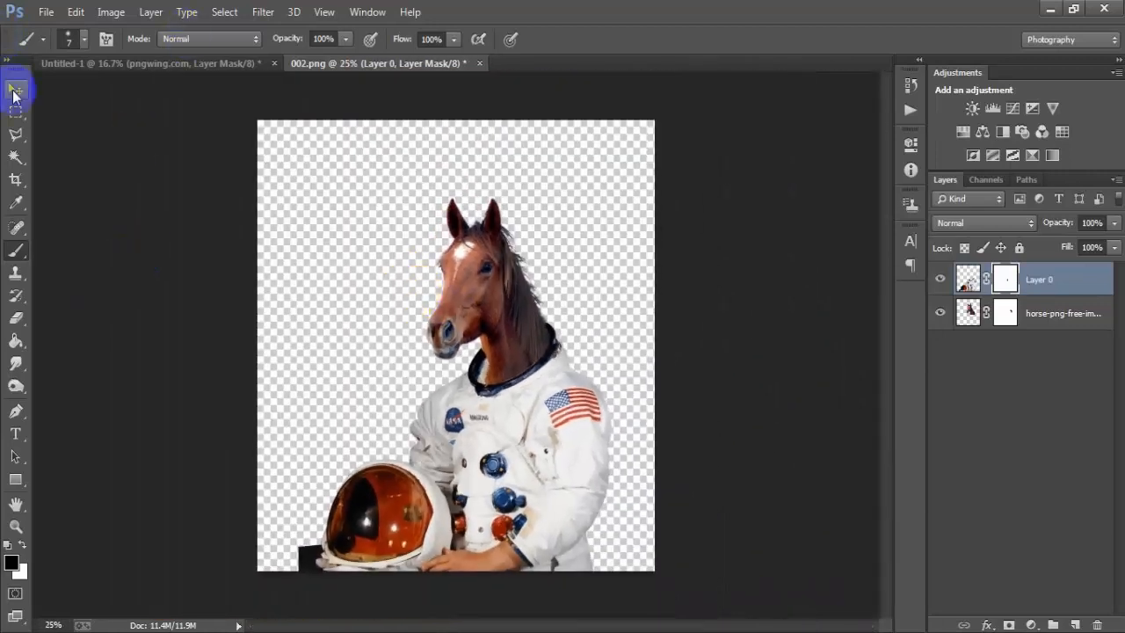
click(1039, 323)
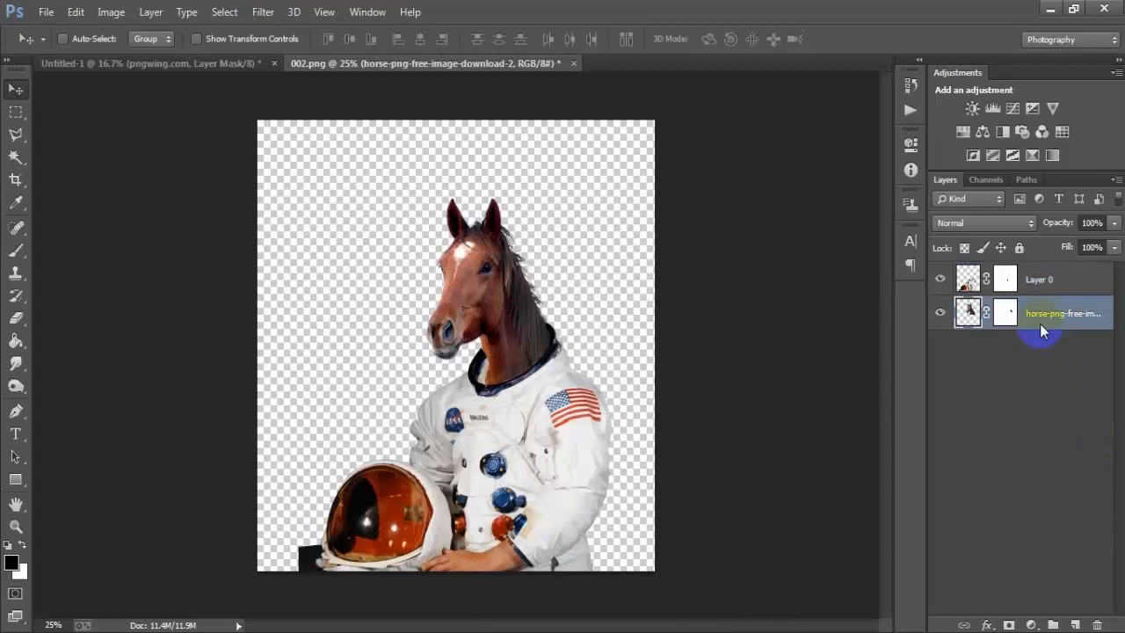
click(941, 313)
click(940, 313)
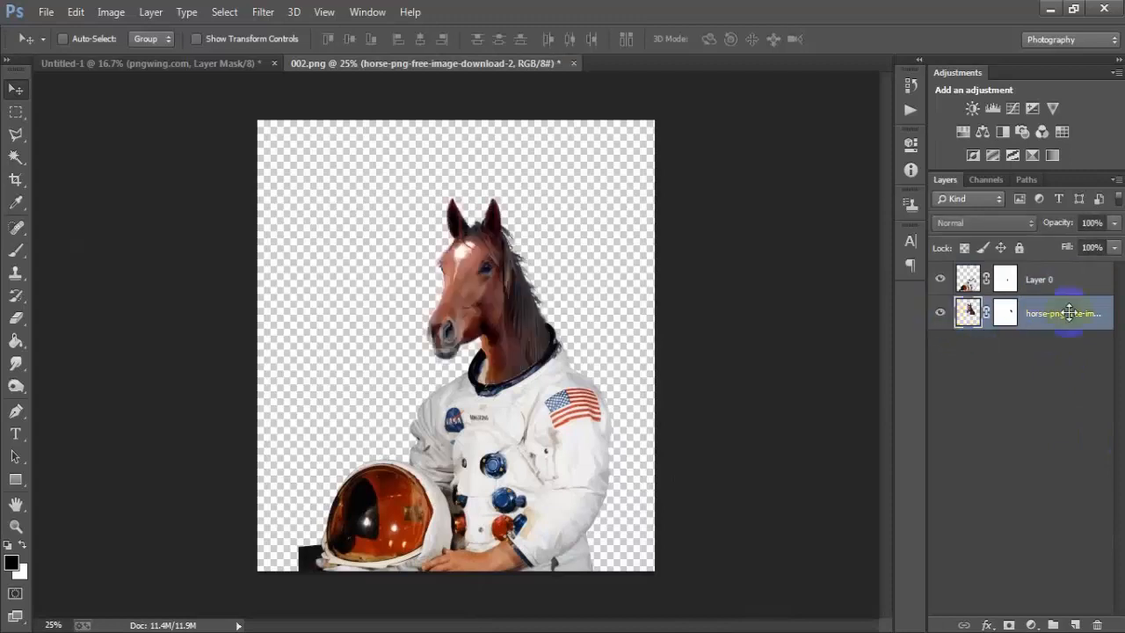
click(1074, 625)
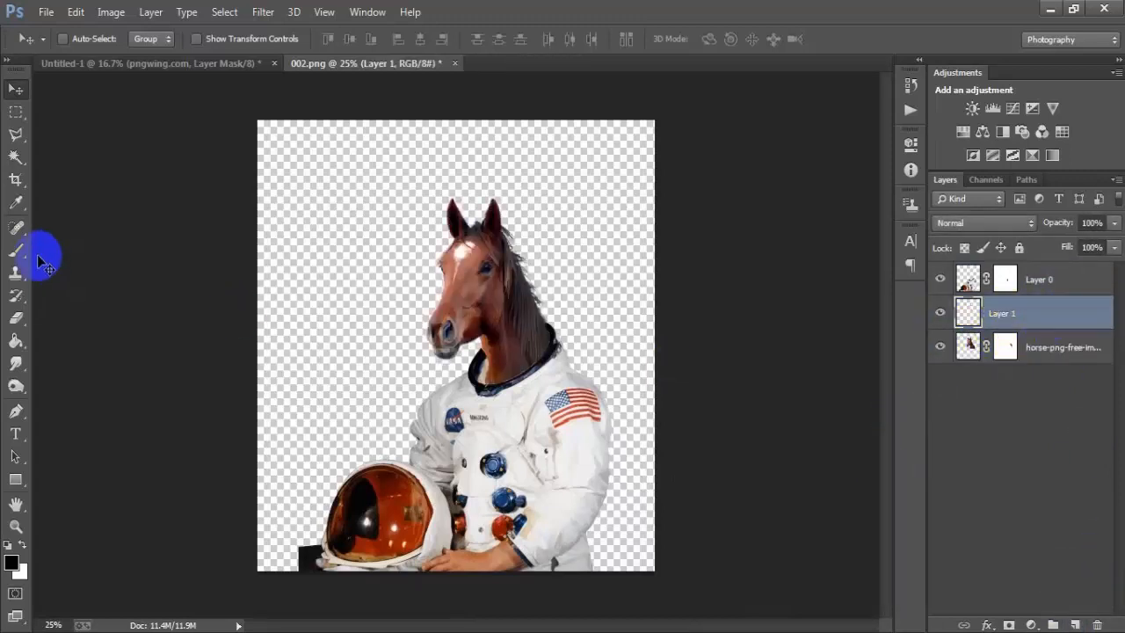
Set up a soft round Brush with a 96 px size and 0% hardness for the neck shadow
drag(38, 255, 63, 250)
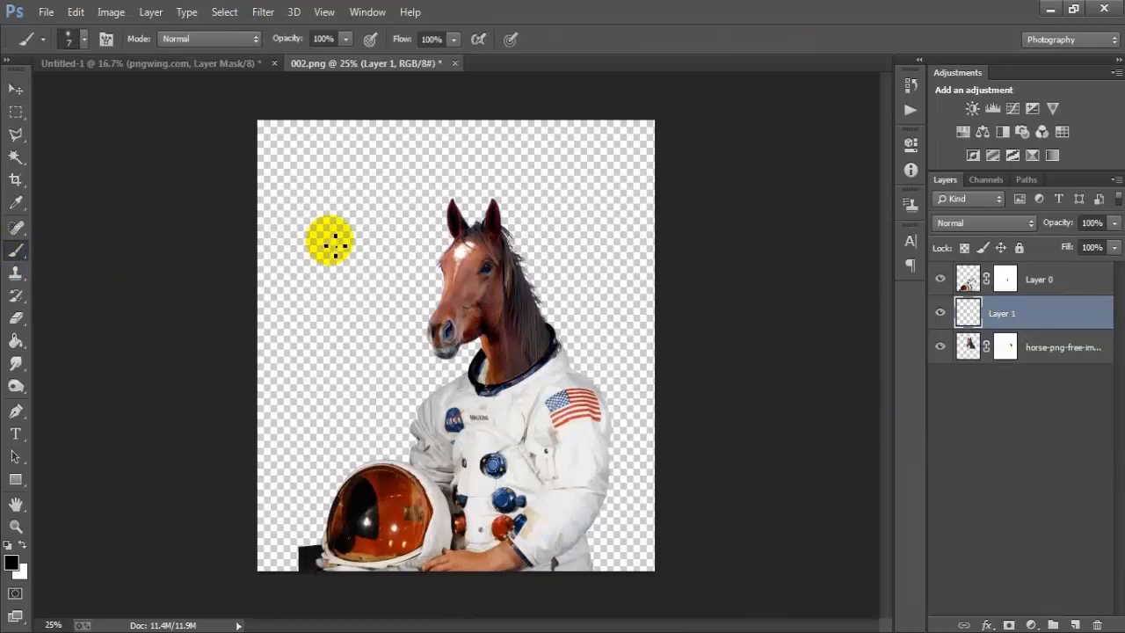
right_click(331, 239)
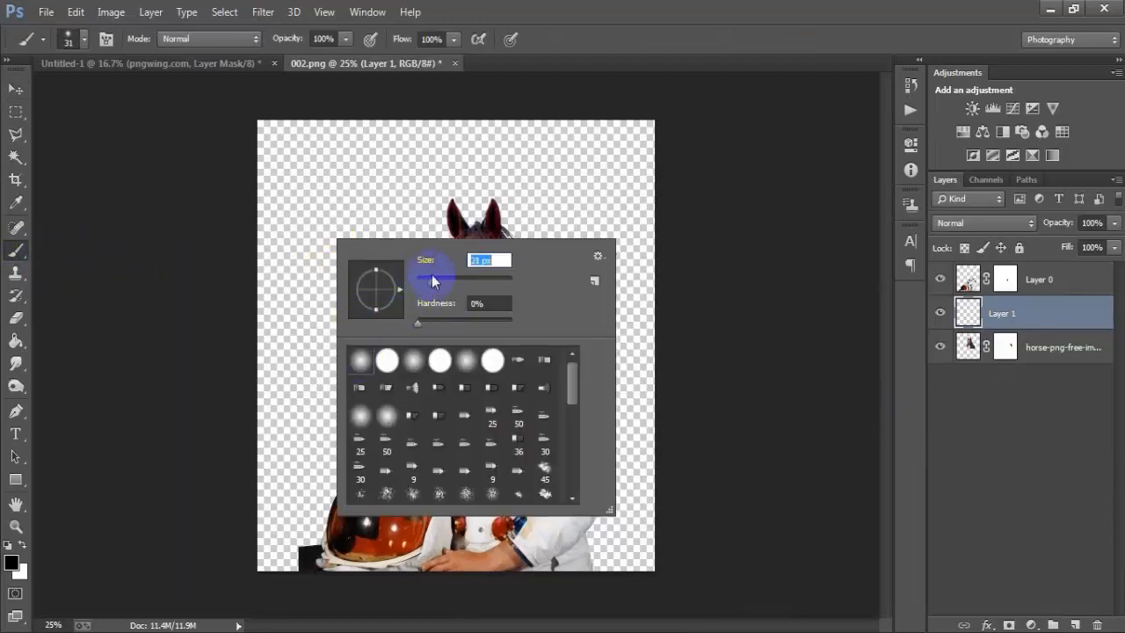
drag(462, 285, 465, 286)
click(612, 45)
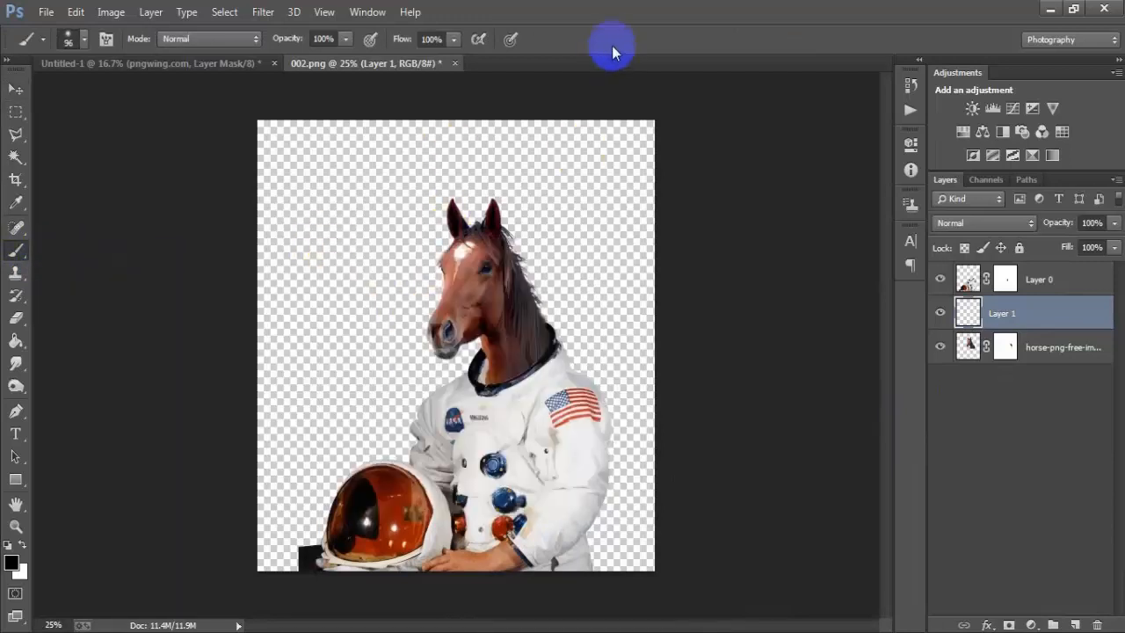
Paint a soft black shadow on the new layer where the neck meets the collar, and set the layer's opacity to 35%
drag(556, 352, 489, 385)
drag(1114, 225, 1114, 260)
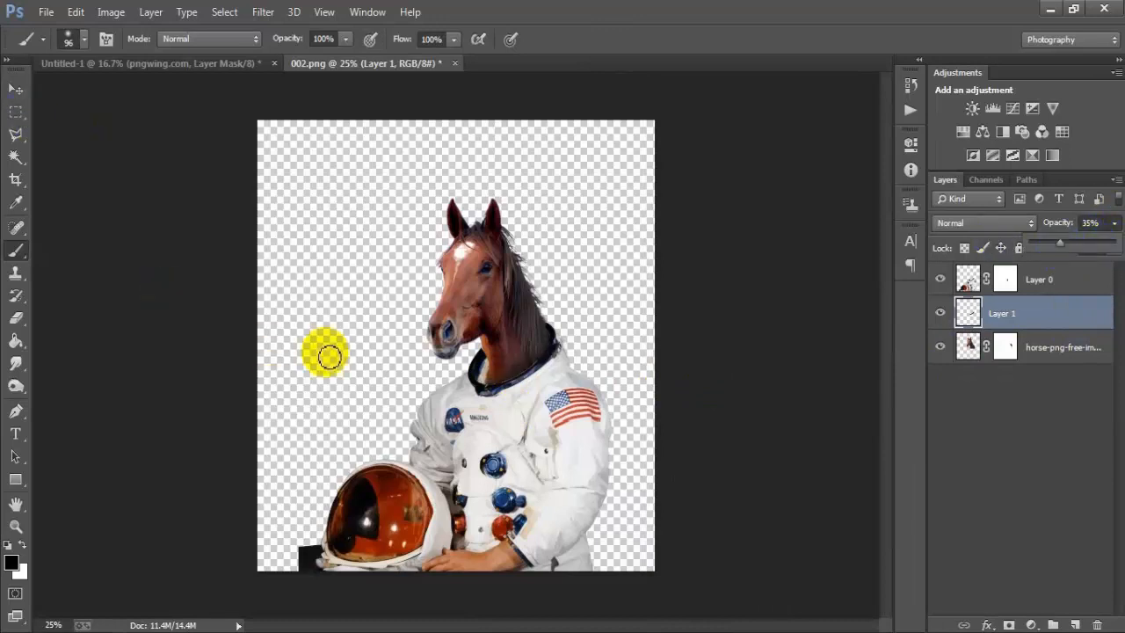
click(547, 334)
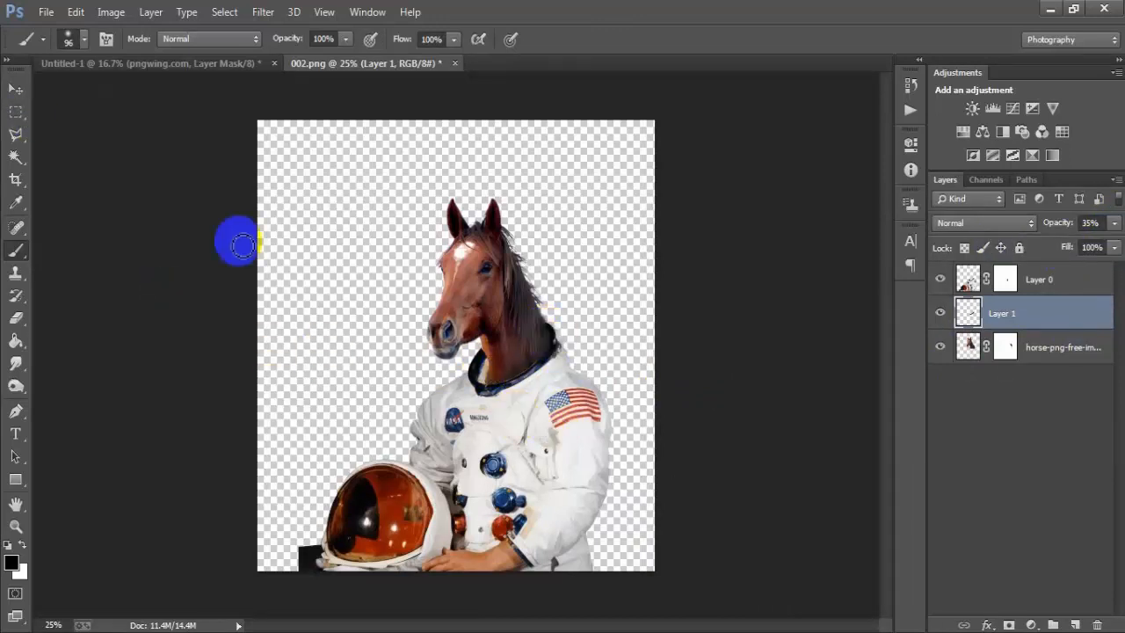
click(16, 88)
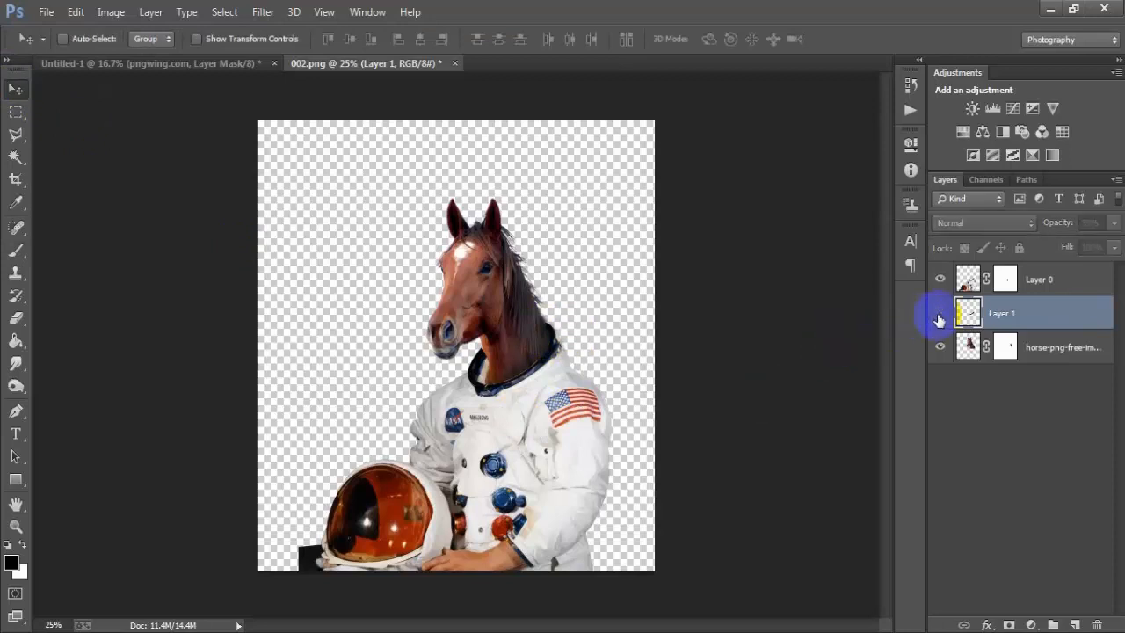
Merge the astronaut, shadow and horse layers, and move the merged figure into the Untitled-1 moon document
click(1040, 281)
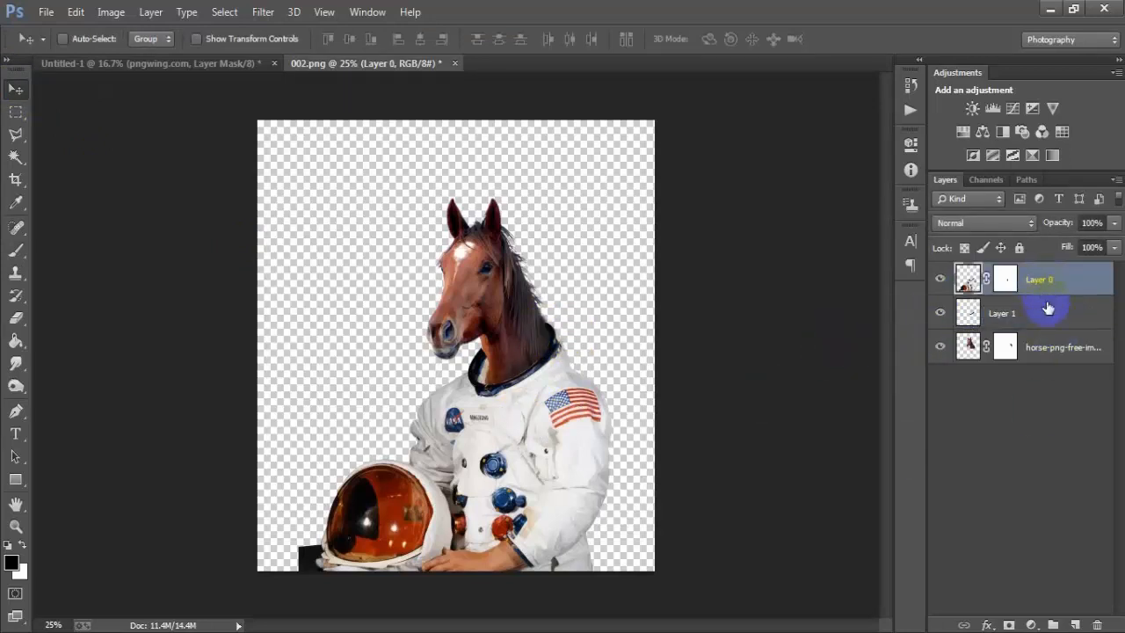
shift+click(1042, 356)
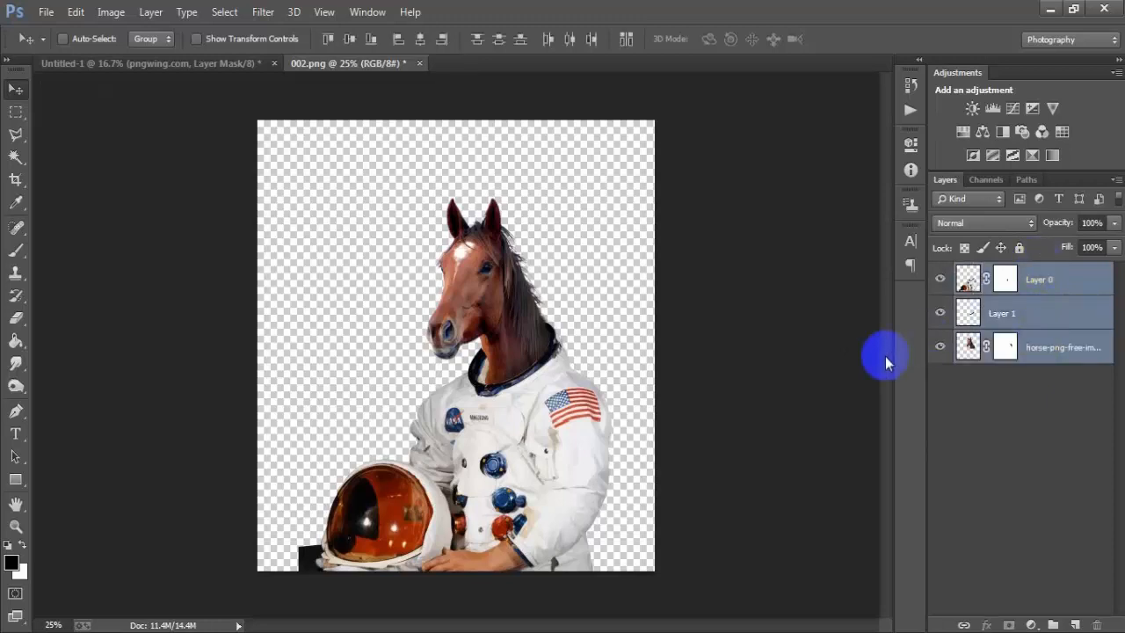
drag(572, 452, 592, 550)
key(ctrl+e)
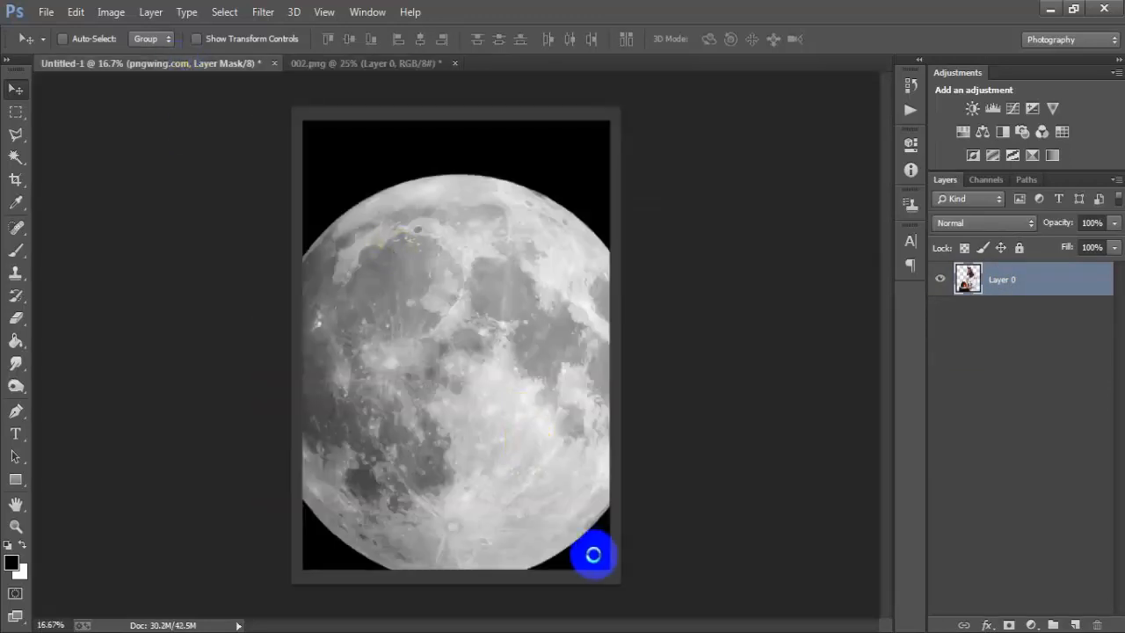
Enlarge the horse-headed astronaut proportionally to about 149% so it spans the black rectangle's width
key(ctrl+t)
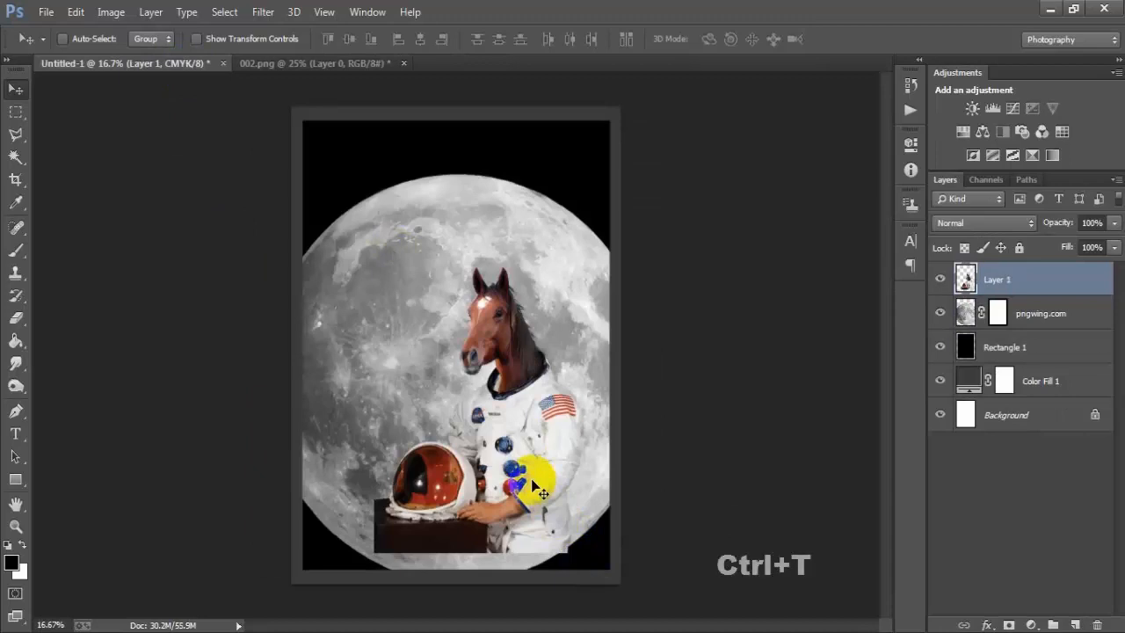
drag(582, 551, 532, 522)
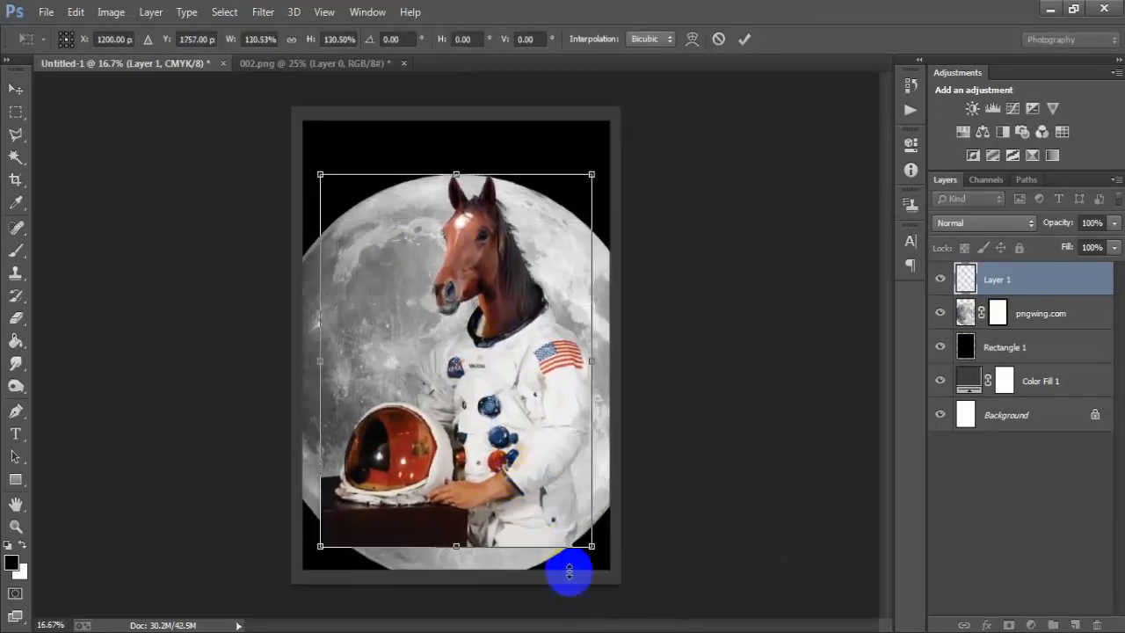
drag(597, 552, 610, 574)
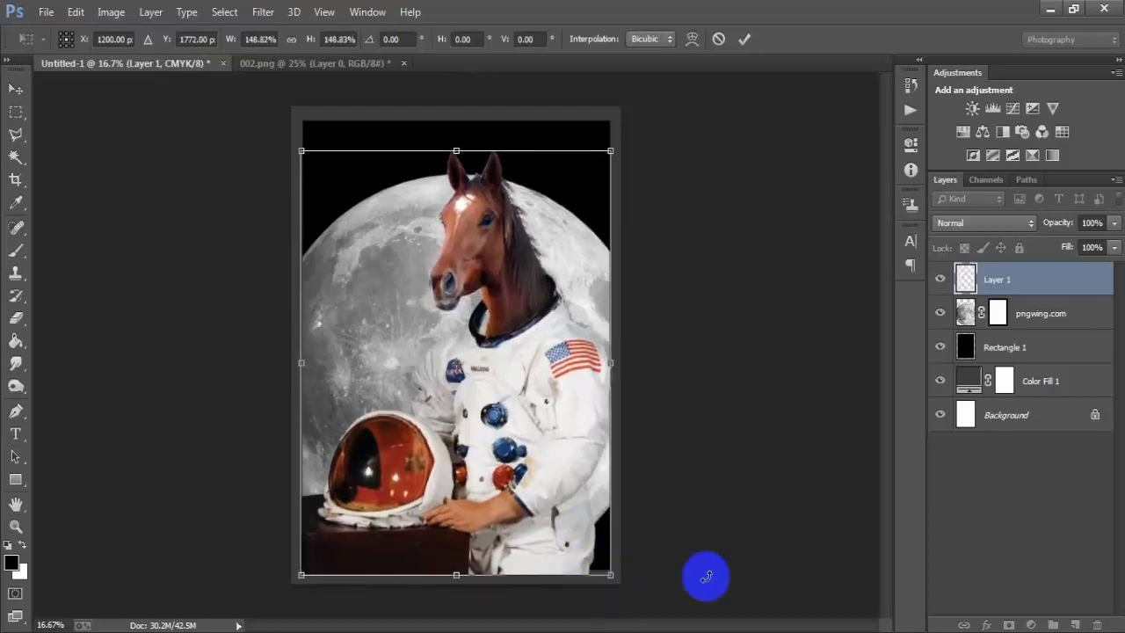
Nudge the enlarged astronaut down and slightly left until its base extends past the rectangle's lower edge, and apply the transform
key(Down)
key(Down)
key(Down)
key(Down)
key(Down)
key(Down)
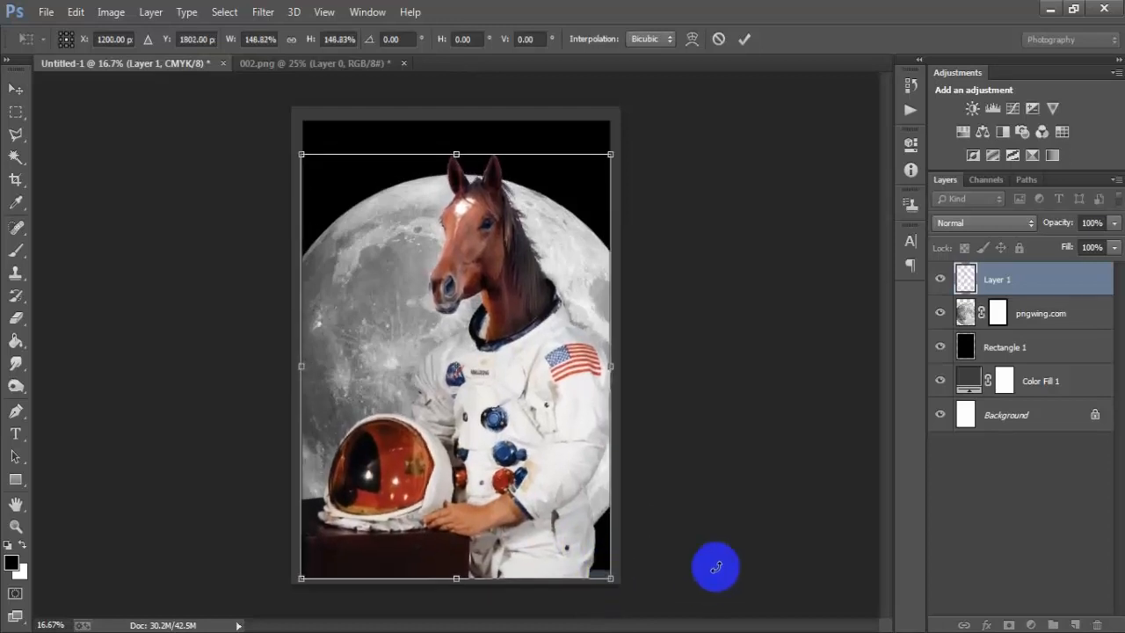
key(Left)
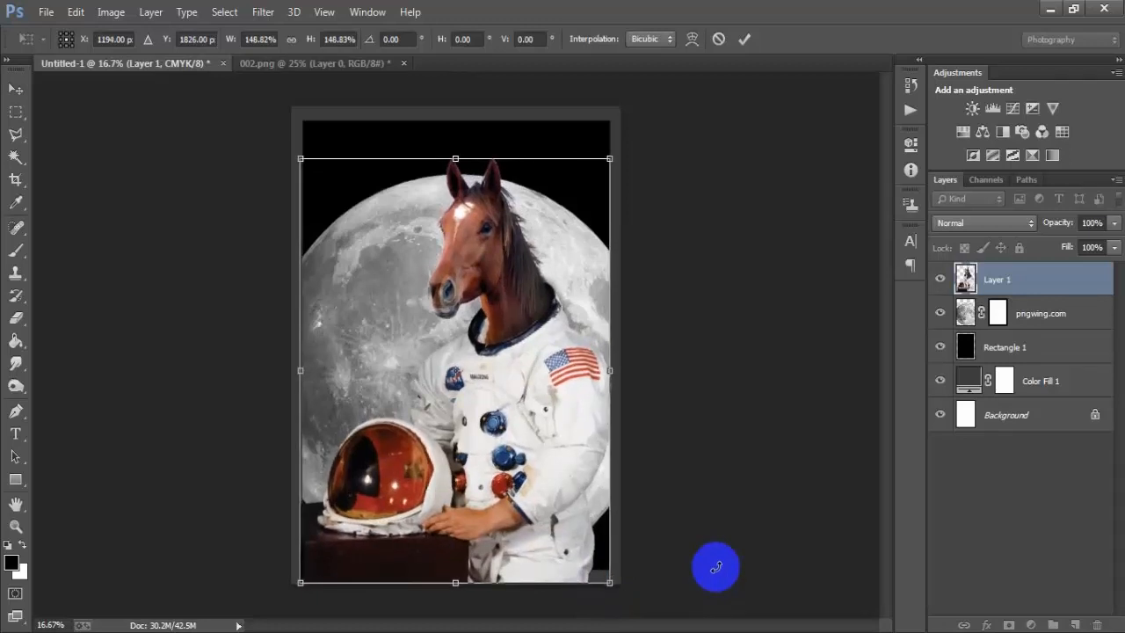
click(744, 39)
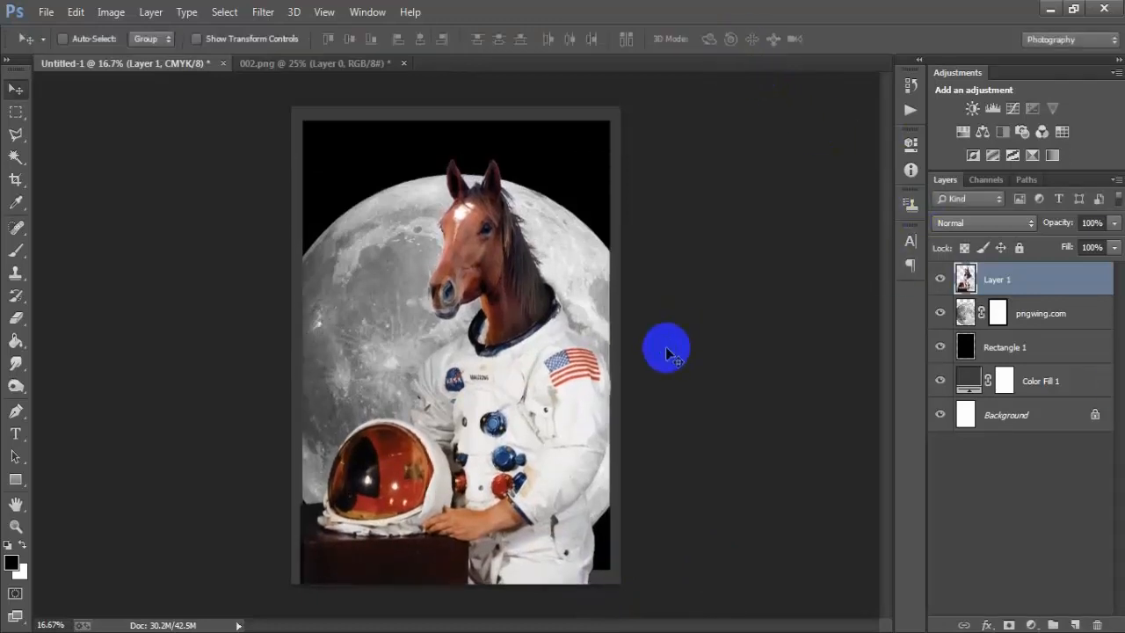
key(Left)
key(Left)
key(Left)
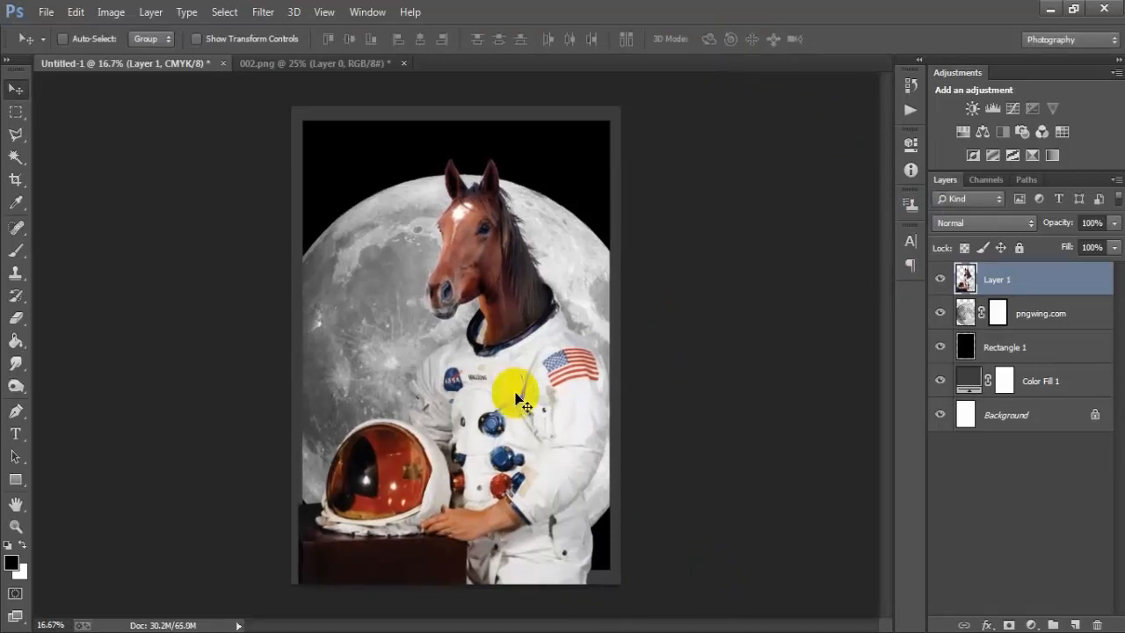
Load the outline of Rectangle 1 as a selection and use it to mask the astronaut on Layer 1
click(1044, 353)
click(940, 347)
click(941, 348)
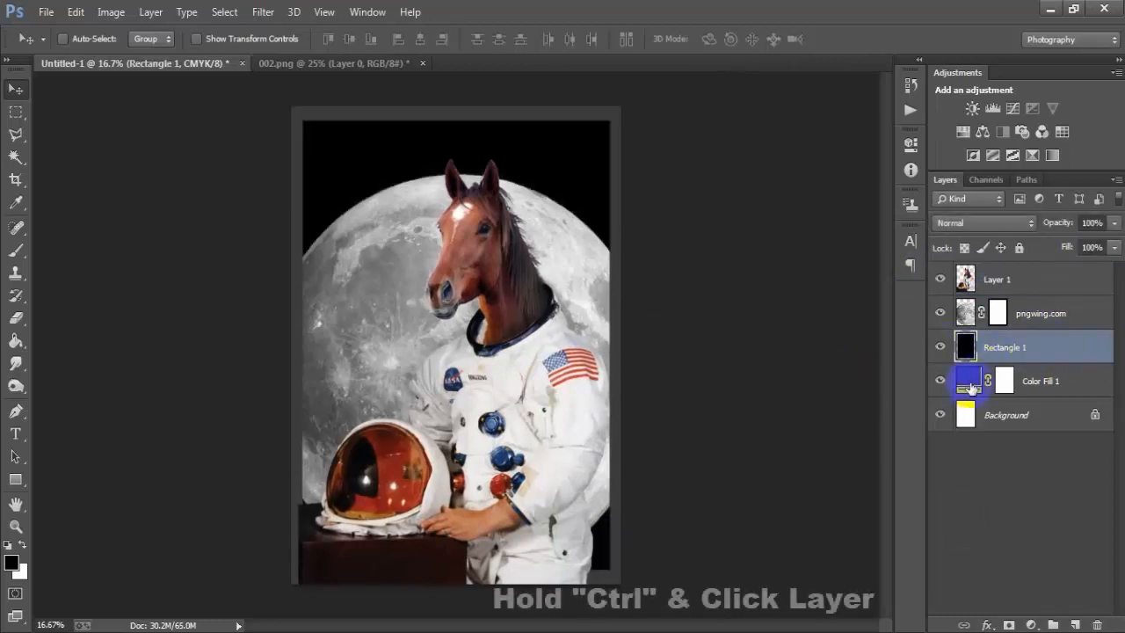
ctrl+click(964, 347)
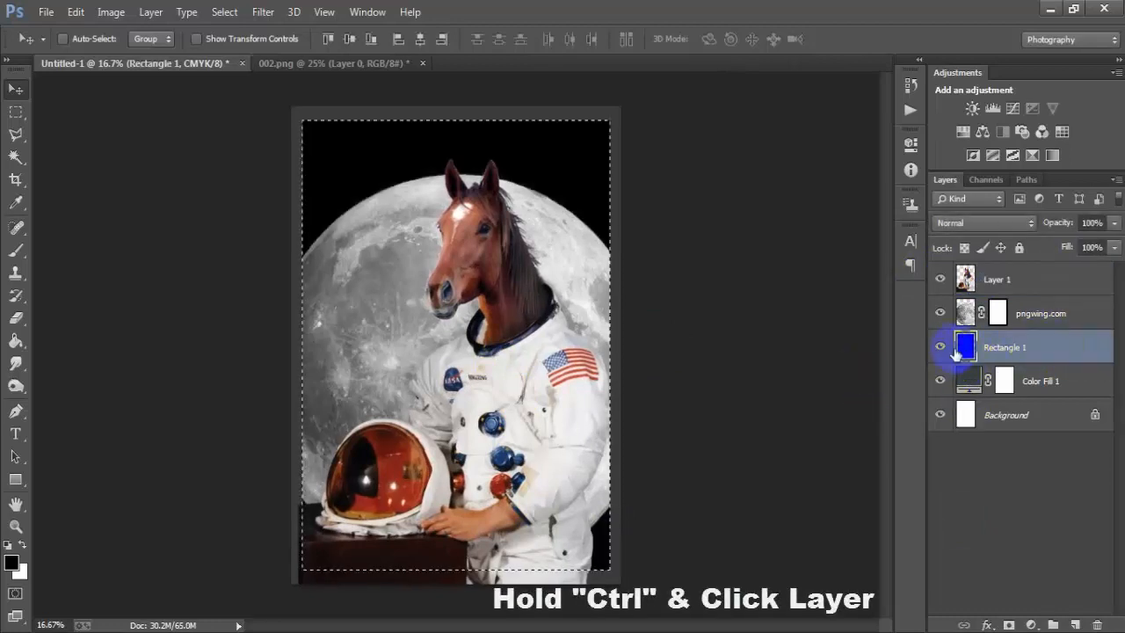
click(1041, 280)
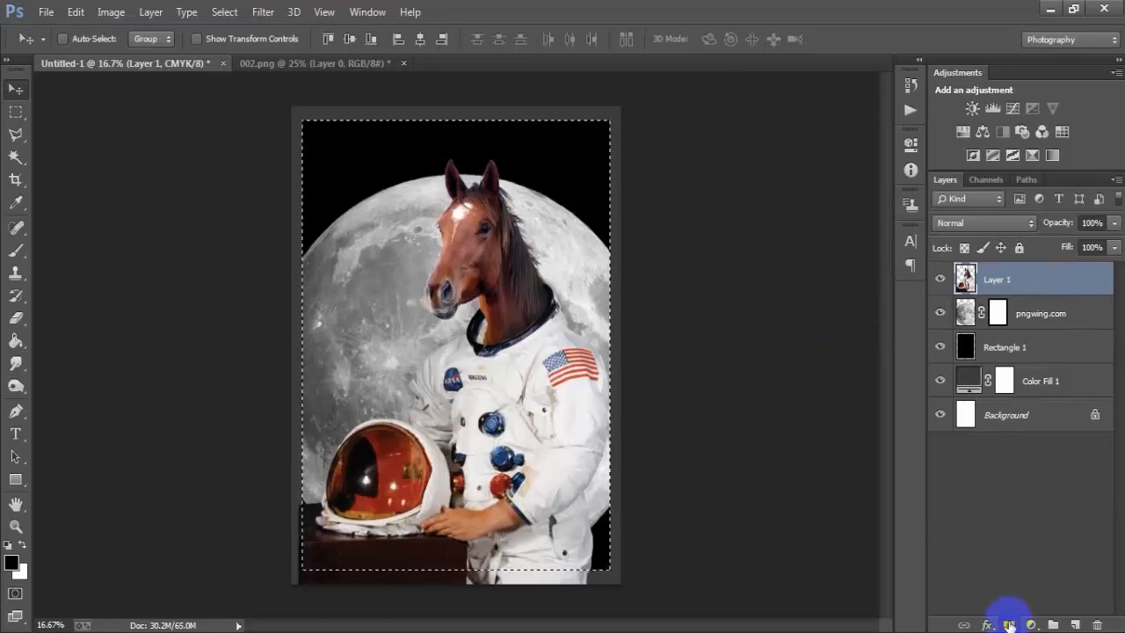
click(1009, 624)
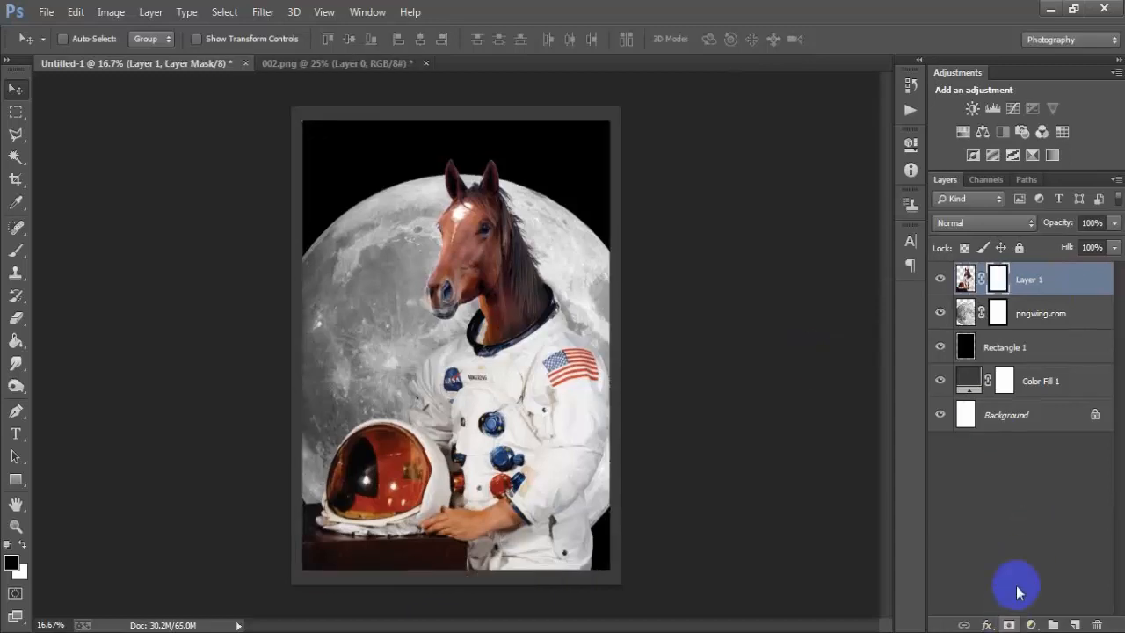
Place the klipartz.com image as a linked file directly above the Rectangle 1 layer
click(1055, 346)
click(44, 12)
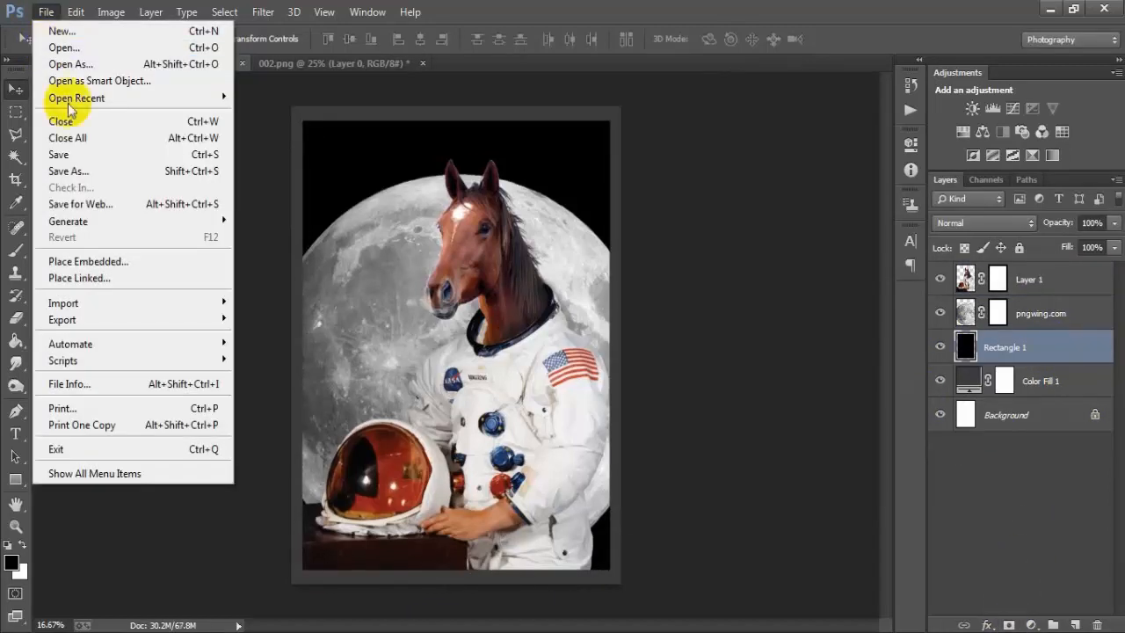
click(115, 280)
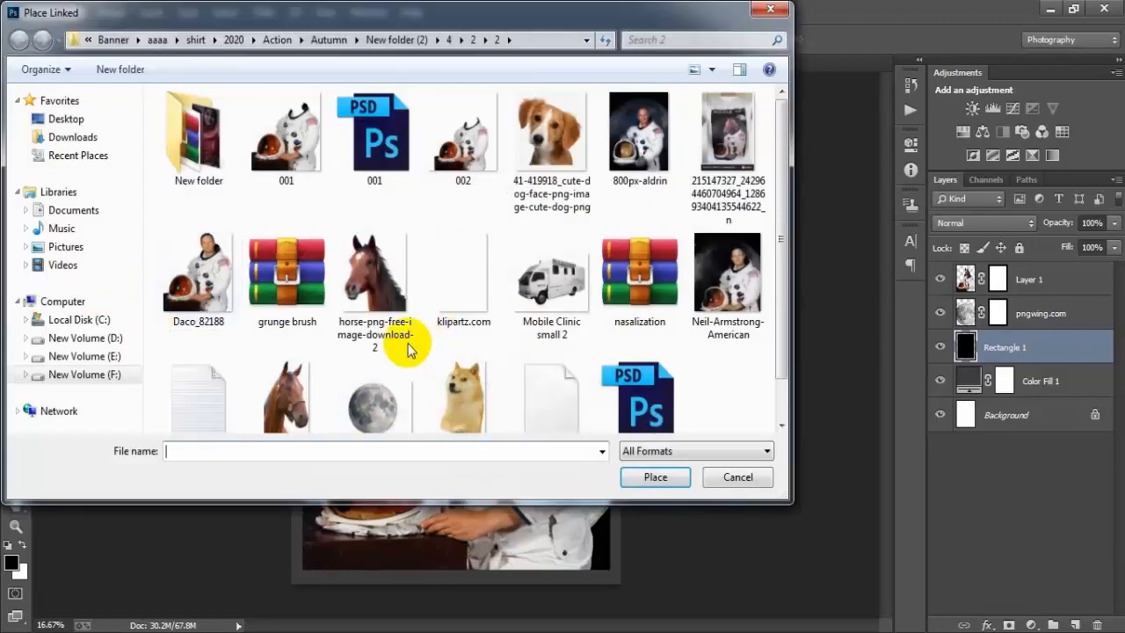
click(528, 425)
click(457, 259)
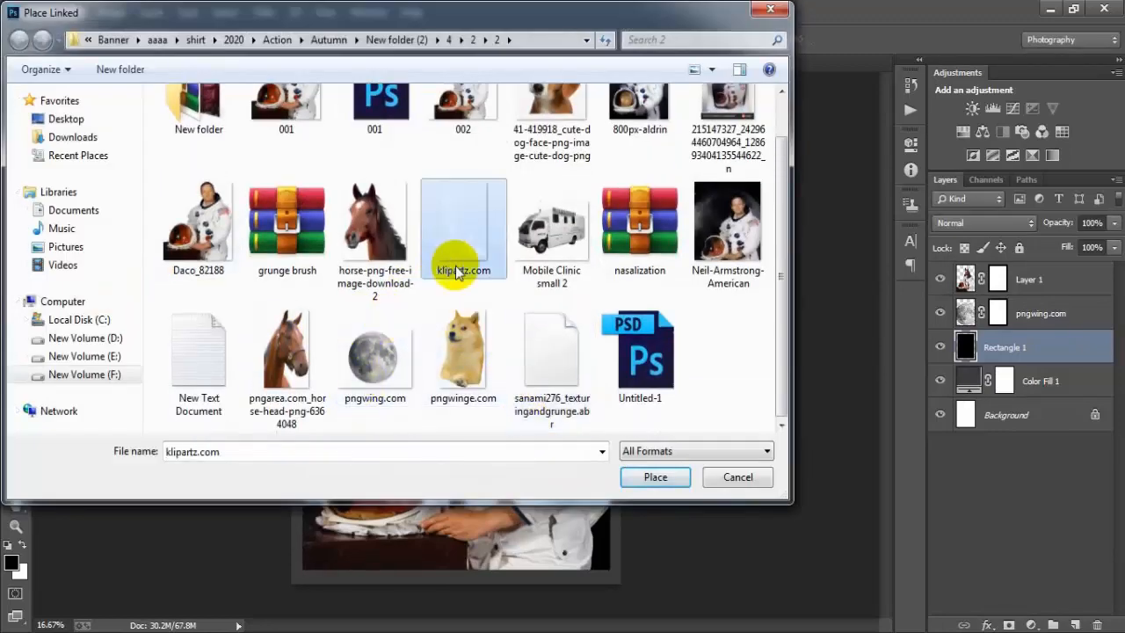
click(654, 477)
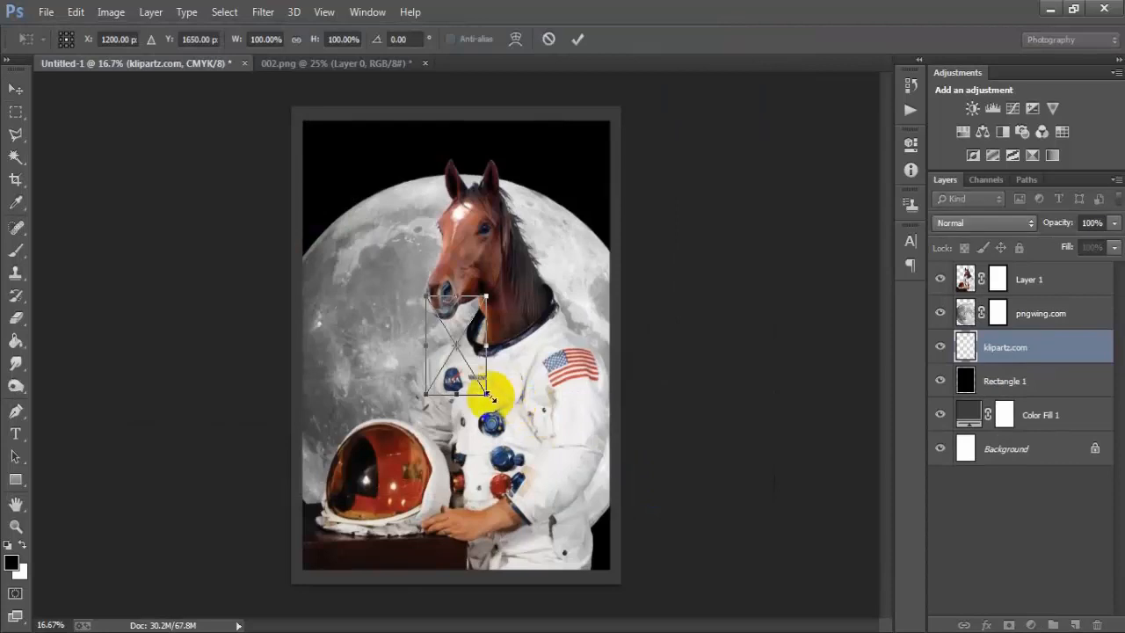
Scale the stars to about 354% beside the moon's upper-left edge, and duplicate them beside its upper-right edge
drag(488, 395, 565, 520)
drag(534, 466, 484, 425)
key(Return)
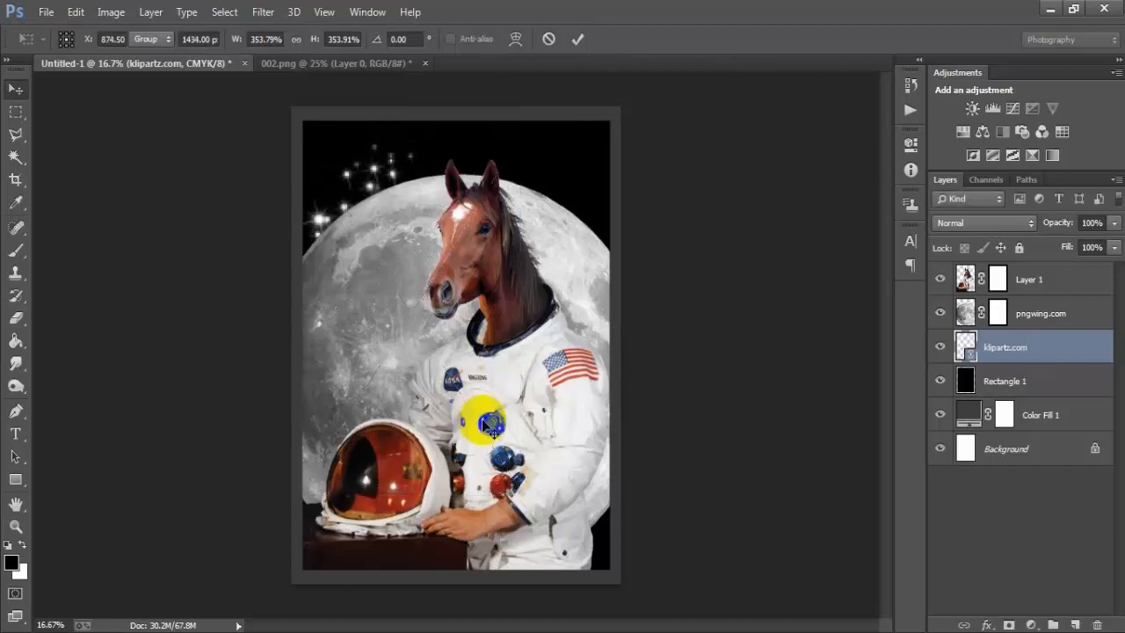
key(ctrl+j)
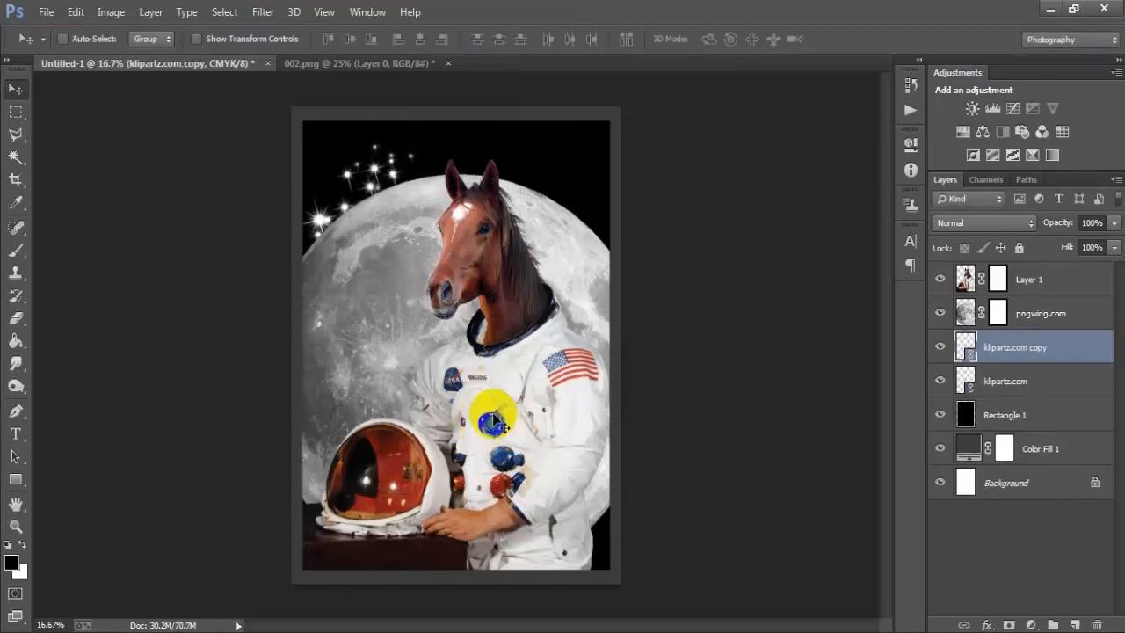
drag(390, 206, 588, 207)
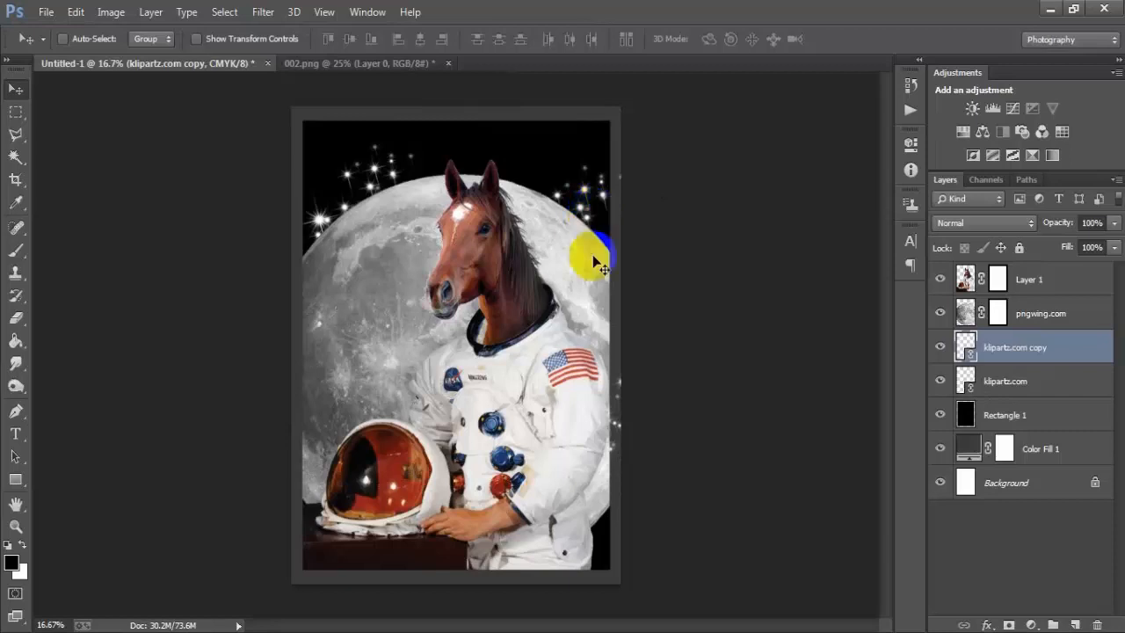
Merge the two star layers and mask the merged layer to the outline of Rectangle 1
shift+click(1043, 382)
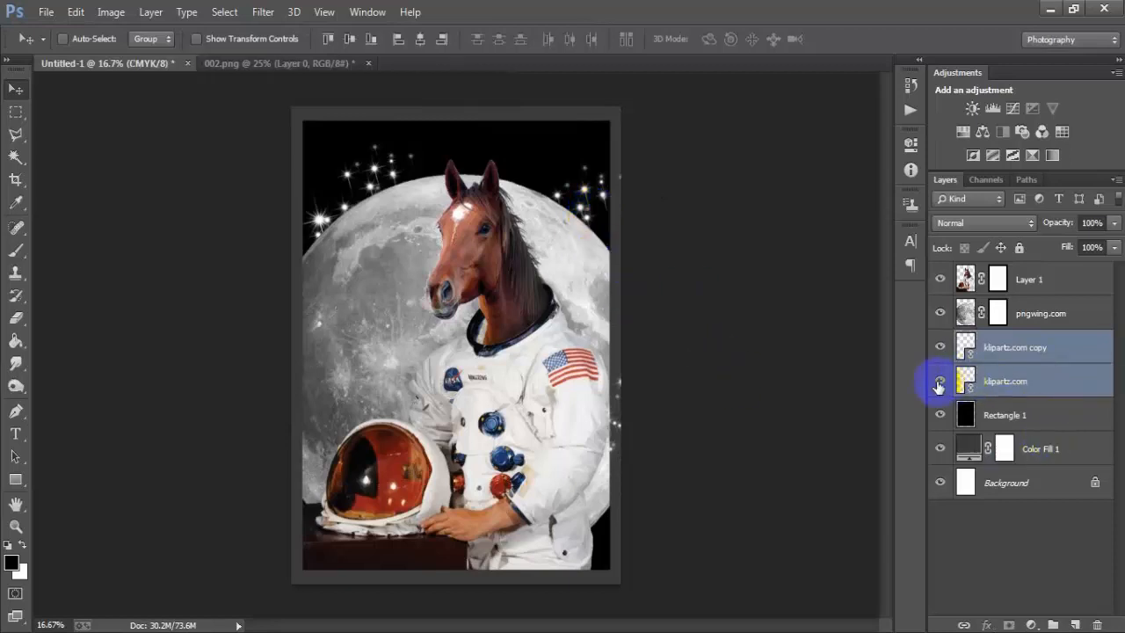
key(ctrl+e)
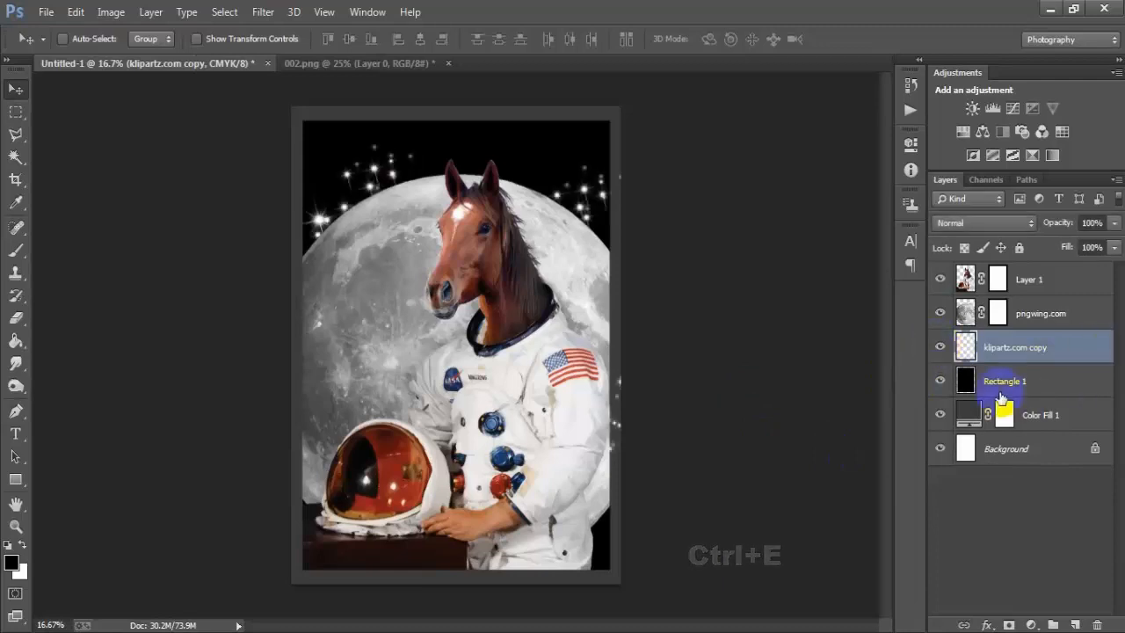
ctrl+click(966, 381)
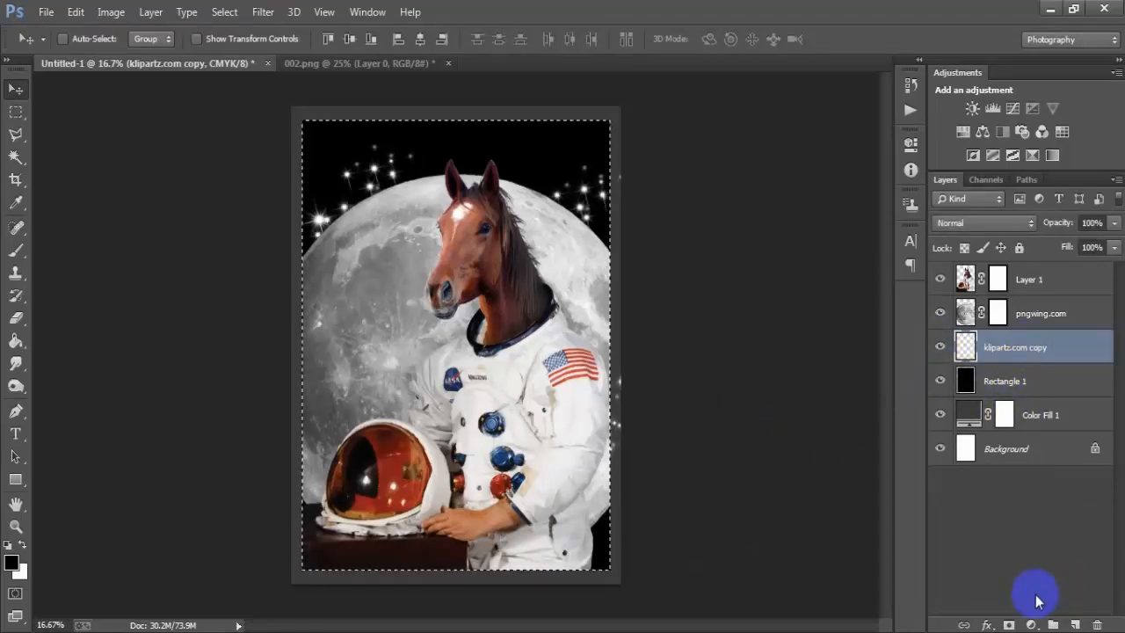
click(1009, 625)
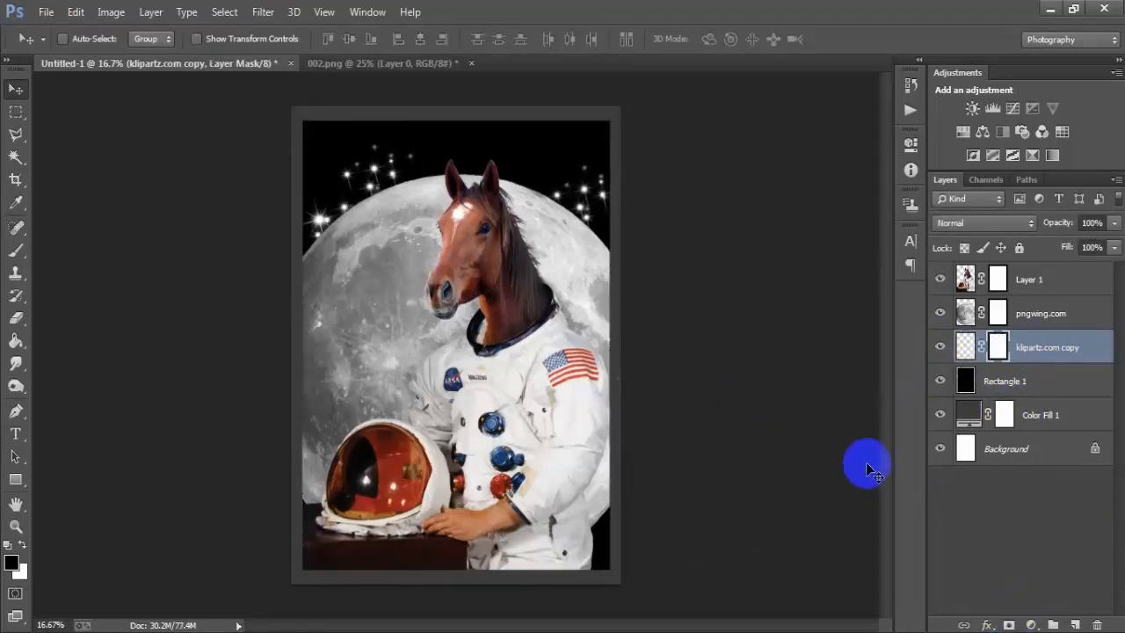
Place the Mobile Clinic small 2 image as a linked file above Layer 1
click(1067, 280)
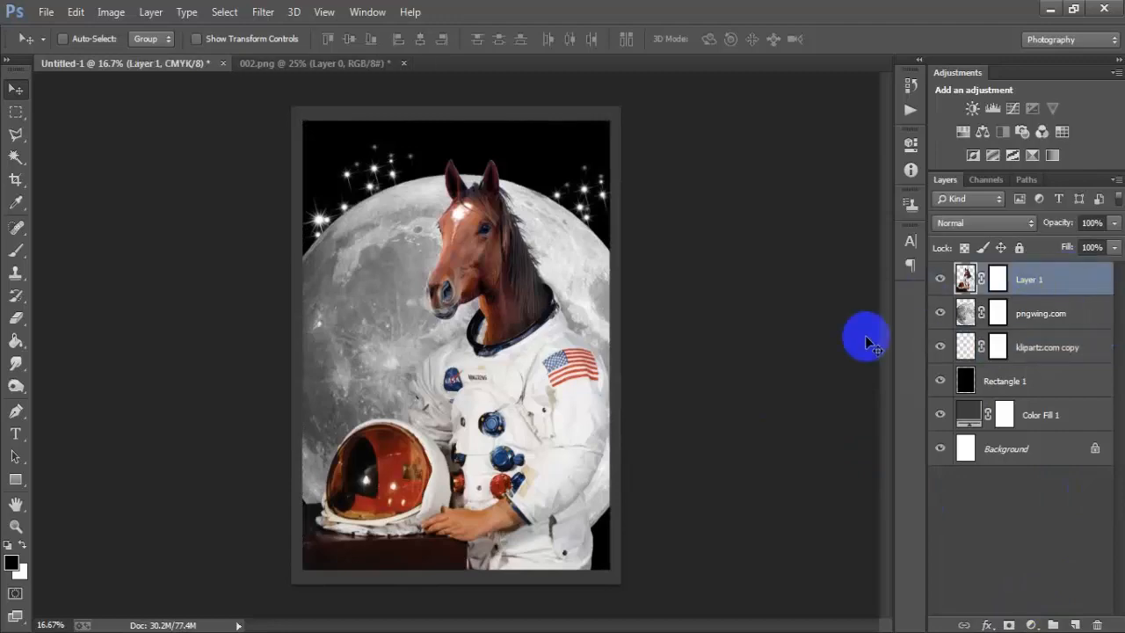
click(42, 12)
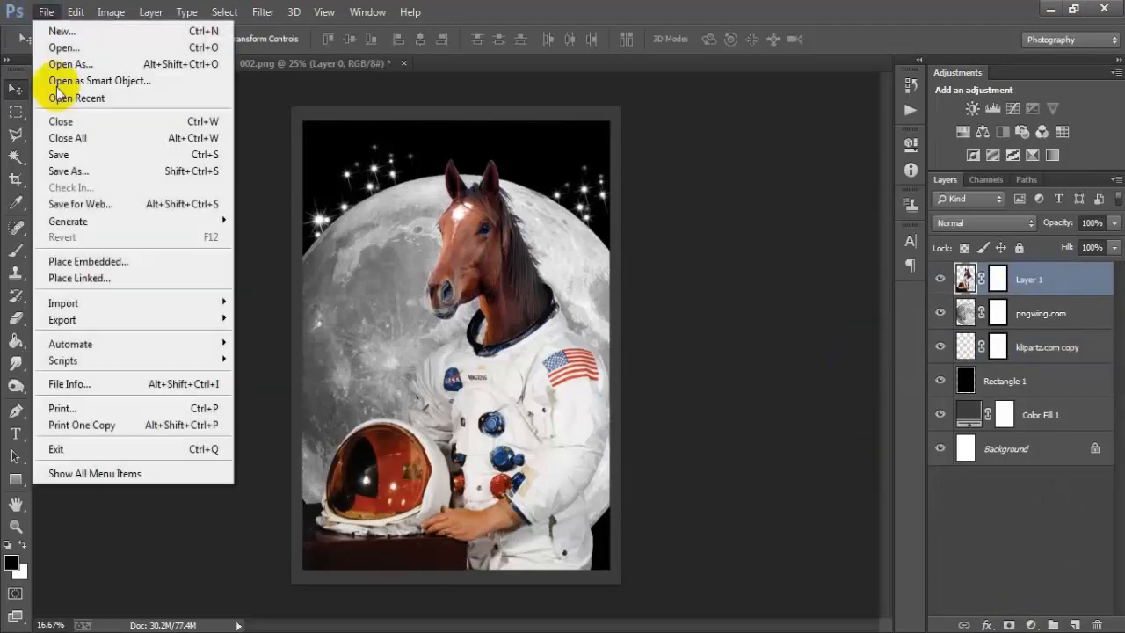
click(81, 278)
click(545, 272)
click(650, 477)
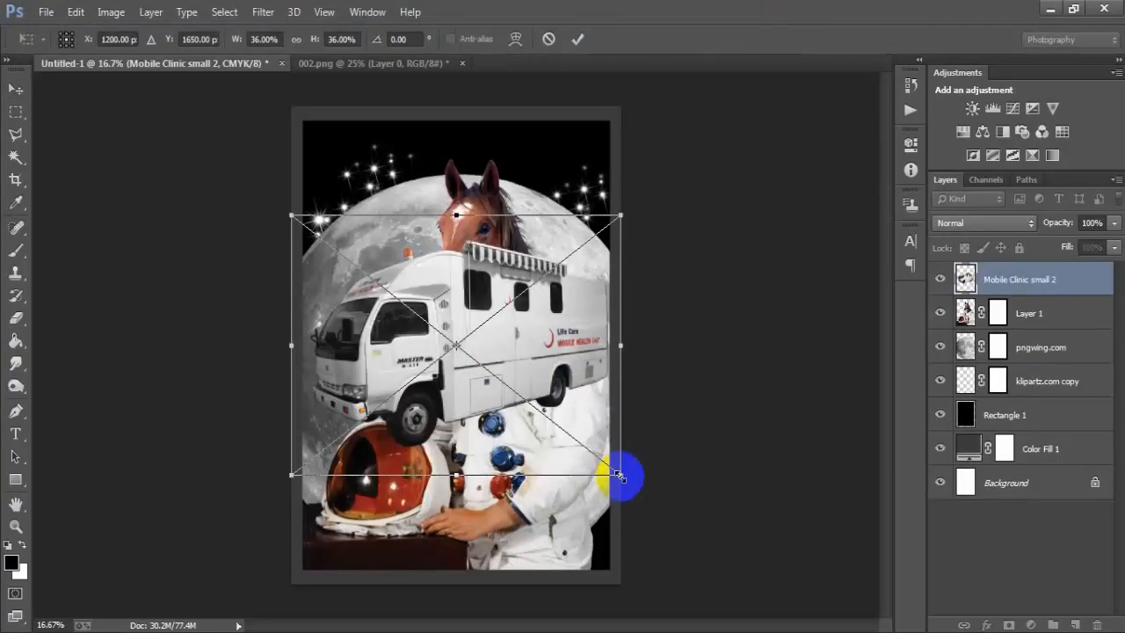
Shrink the mobile clinic van to about 7%, tilt it, and position it on the moon's upper-right edge
drag(615, 452, 484, 387)
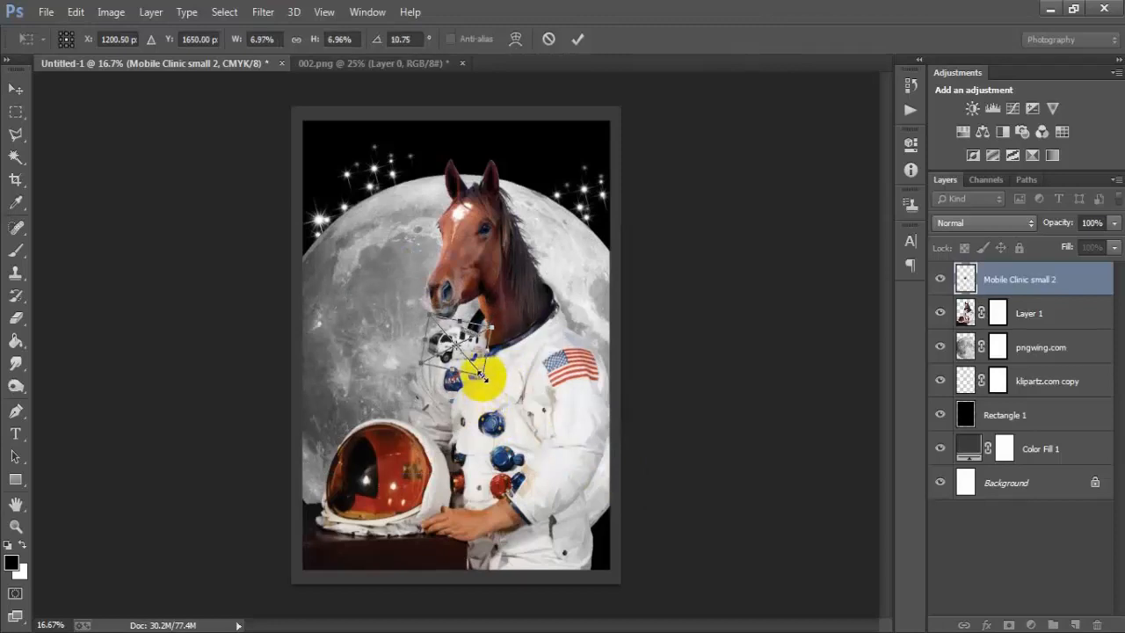
click(577, 38)
drag(475, 333, 596, 226)
key(ctrl+t)
click(577, 39)
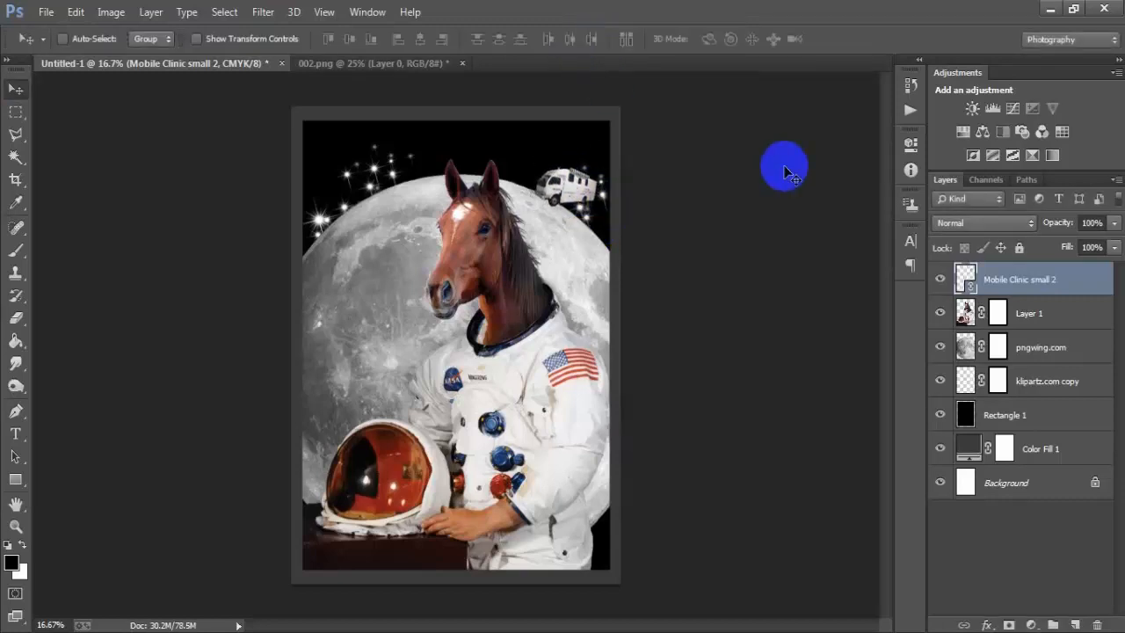
Rasterize the Mobile Clinic small 2 layer
right_click(1081, 295)
click(781, 324)
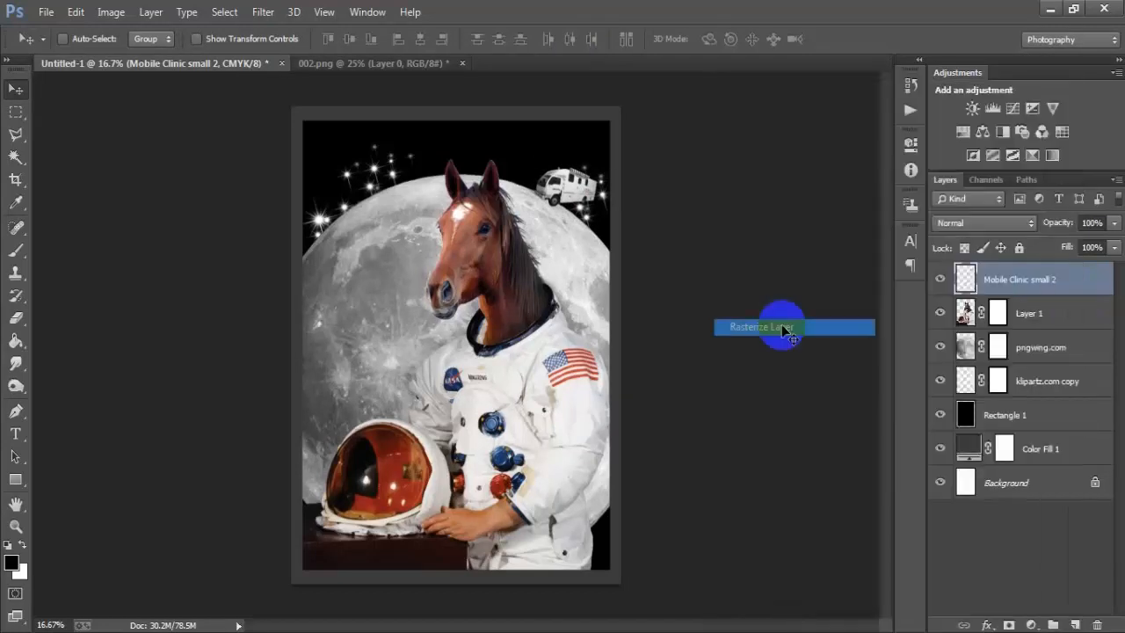
click(935, 282)
Add a white 4 px outside Stroke to the van layer
double_click(1090, 282)
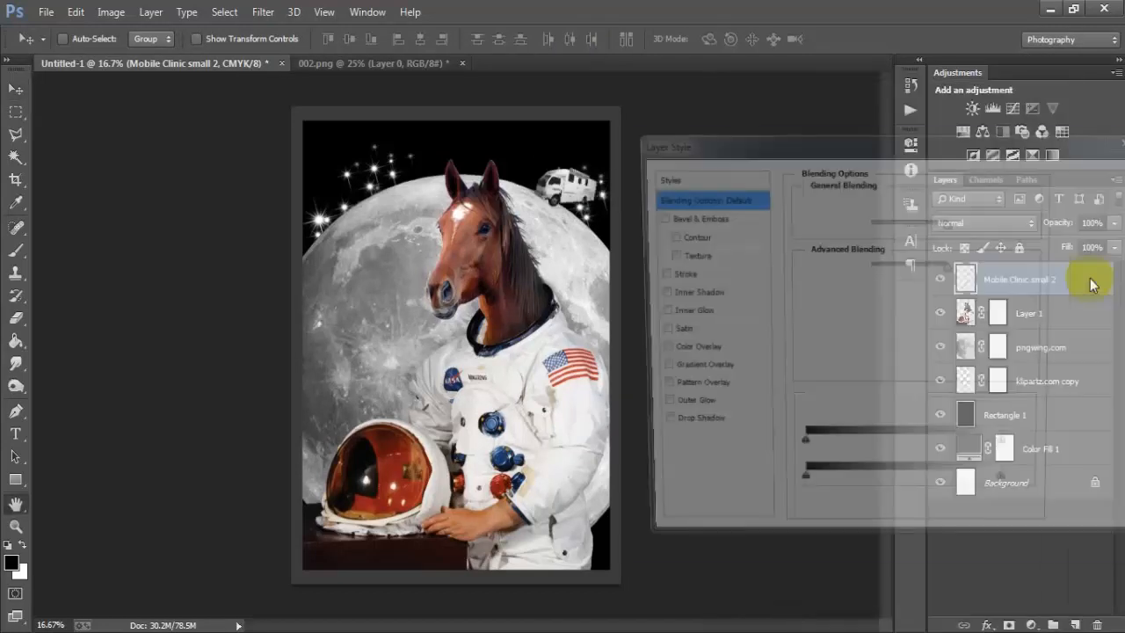
click(673, 274)
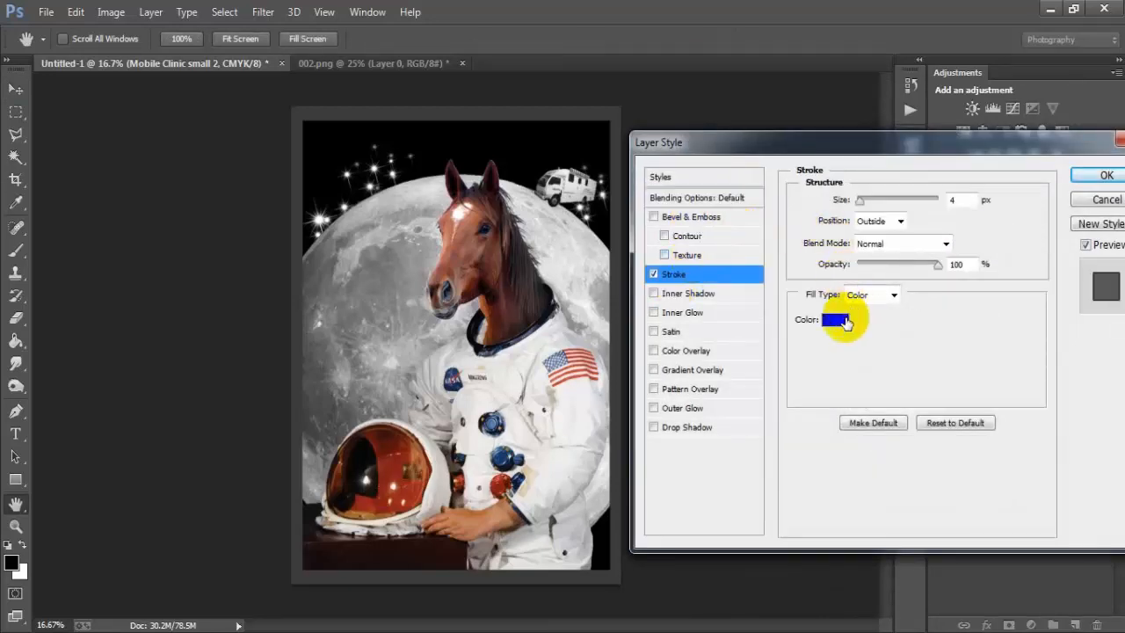
click(835, 319)
click(506, 89)
click(837, 79)
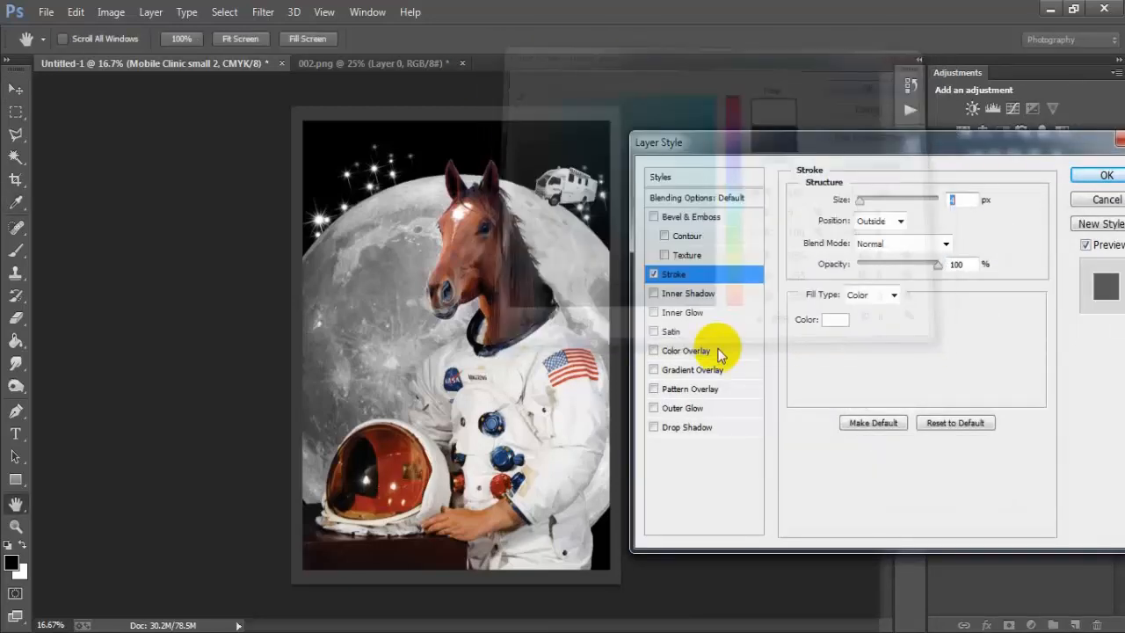
Add an Outer Glow to the van layer with 65% opacity, 15% spread and about 152 px size, and collapse its effects list
click(694, 409)
drag(791, 150, 753, 137)
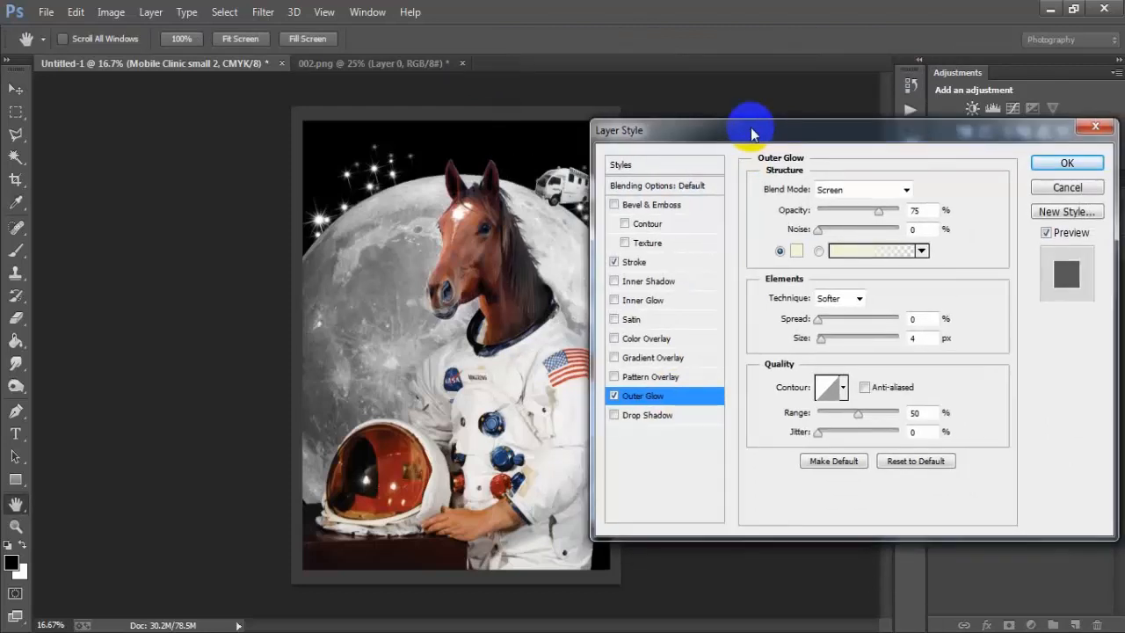
drag(822, 338, 871, 349)
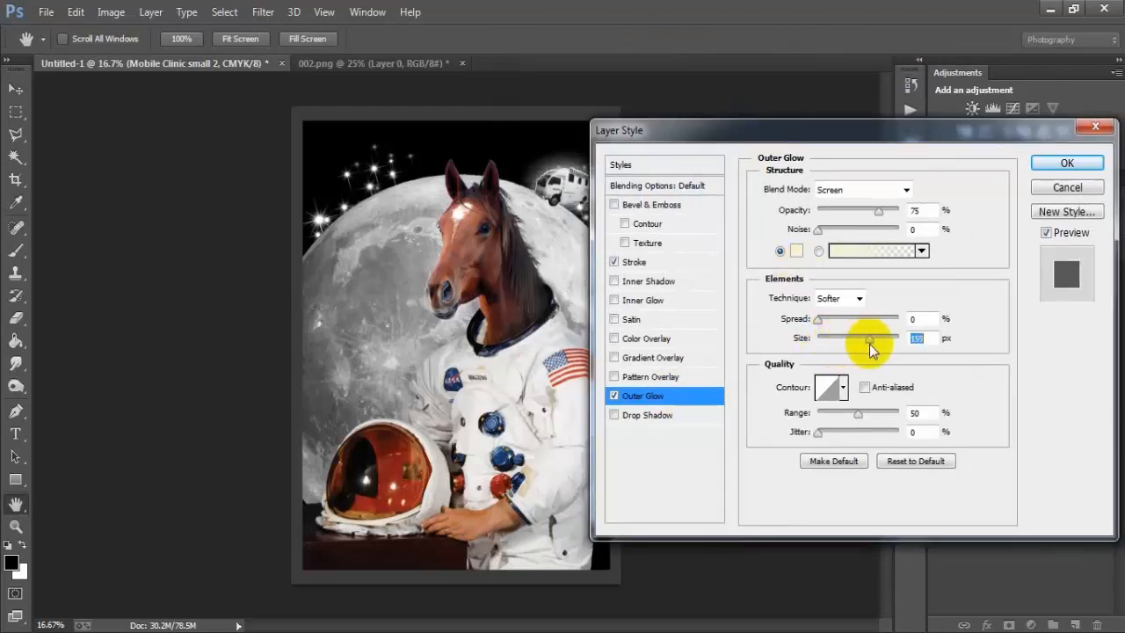
drag(817, 319, 829, 319)
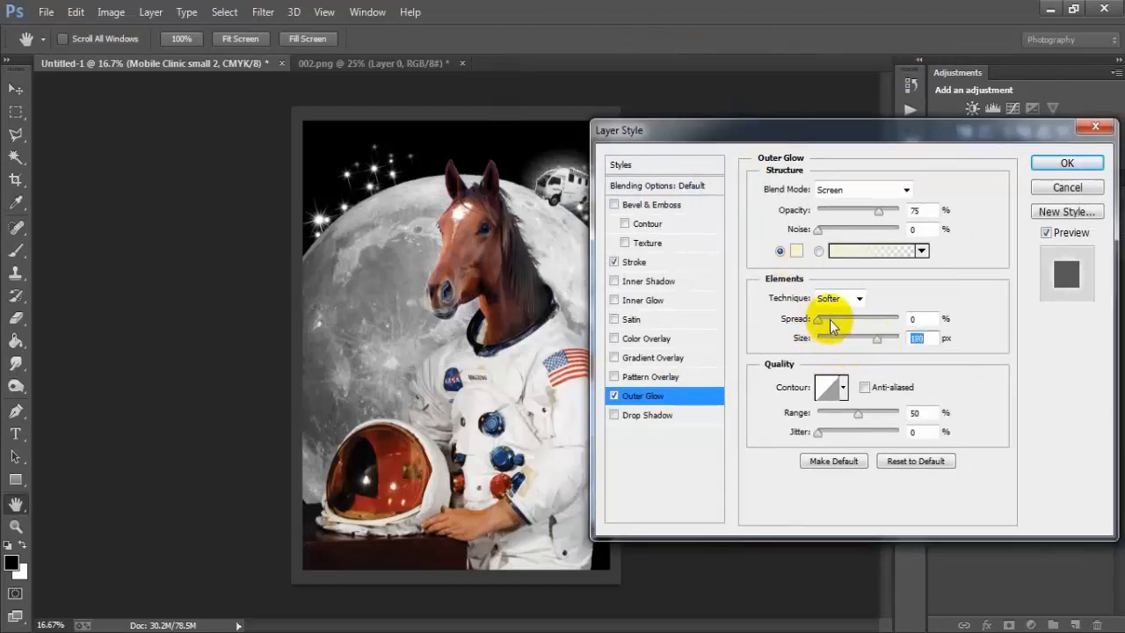
drag(882, 210, 870, 210)
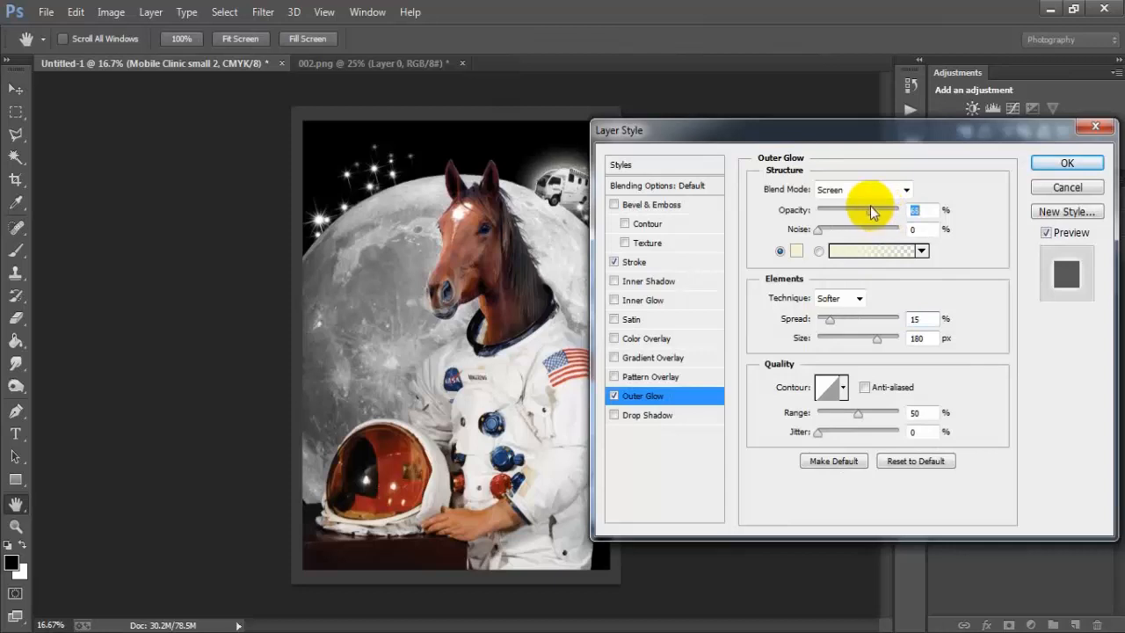
drag(877, 339, 870, 342)
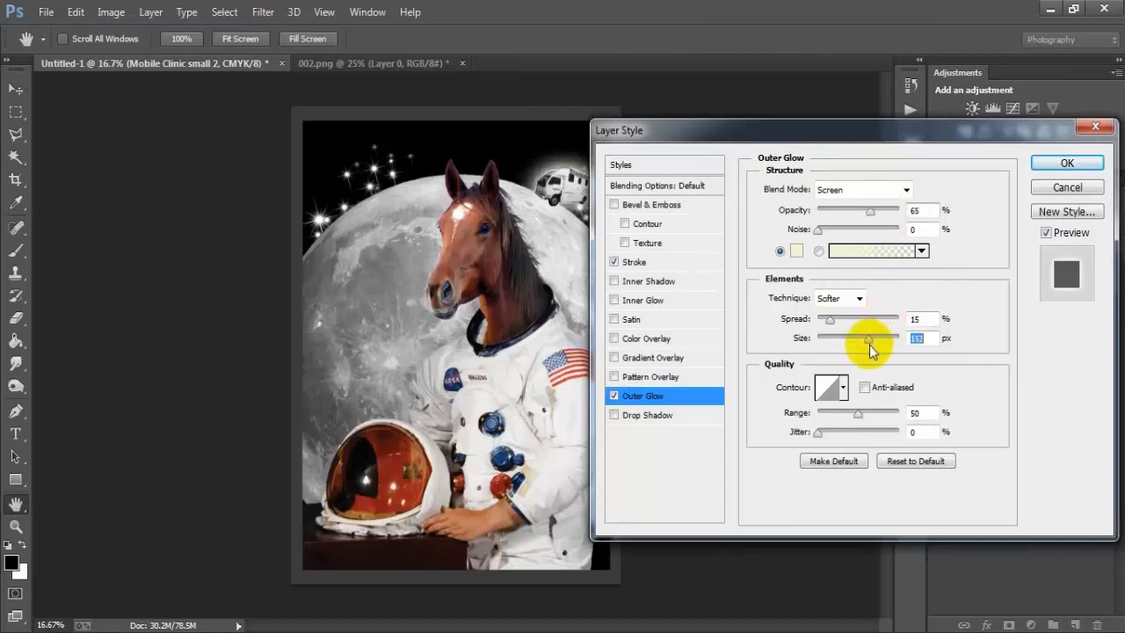
click(1055, 162)
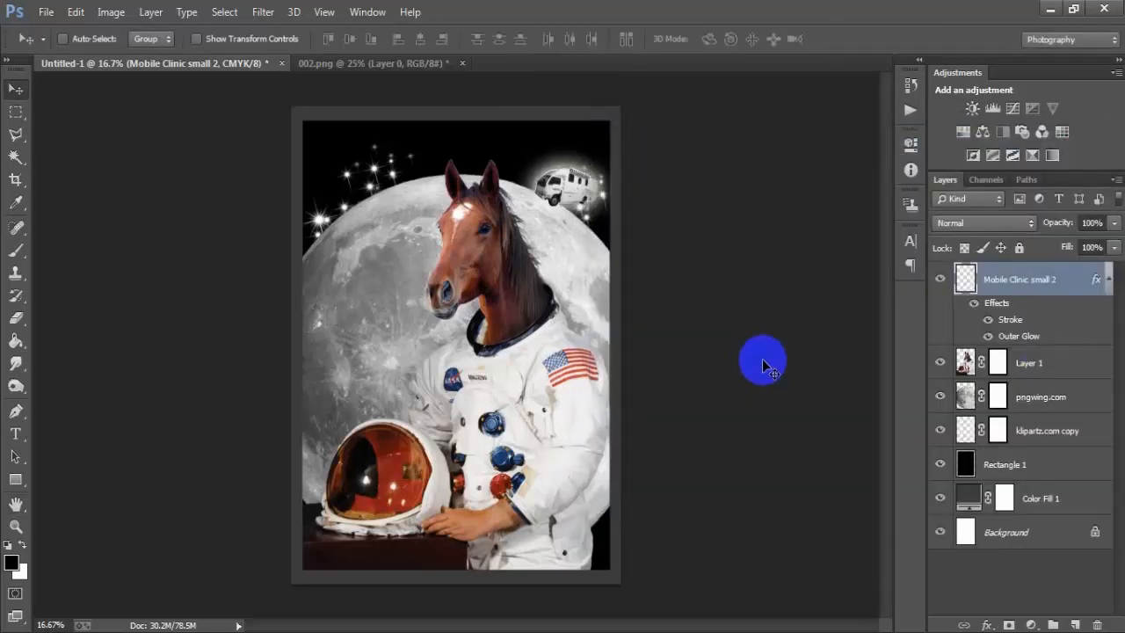
click(1108, 281)
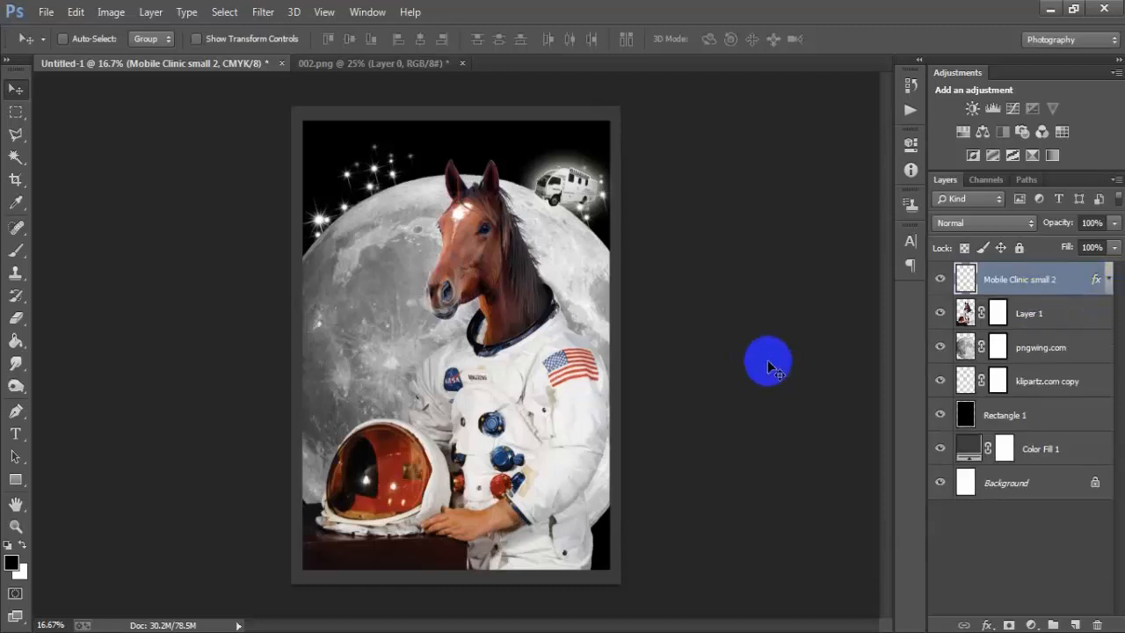
Add the white title "BUCKLE UP!" in 72 pt Nasalization on a new layer above the horse's head
click(1075, 623)
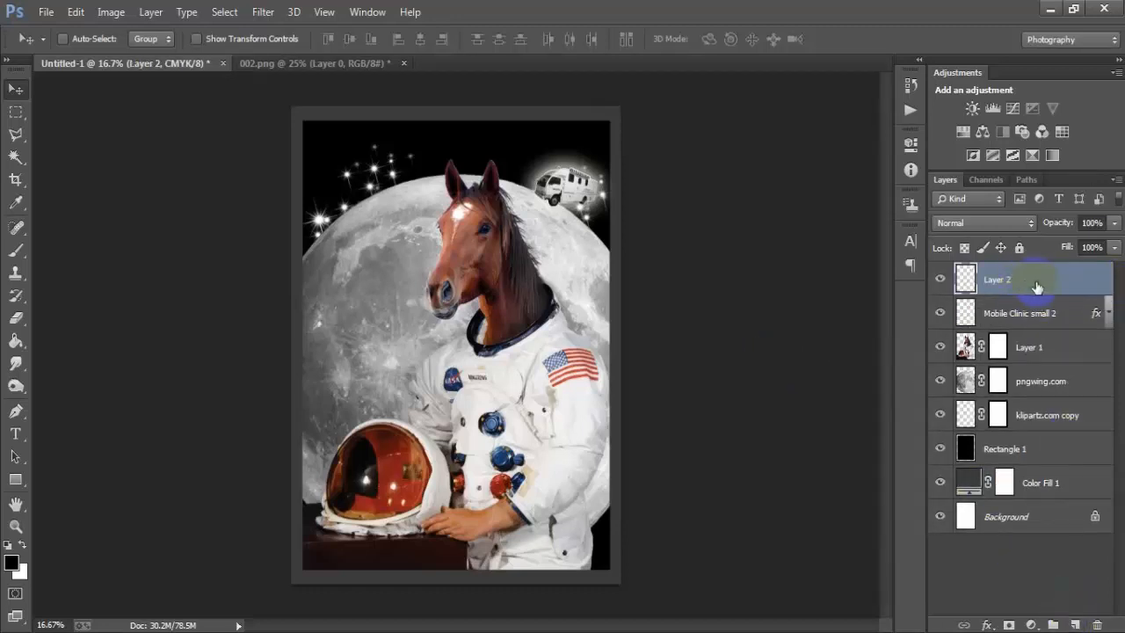
click(15, 433)
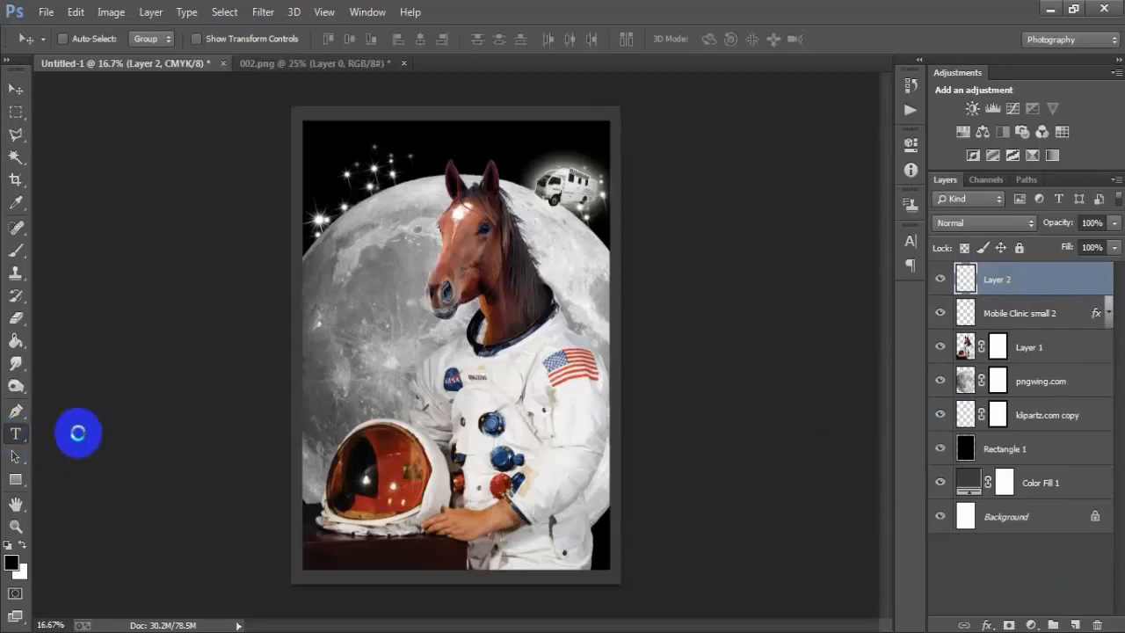
click(84, 430)
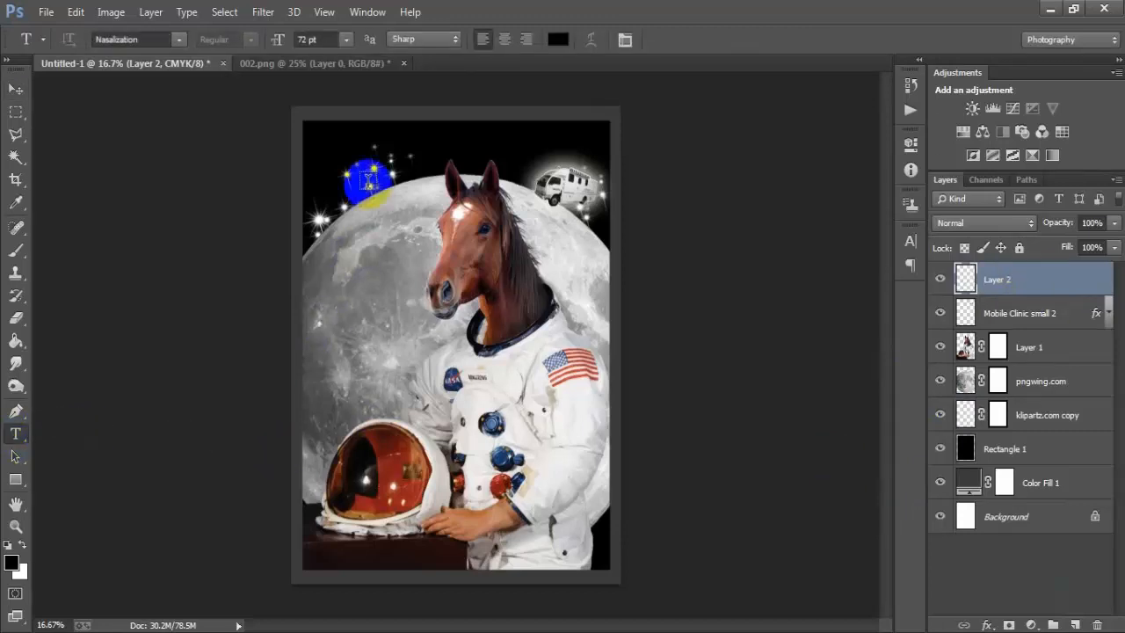
click(380, 141)
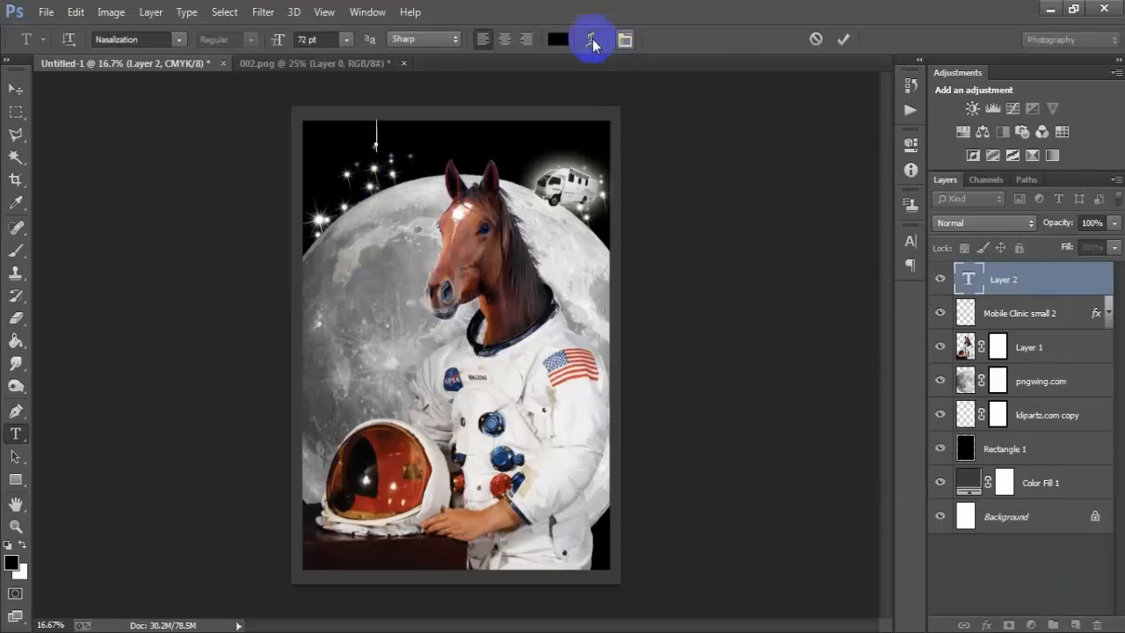
click(557, 39)
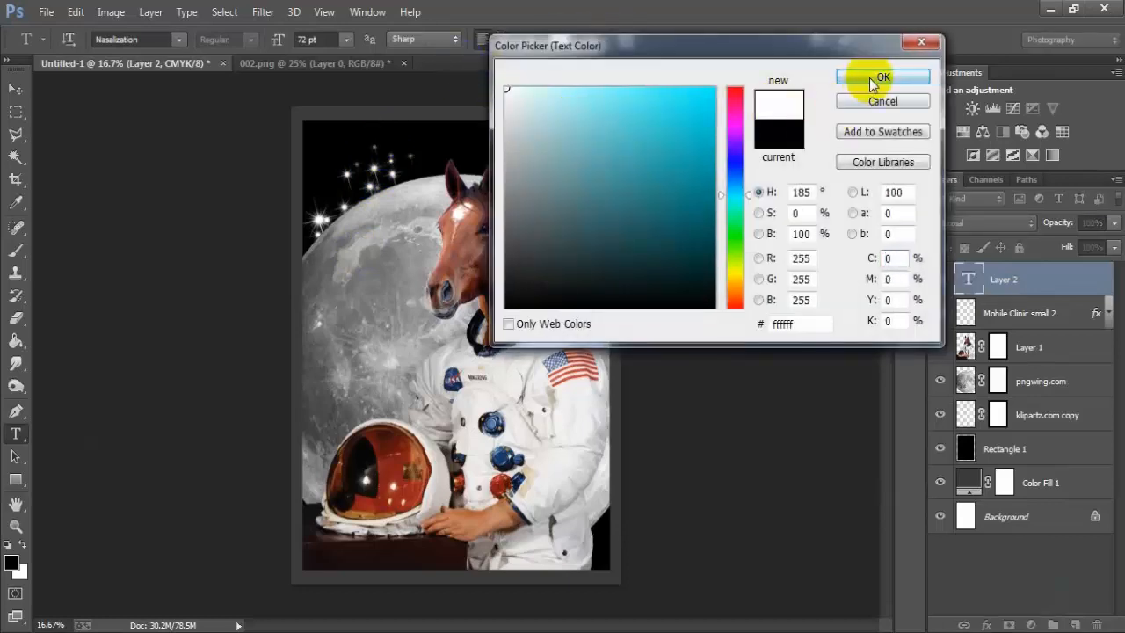
click(869, 77)
text(BUCKLE UP!)
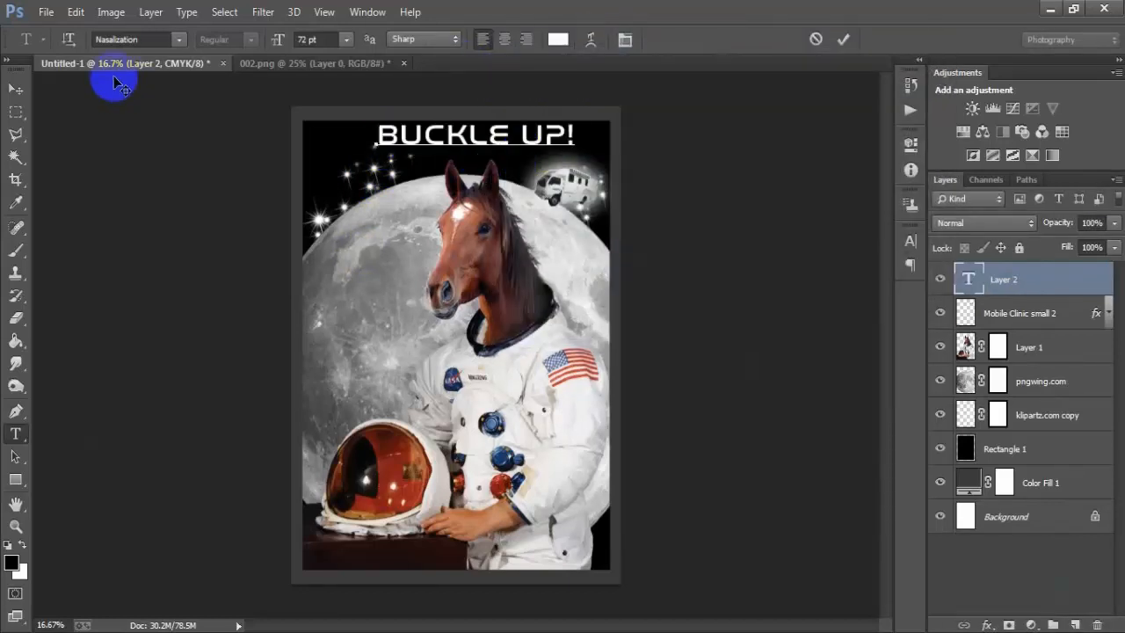
click(15, 89)
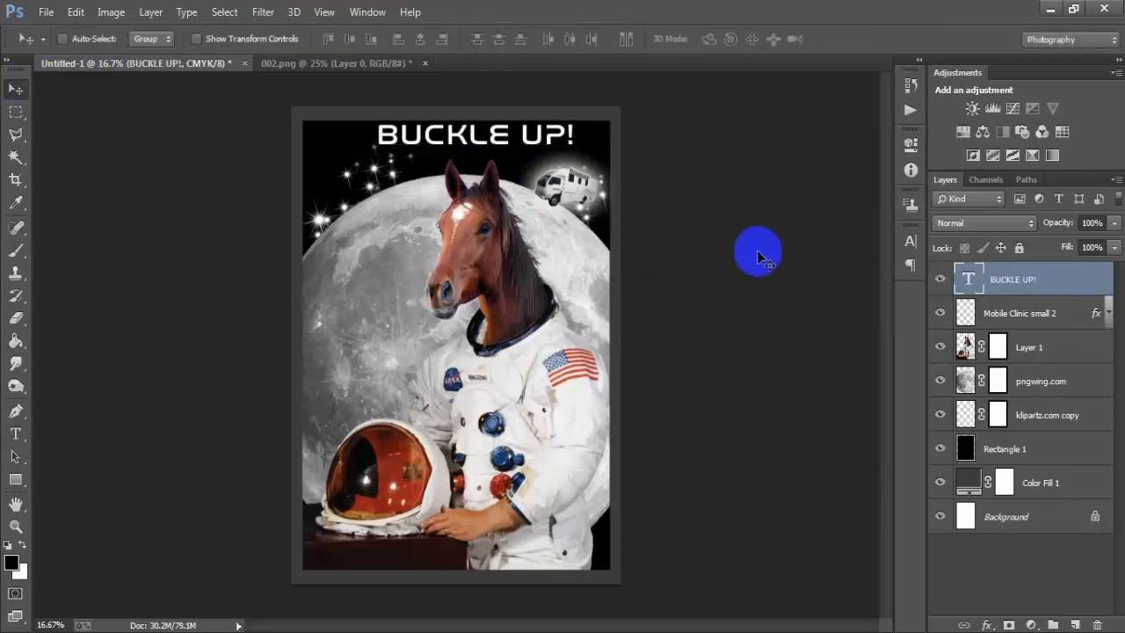
Enlarge the BUCKLE UP! title to about 113% and centre it horizontally on the Background layer
key(ctrl+t)
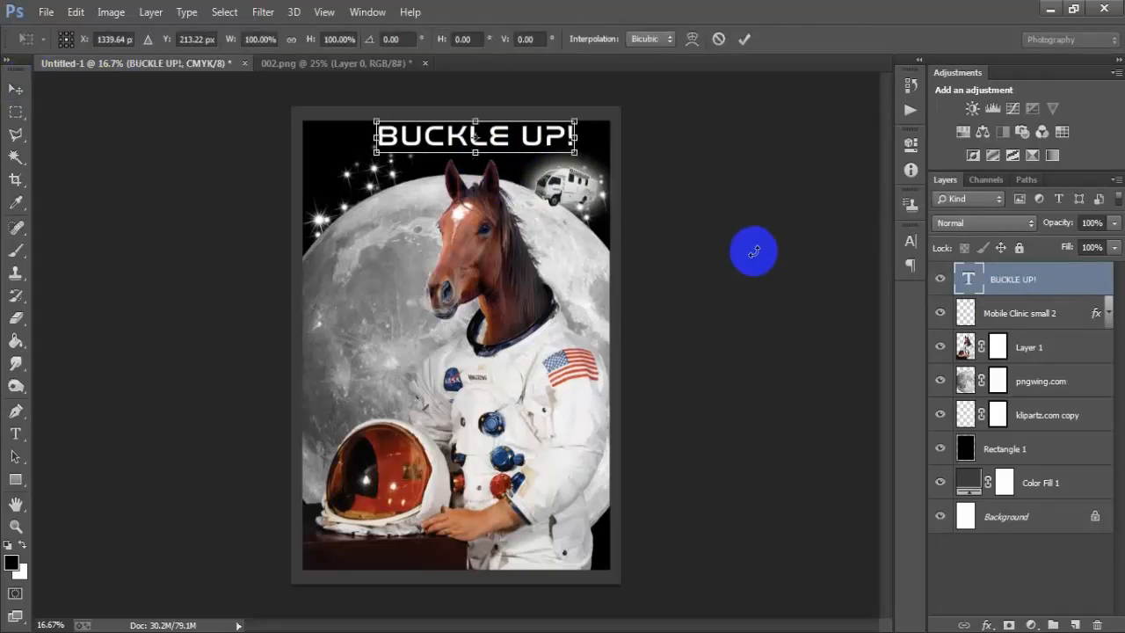
drag(579, 155, 589, 158)
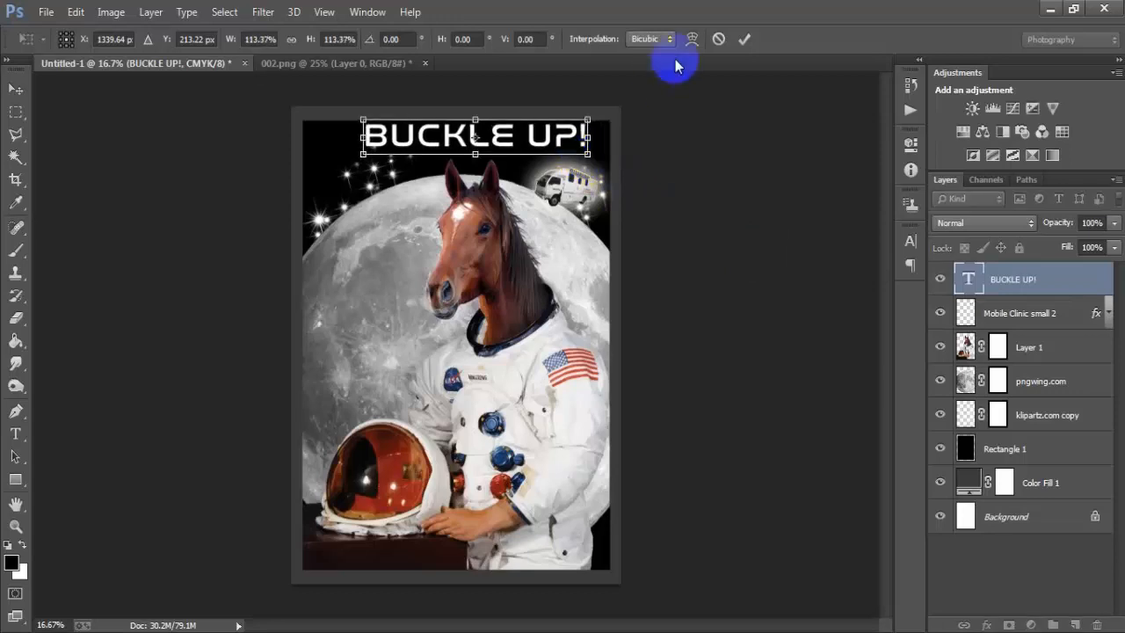
click(744, 39)
ctrl+click(1024, 518)
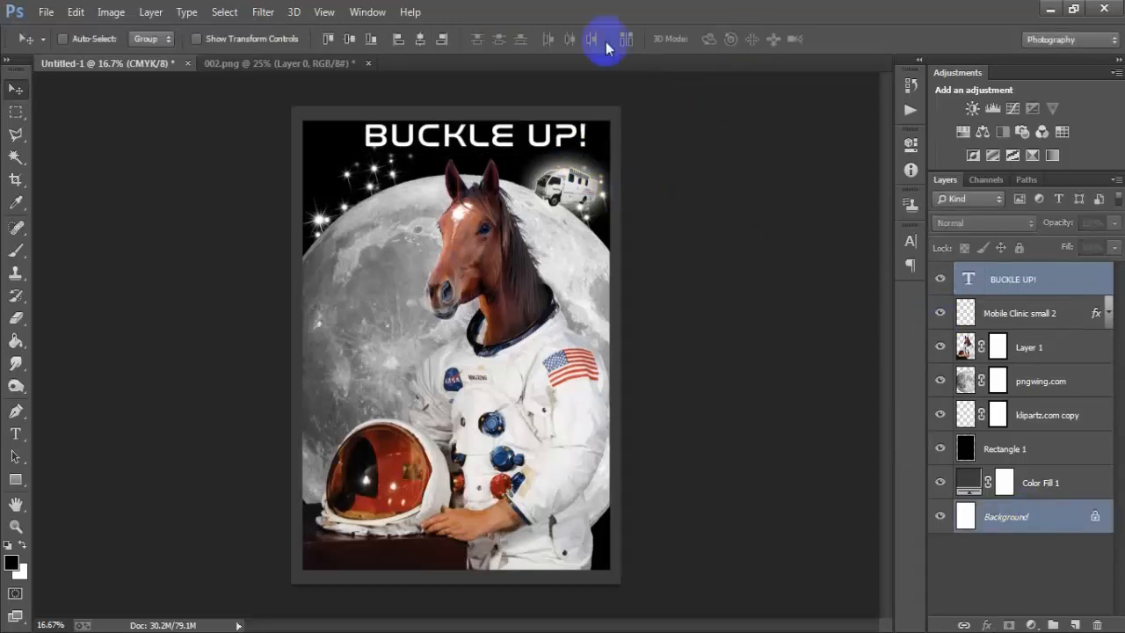
click(414, 44)
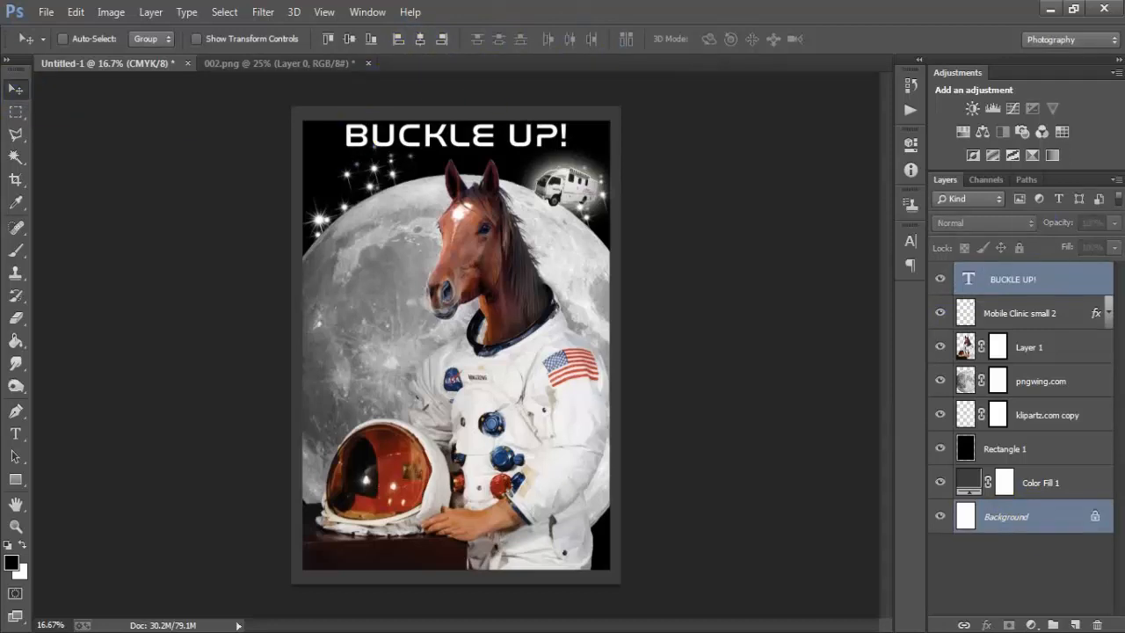
click(973, 282)
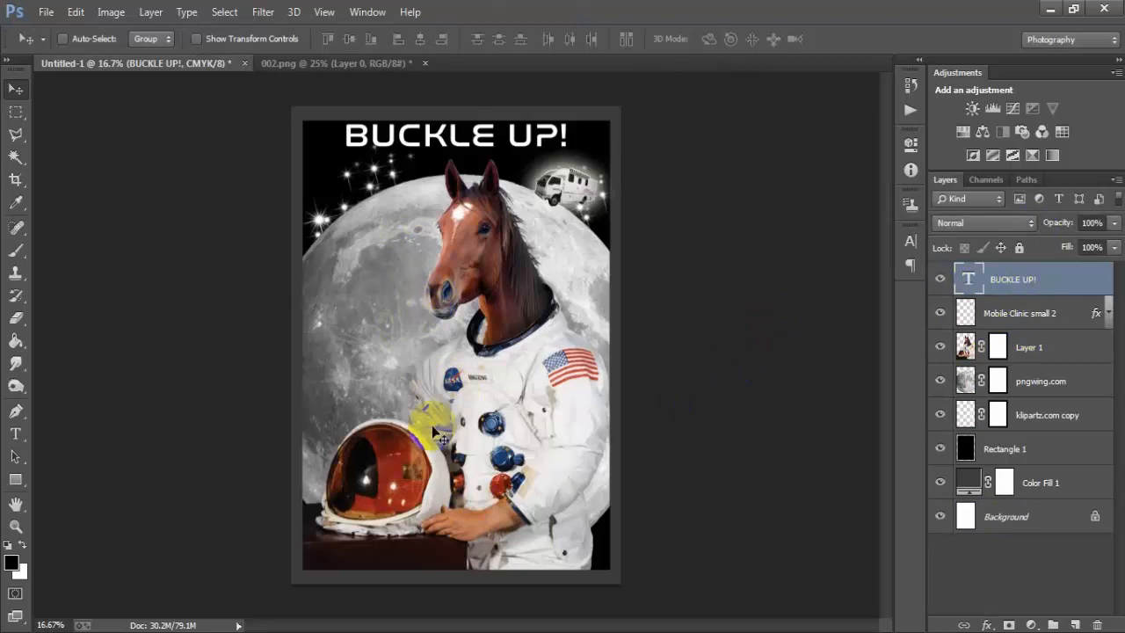
Duplicate the klipartz.com copy stars layer and move the duplicate to the black area at the poster's lower-right corner
click(991, 414)
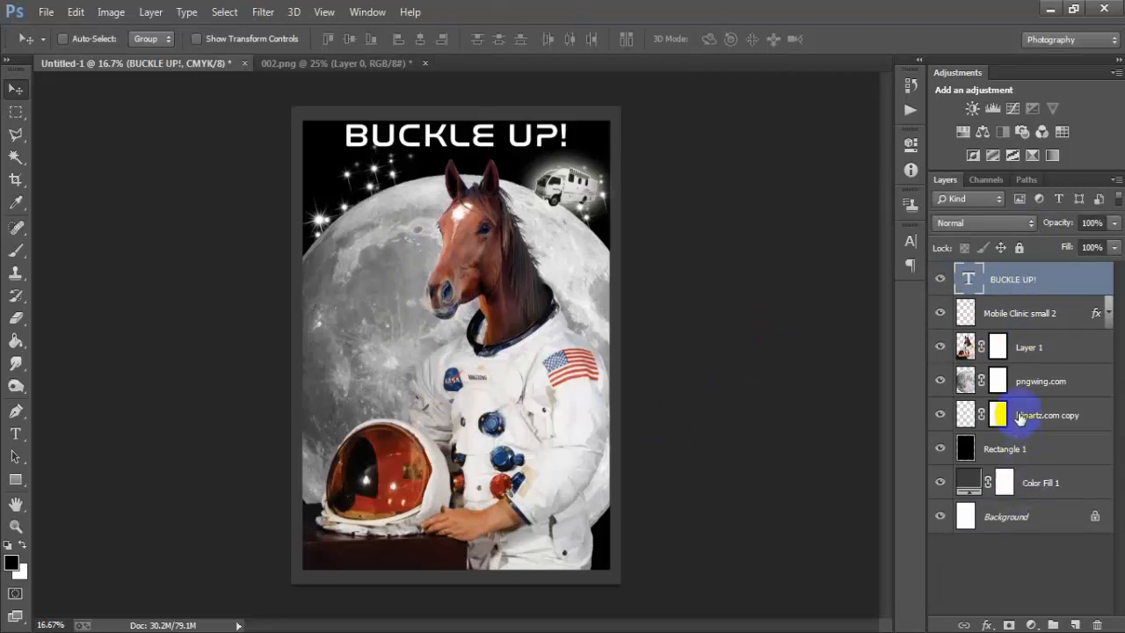
click(940, 416)
click(939, 417)
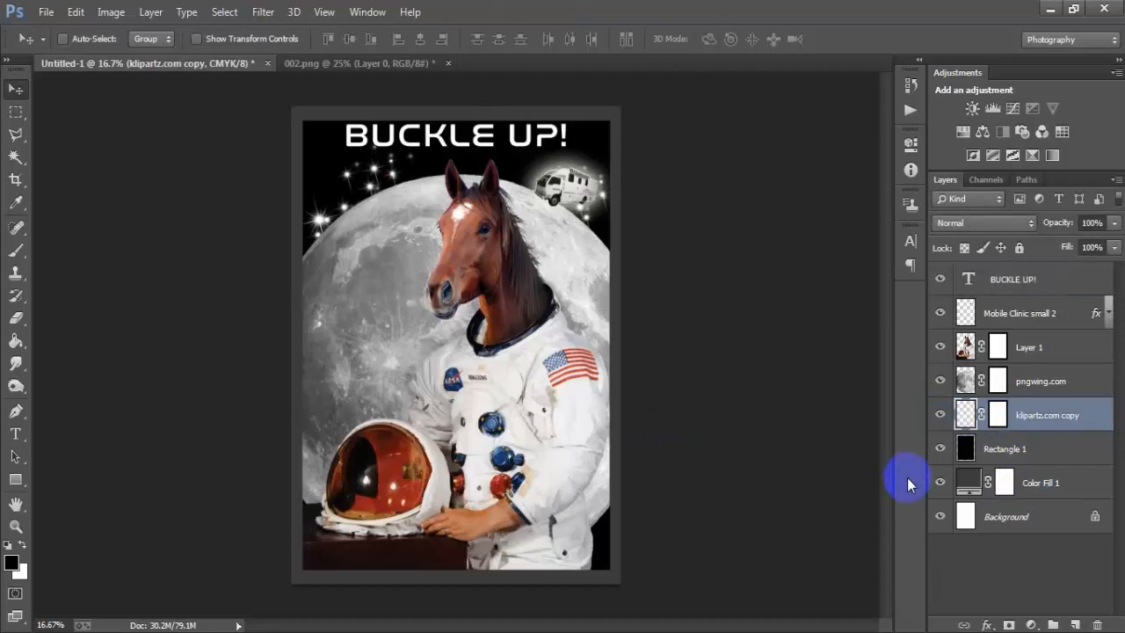
key(ctrl+j)
drag(363, 191, 364, 268)
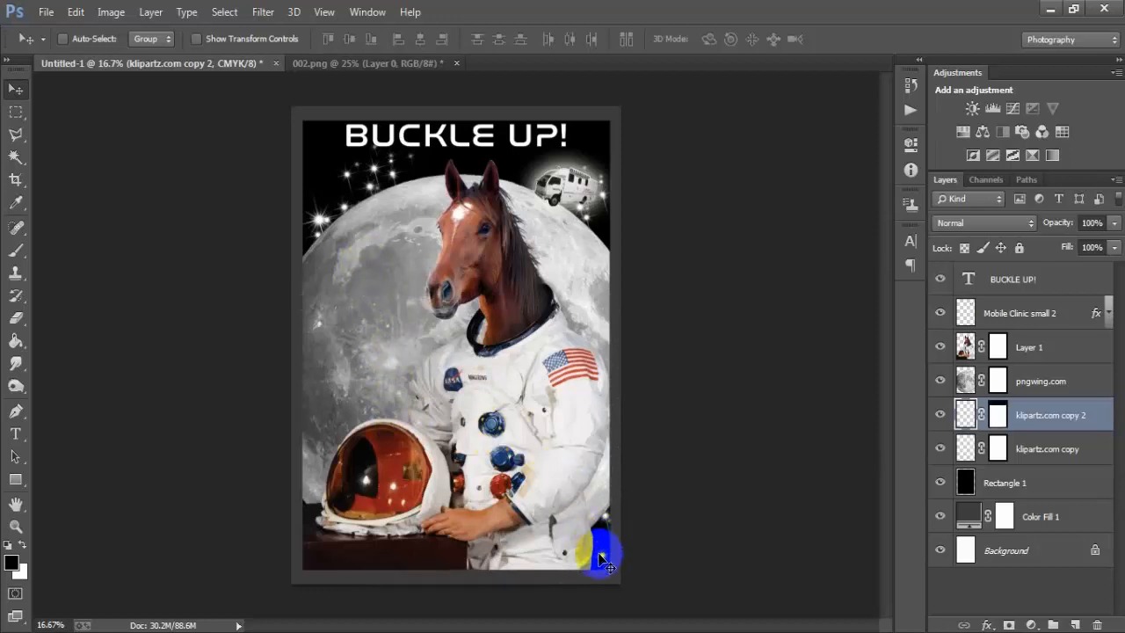
mouse_move(601, 556)
mouse_down()
mouse_move(601, 527)
mouse_move(603, 547)
mouse_up()
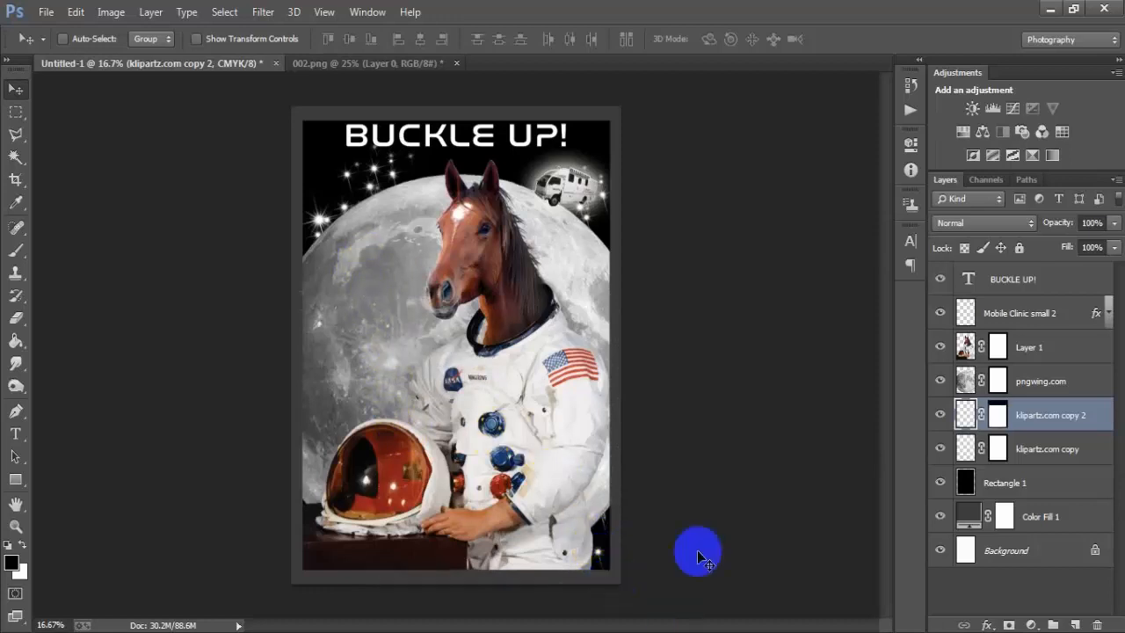
Merge the layers from BUCKLE UP! through Rectangle 1 and centre the merged artwork horizontally on the Background layer
click(1025, 281)
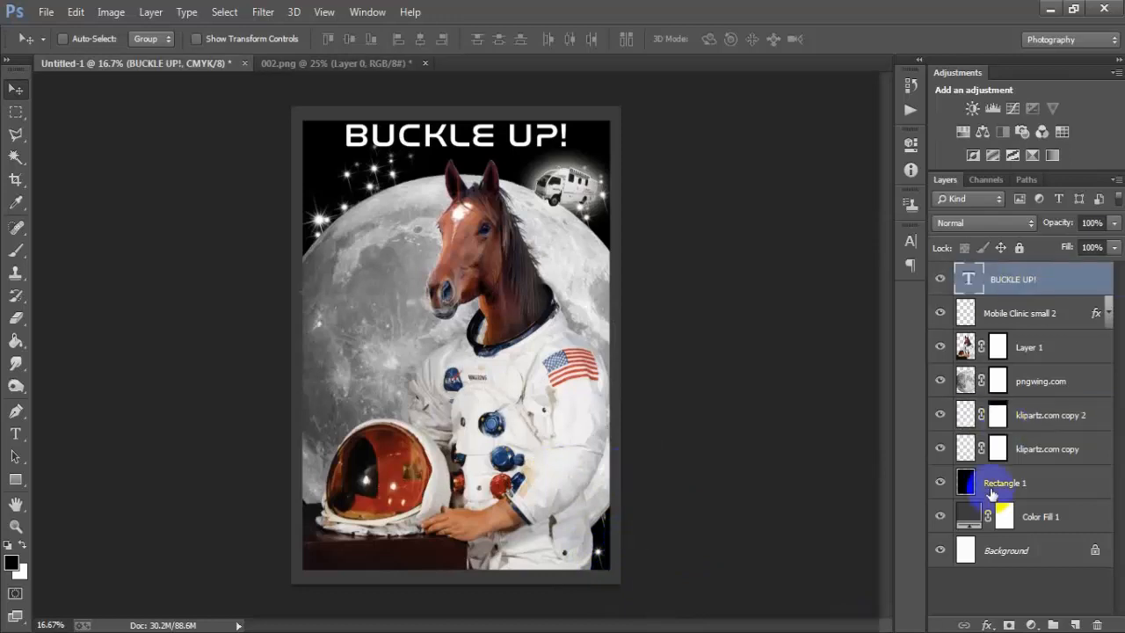
shift+click(1001, 493)
key(ctrl+e)
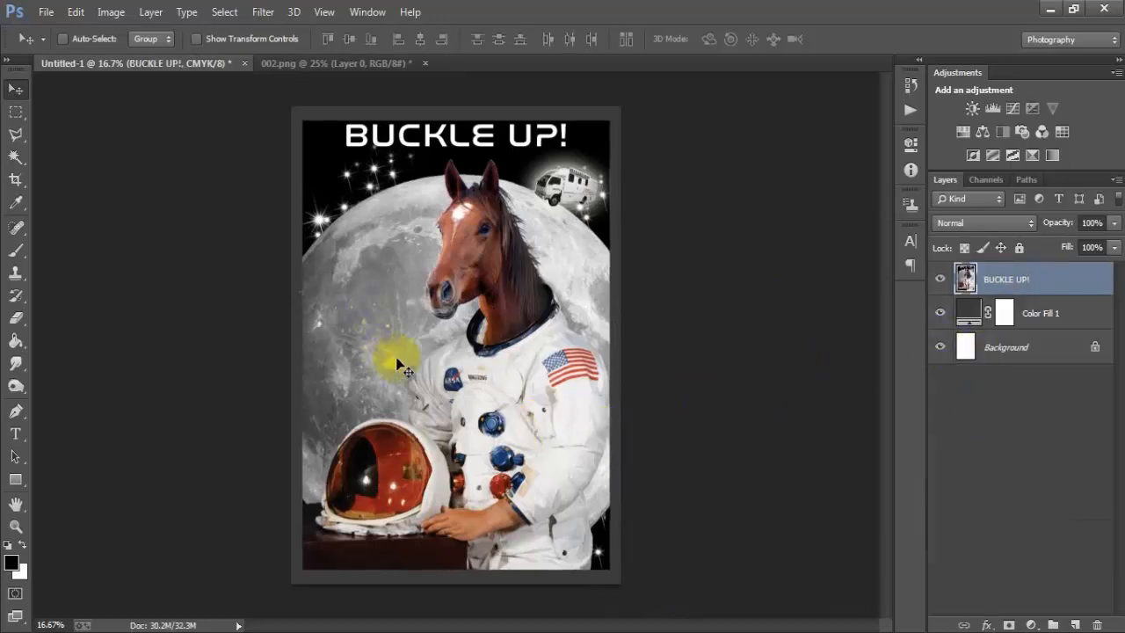
mouse_move(396, 364)
mouse_down()
mouse_move(399, 374)
mouse_move(402, 362)
mouse_up()
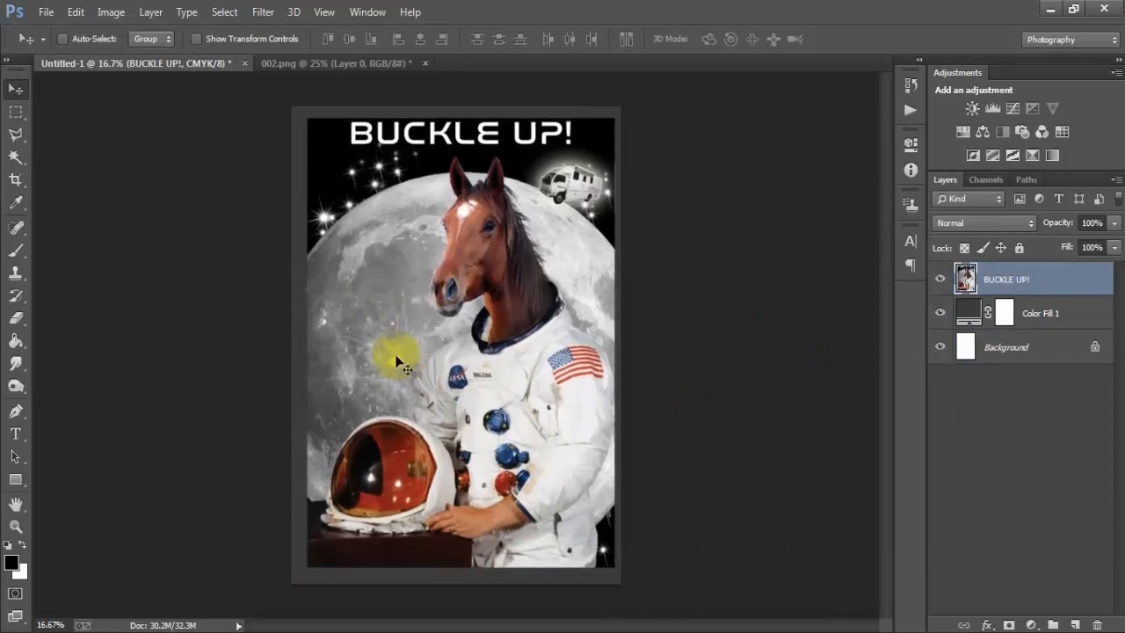
ctrl+click(1004, 348)
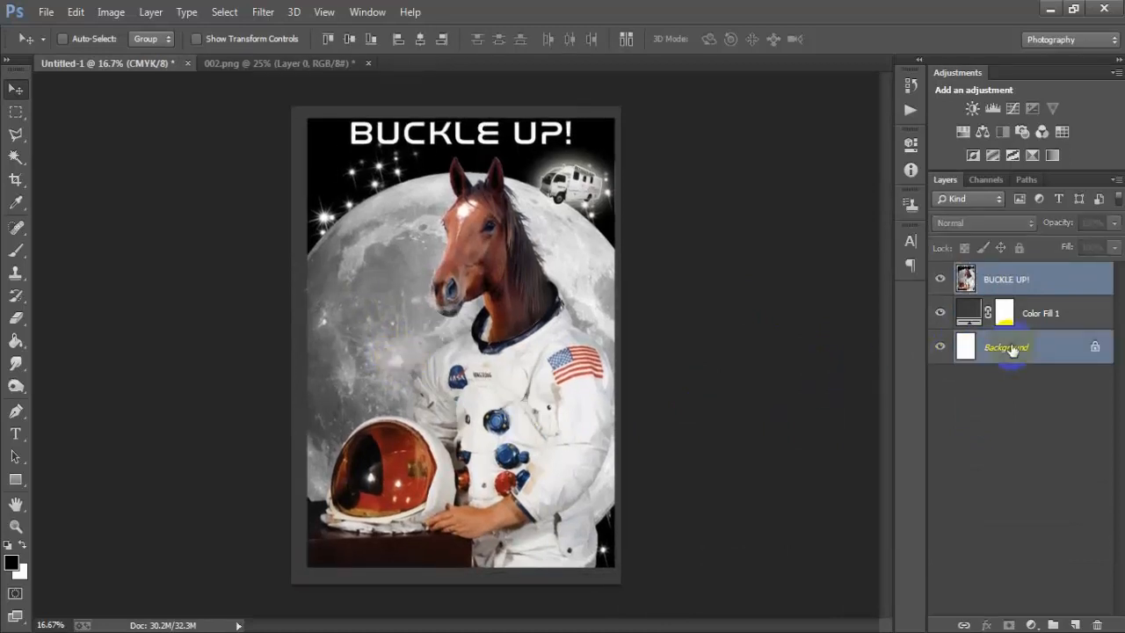
click(419, 39)
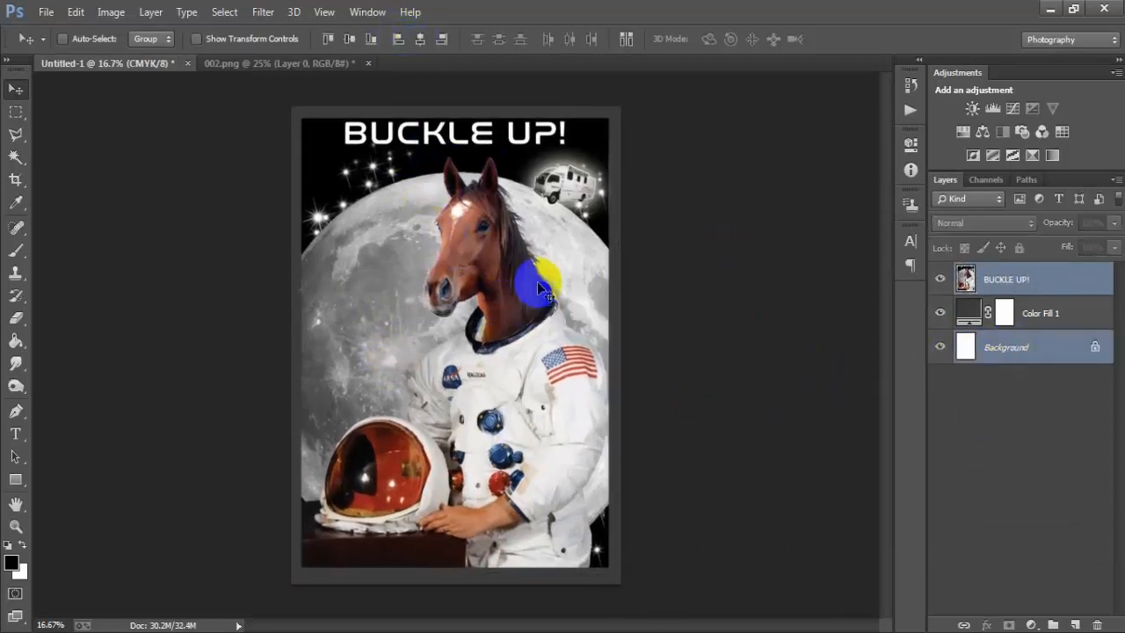
Hide the Background and Color Fill 1 layers and select the merged BUCKLE UP! layer
click(940, 348)
click(940, 313)
click(1037, 281)
Inspect the artwork in the Save for Web preview and export it to the Desktop as a transparent 2400 by 3300 px PNG-24
key(ctrl+shift+alt+s)
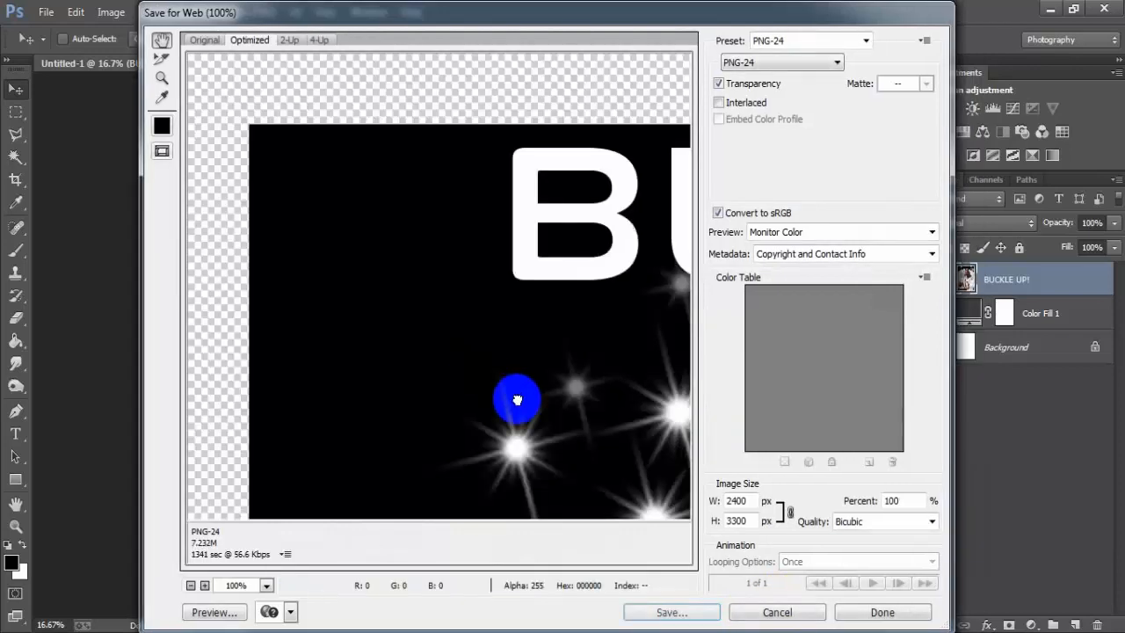
drag(515, 401, 392, 171)
drag(595, 407, 369, 158)
drag(472, 444, 370, 295)
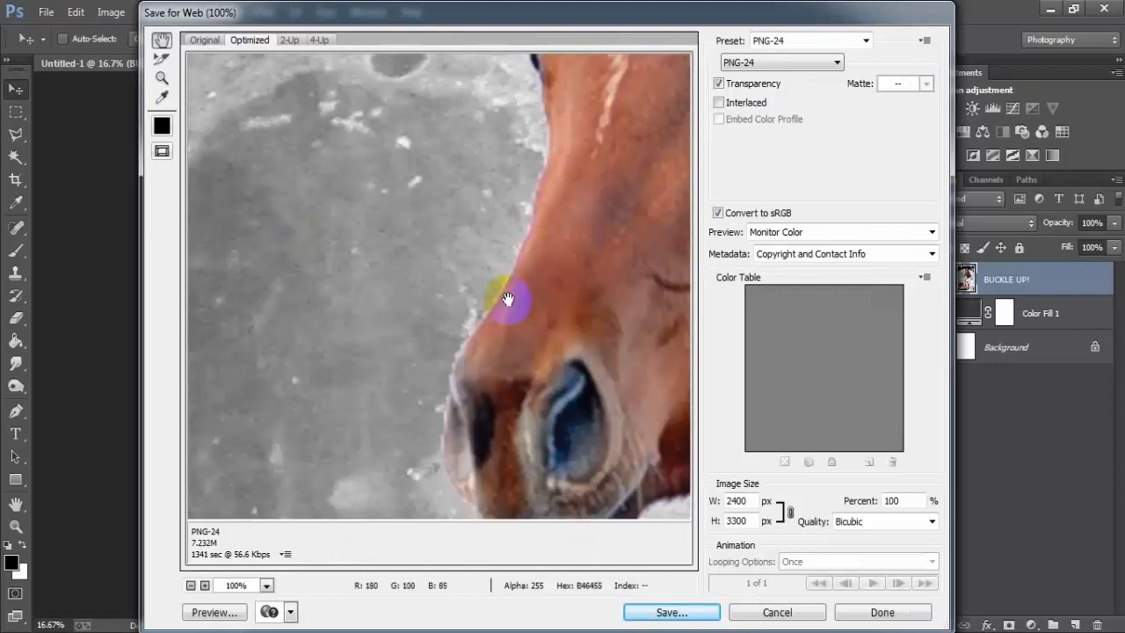
drag(508, 299, 419, 286)
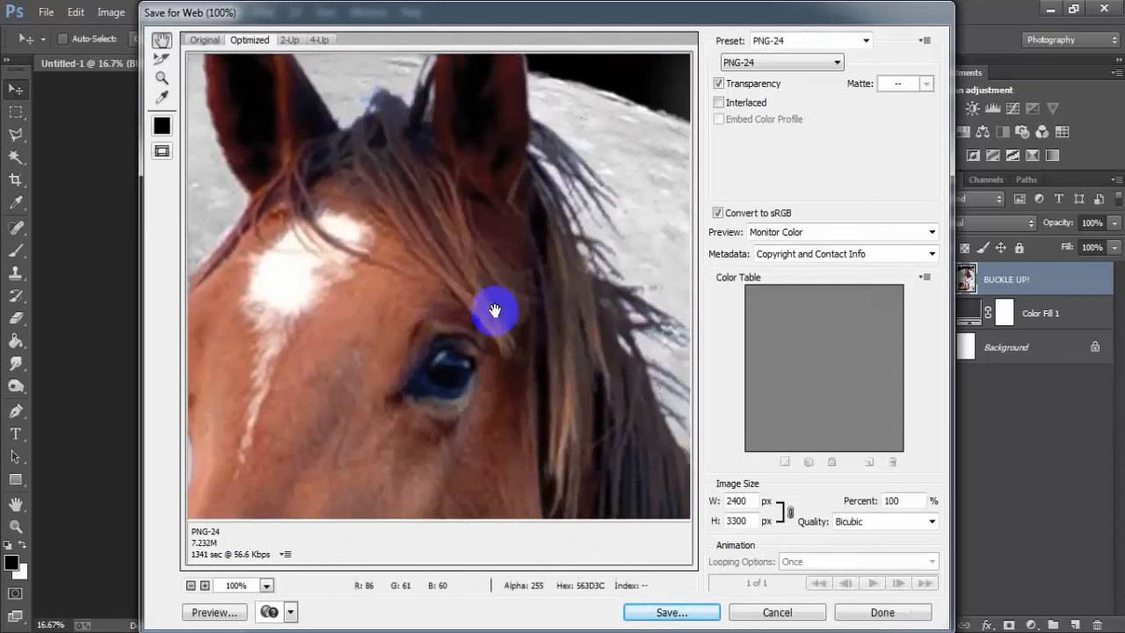
click(809, 63)
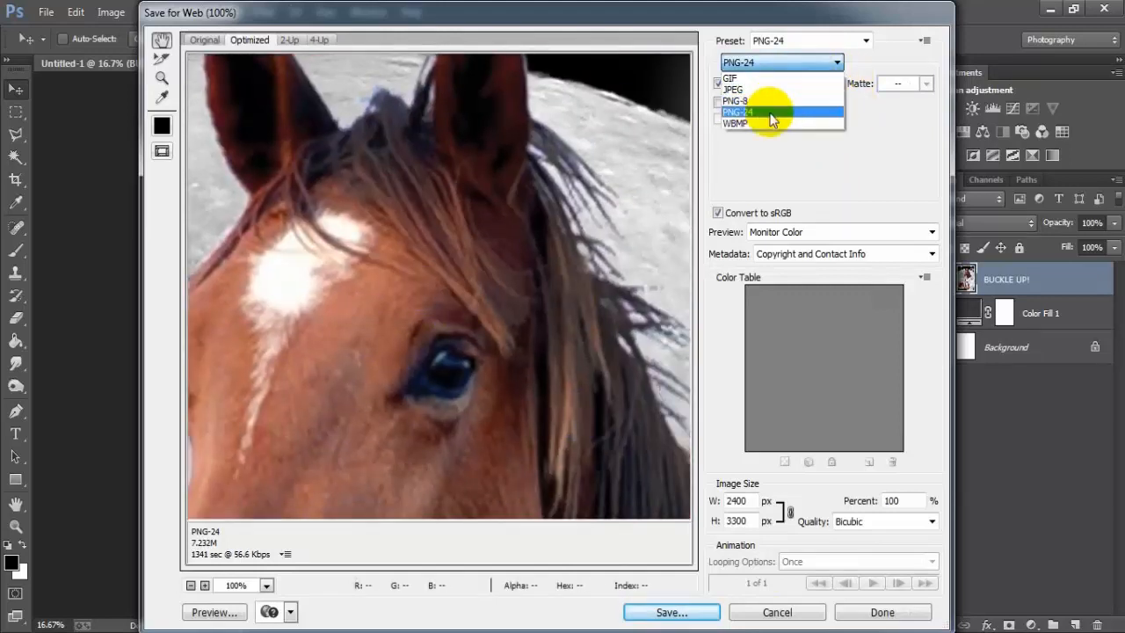
click(771, 114)
click(668, 612)
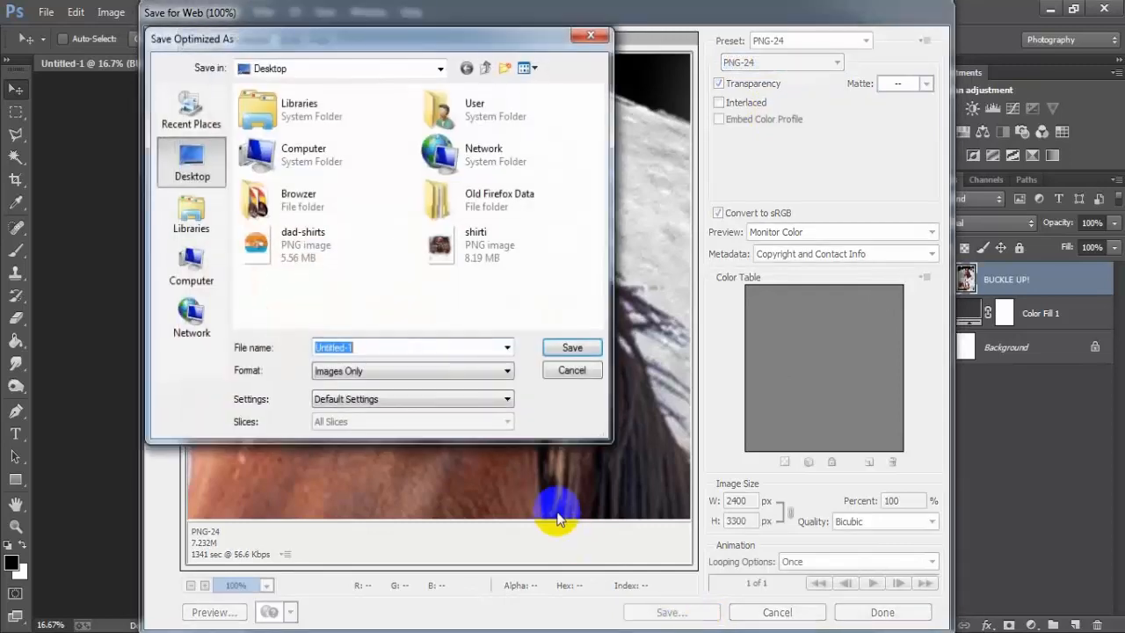
key(Return)
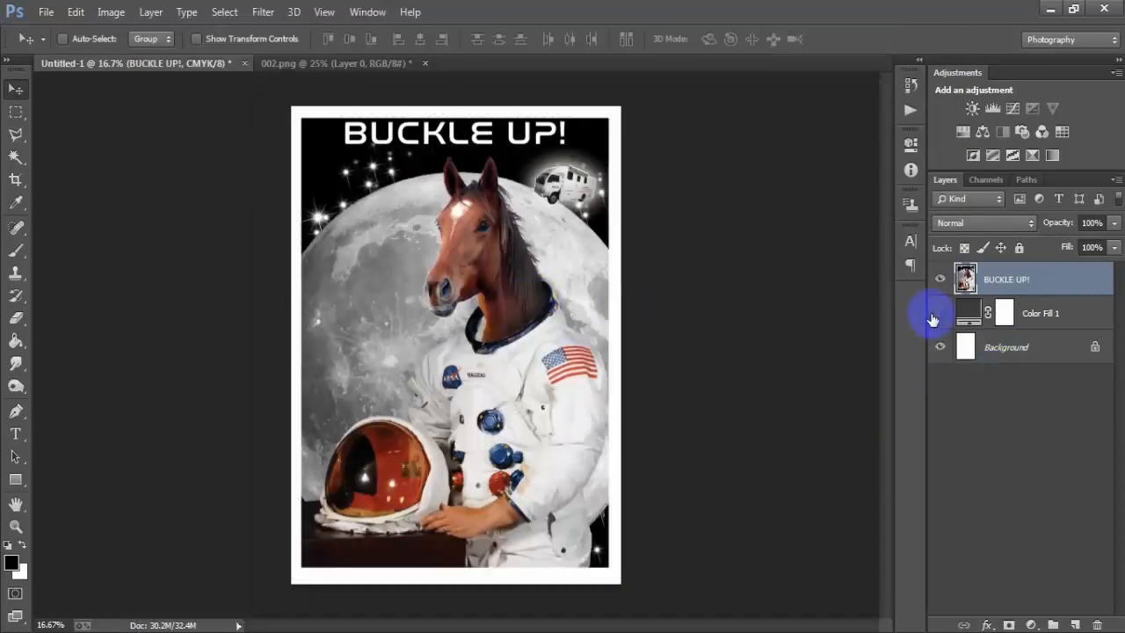
Show the Color Fill 1 layer again and change its fill colour to black (000000)
click(940, 315)
double_click(968, 312)
drag(528, 297, 279, 422)
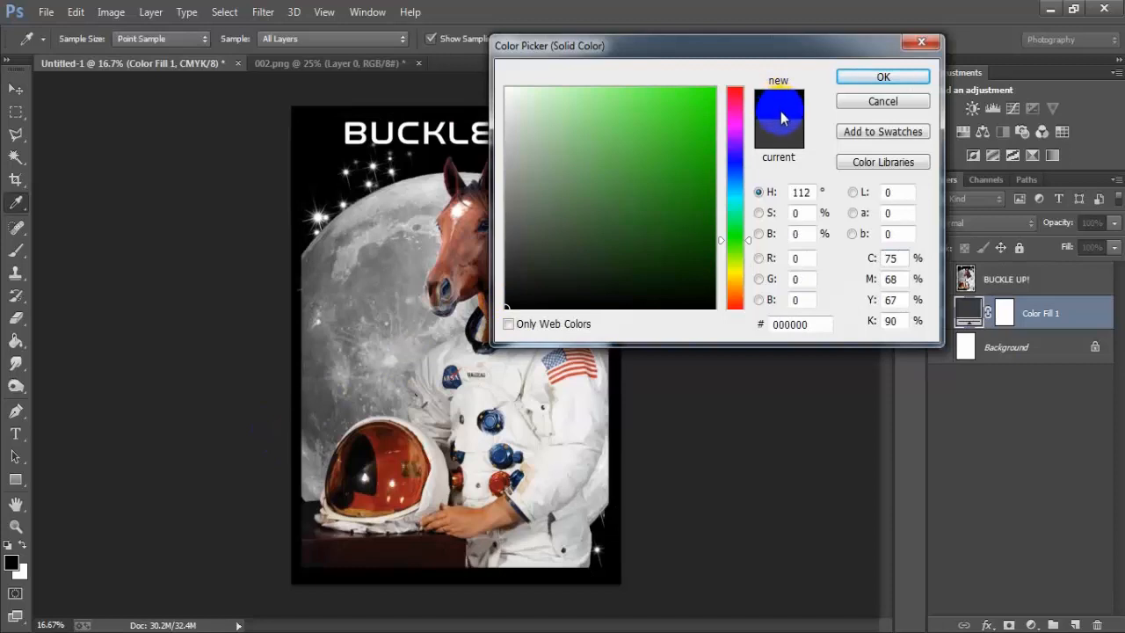
click(899, 77)
key(v)
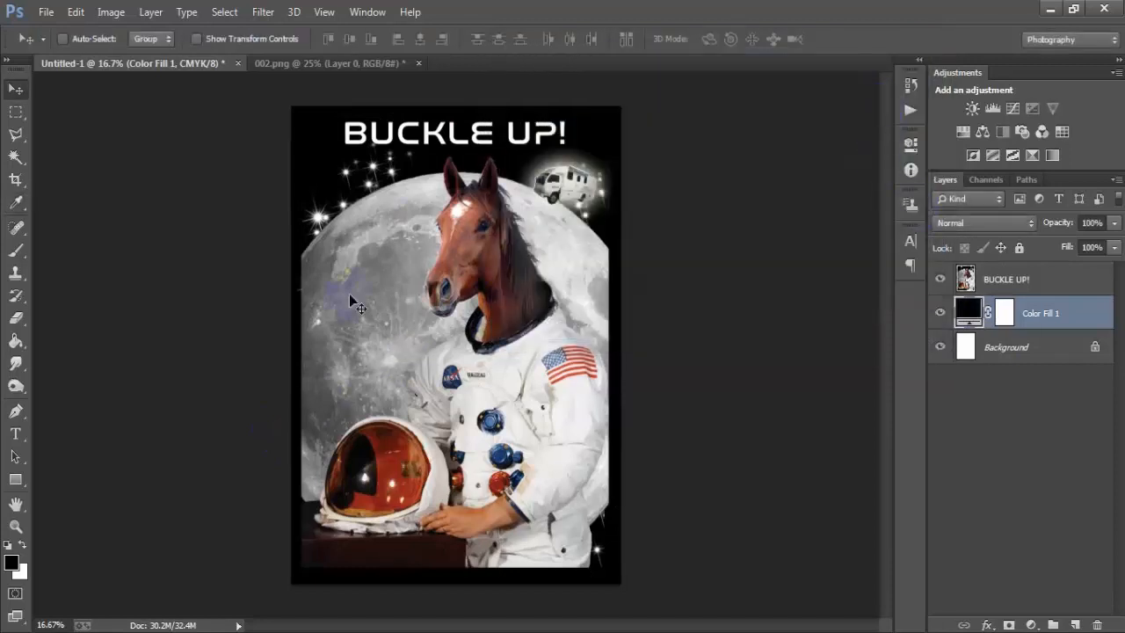